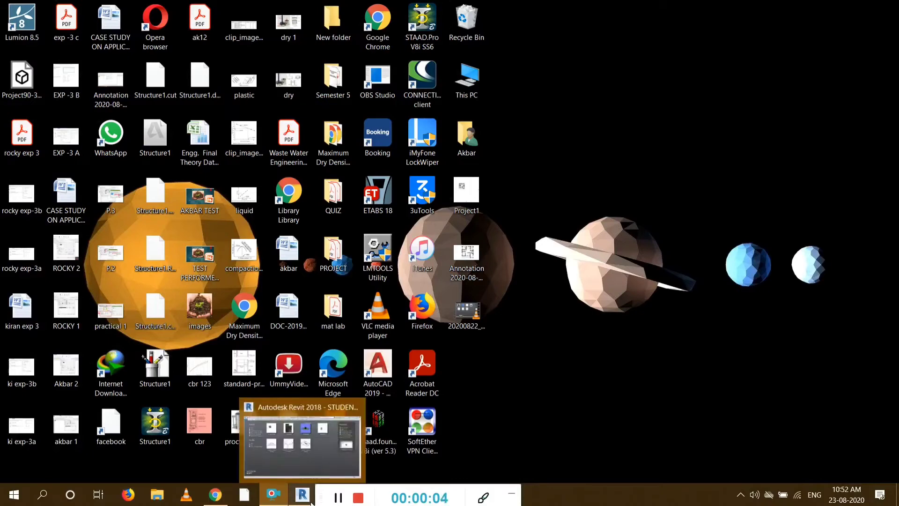
# Create a new project from the Architectural Template, opening on the Level 1 floor plan
pyautogui.click(288, 448)
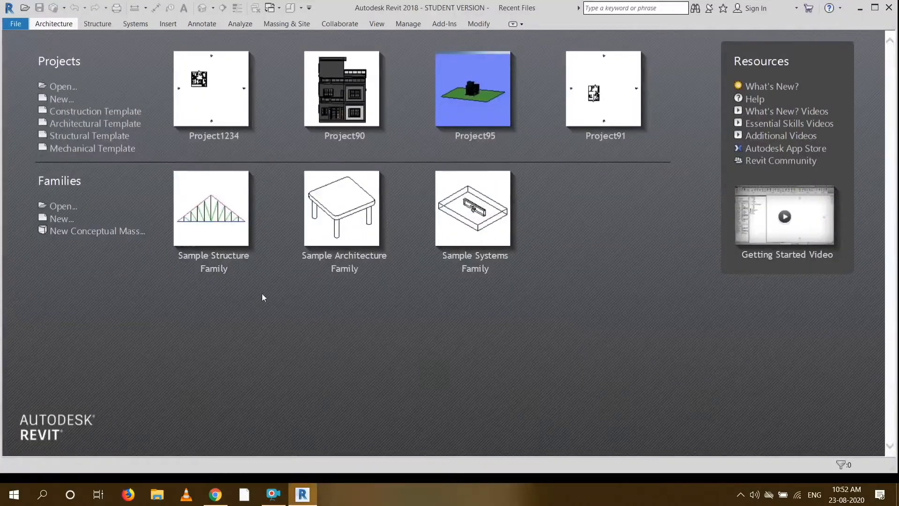
pyautogui.click(62, 99)
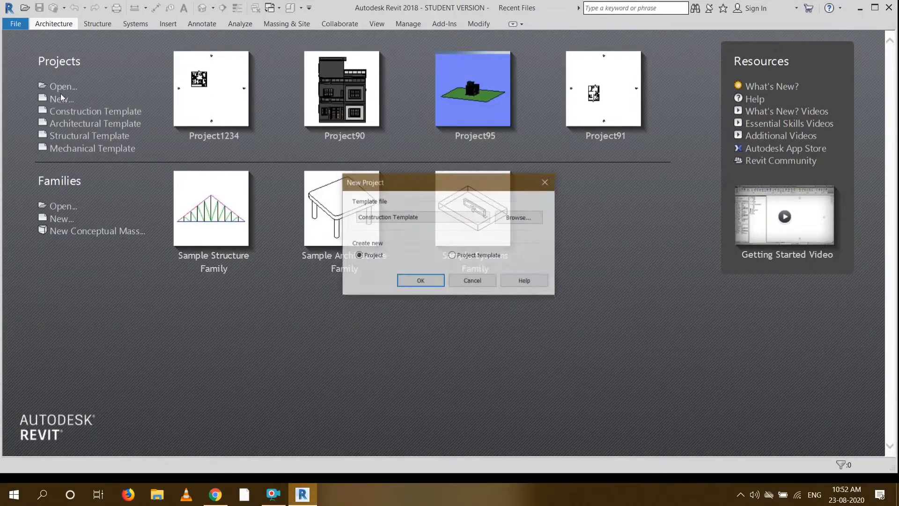
pyautogui.click(408, 220)
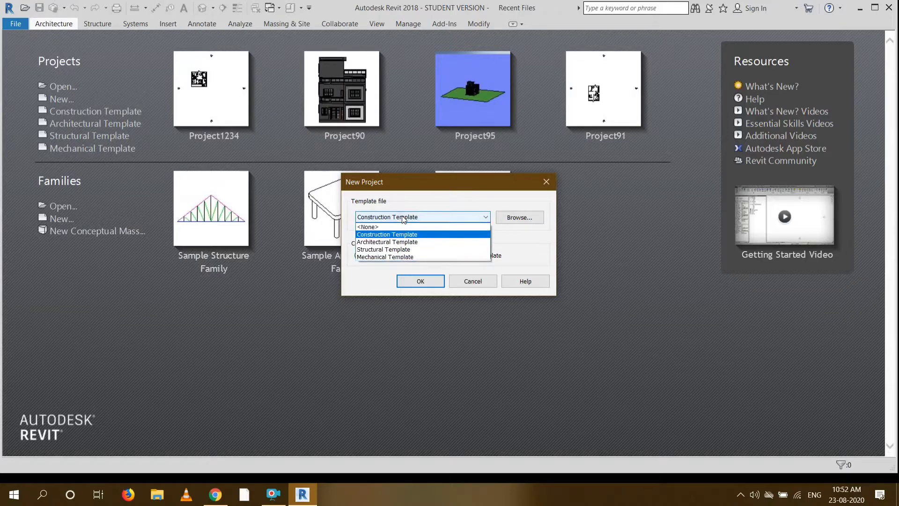
pyautogui.click(399, 243)
pyautogui.click(420, 281)
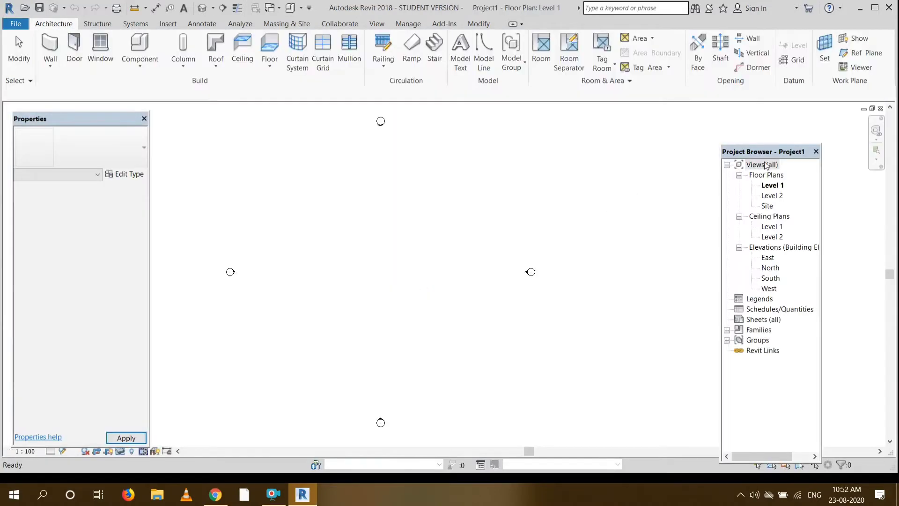
# Using UN, set length units to feet and fractional inches, rounded to the nearest 1/4"
pyautogui.moveTo(767, 151); pyautogui.dragTo(799, 130)
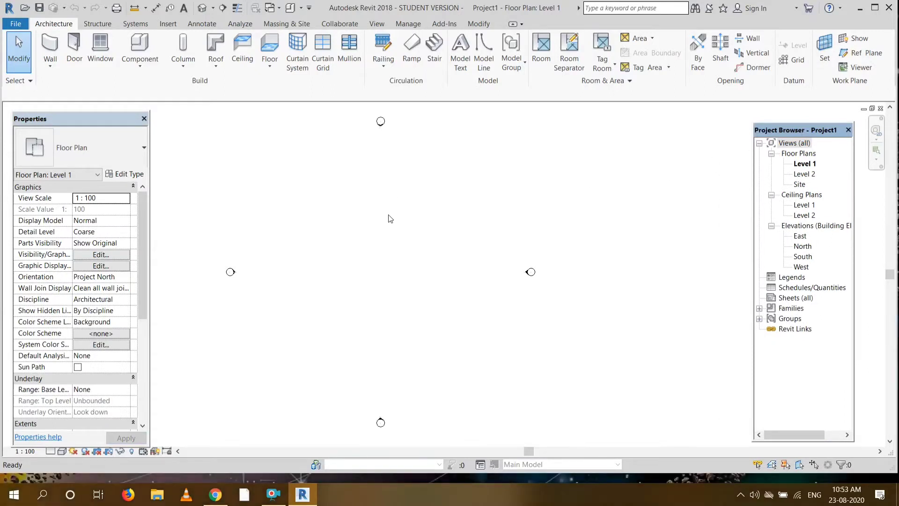
pyautogui.press('u')
pyautogui.press('n')
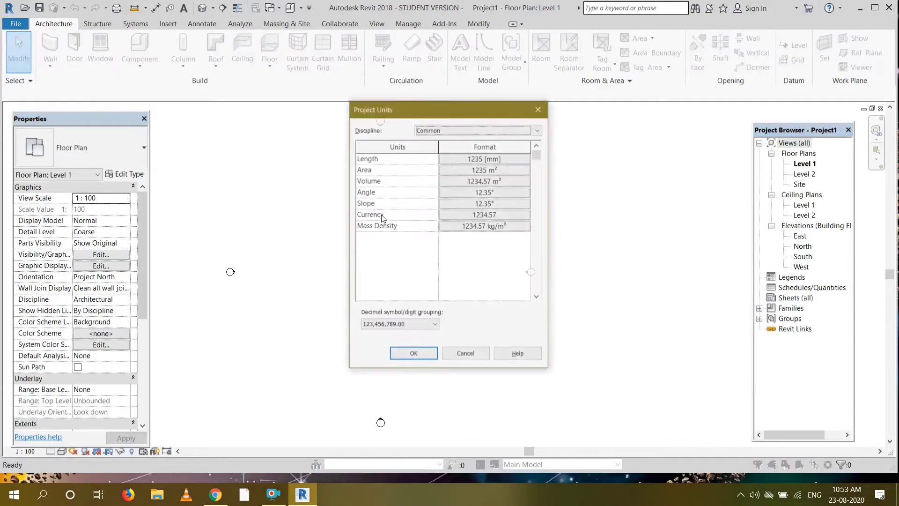
pyautogui.click(470, 158)
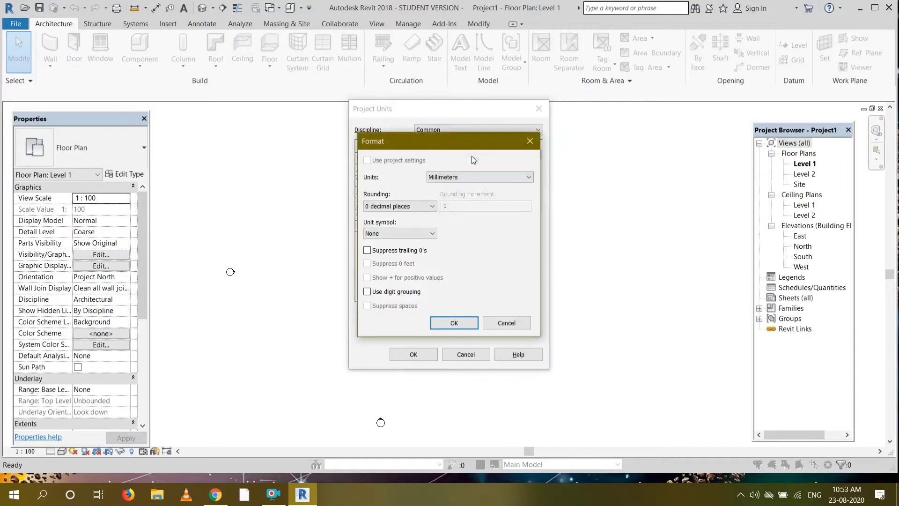
pyautogui.click(452, 177)
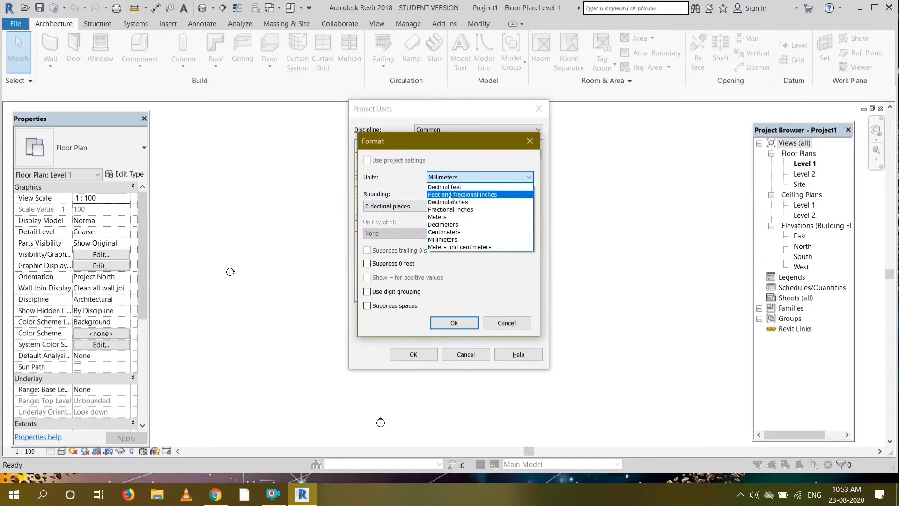
pyautogui.click(451, 195)
pyautogui.click(399, 206)
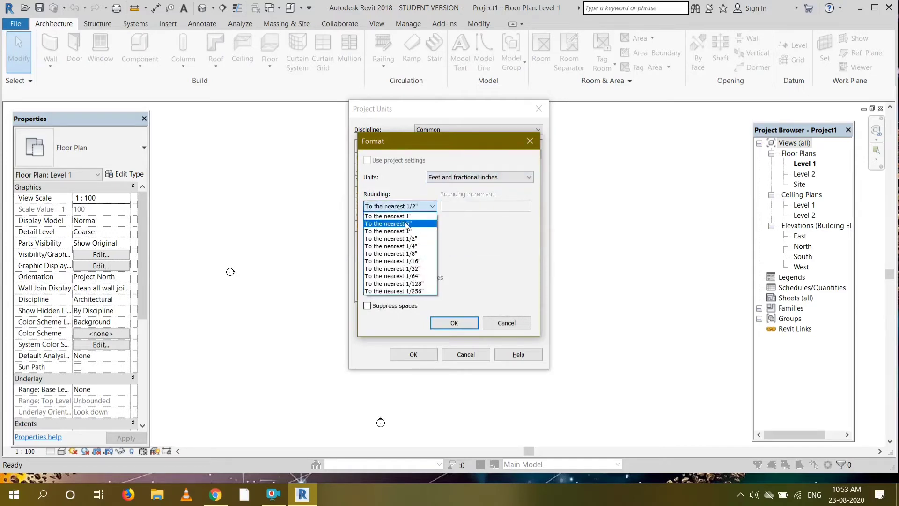
pyautogui.click(415, 251)
pyautogui.click(454, 324)
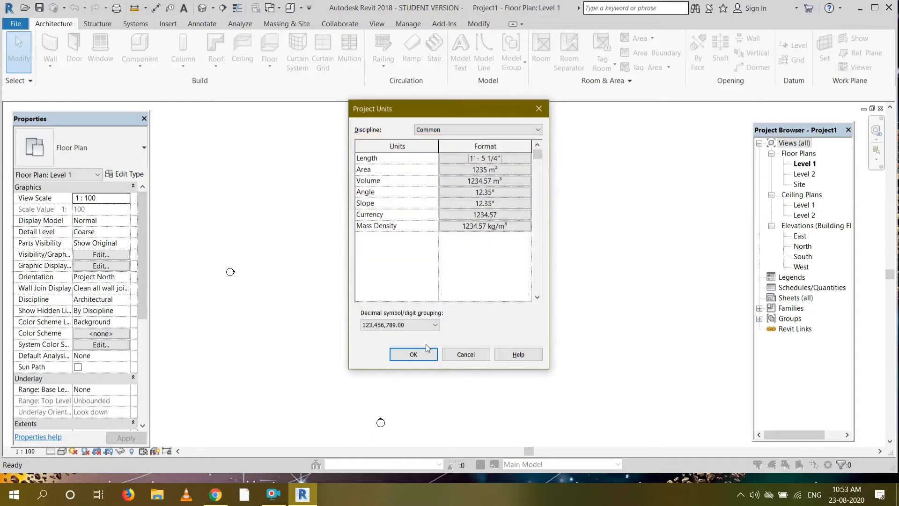
pyautogui.click(412, 353)
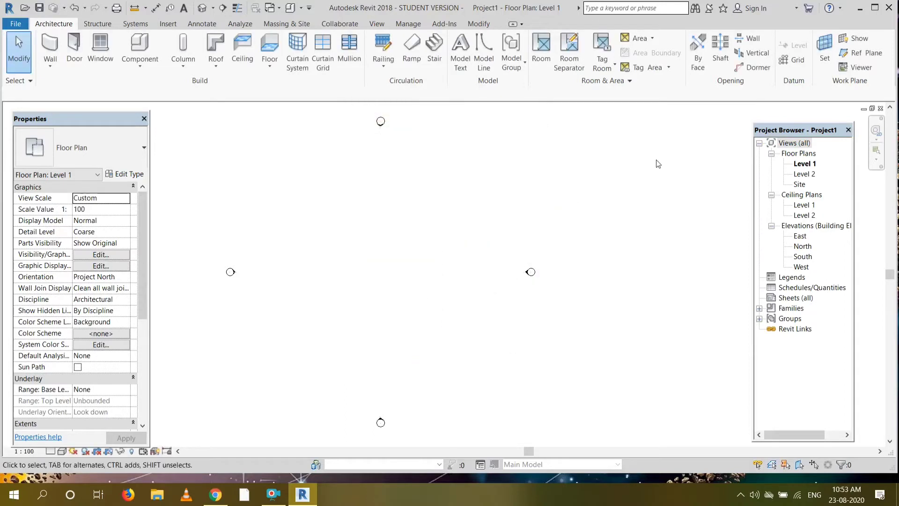
# In the East elevation, set Level 2's elevation to 12'-0"
pyautogui.doubleClick(801, 236)
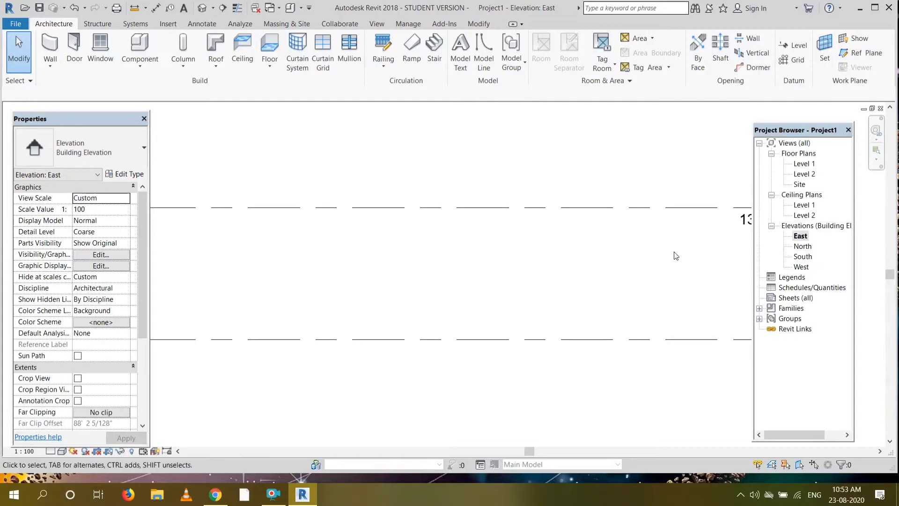
pyautogui.scroll(-2, 672, 255)
pyautogui.scroll(-2, 675, 252)
pyautogui.scroll(2, 687, 239)
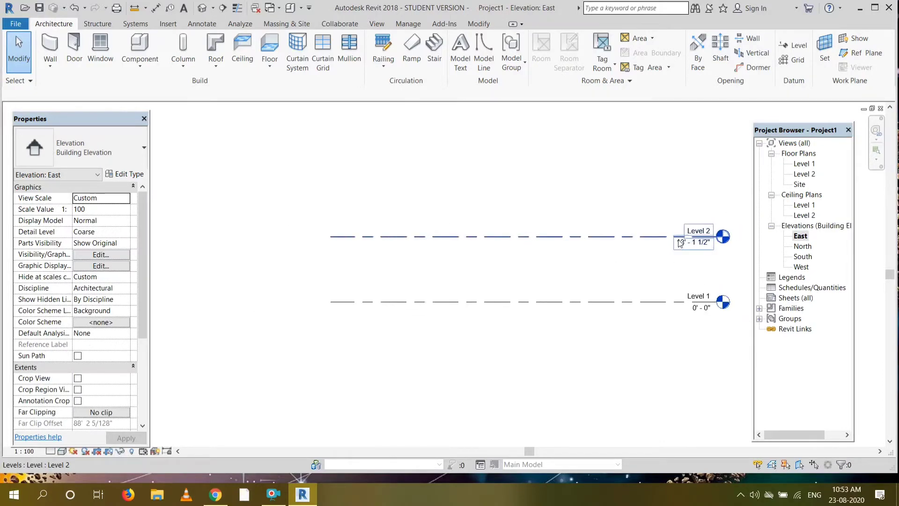
pyautogui.moveTo(793, 134); pyautogui.dragTo(814, 131)
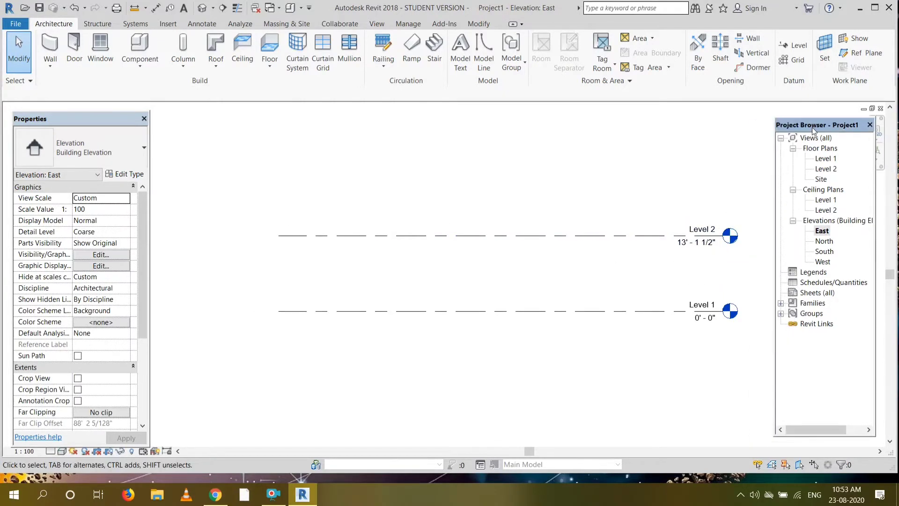
pyautogui.doubleClick(693, 242)
pyautogui.press('BackSpace')
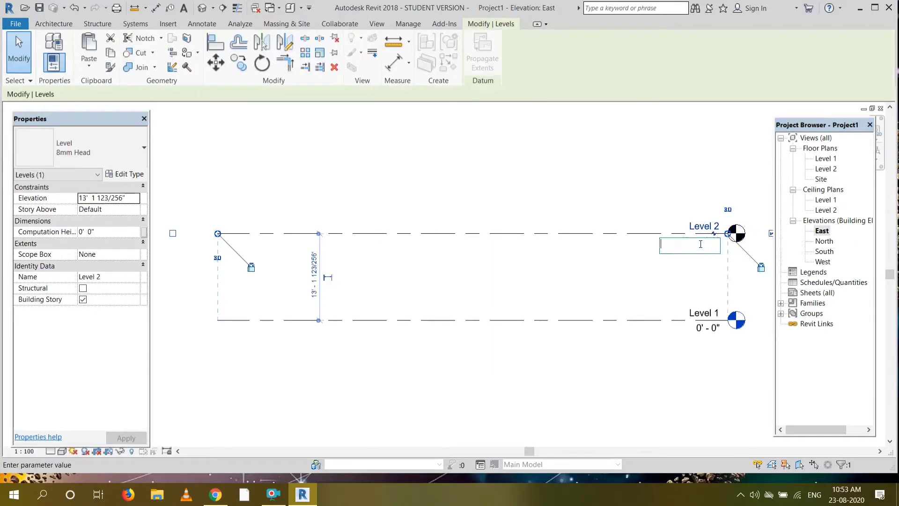
pyautogui.write("12'")
pyautogui.press('Return')
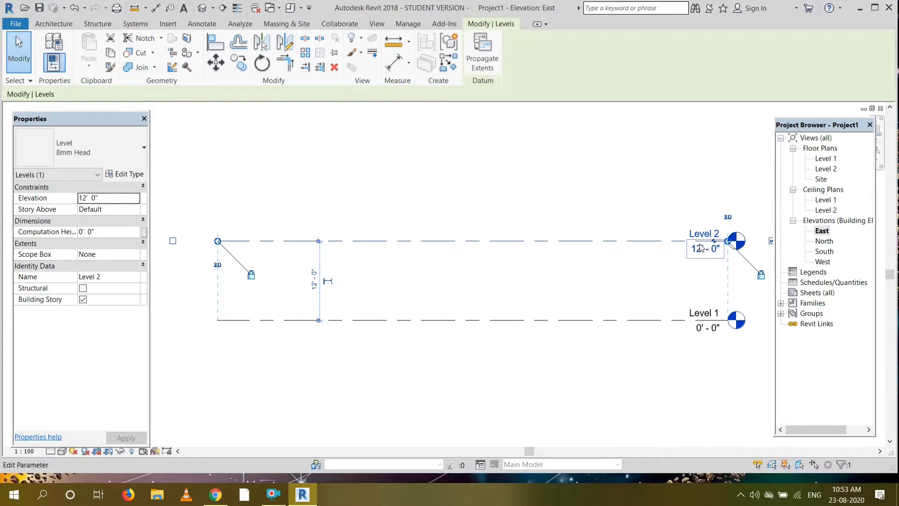
pyautogui.click(542, 201)
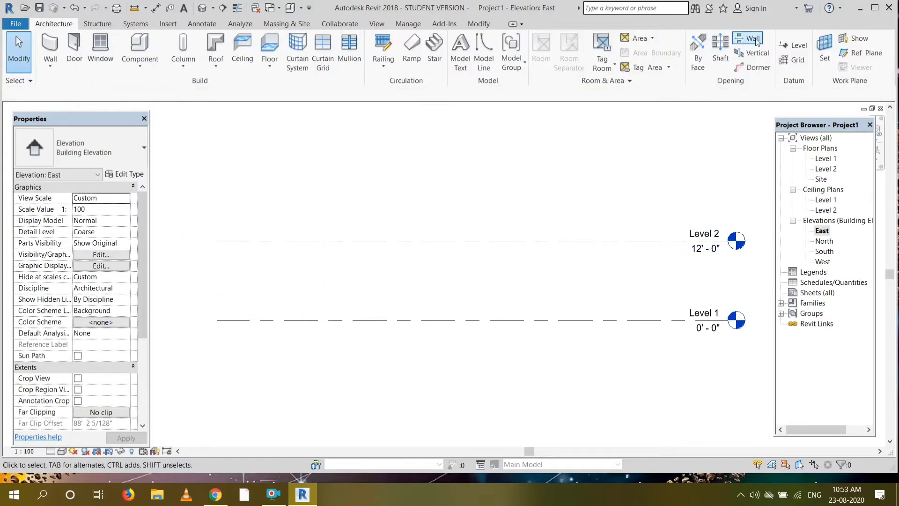
# Add Level 3 aligned with the other levels and set its elevation to 24'-0"
pyautogui.click(793, 46)
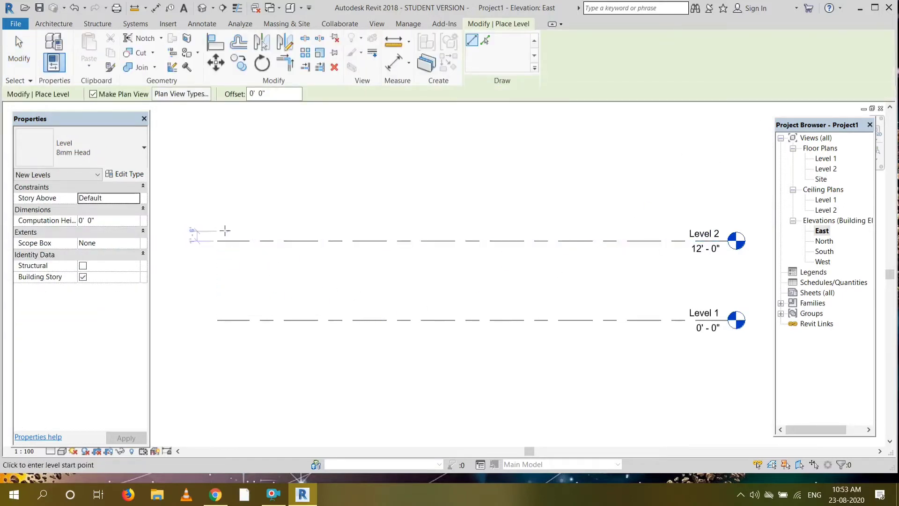
pyautogui.click(232, 189)
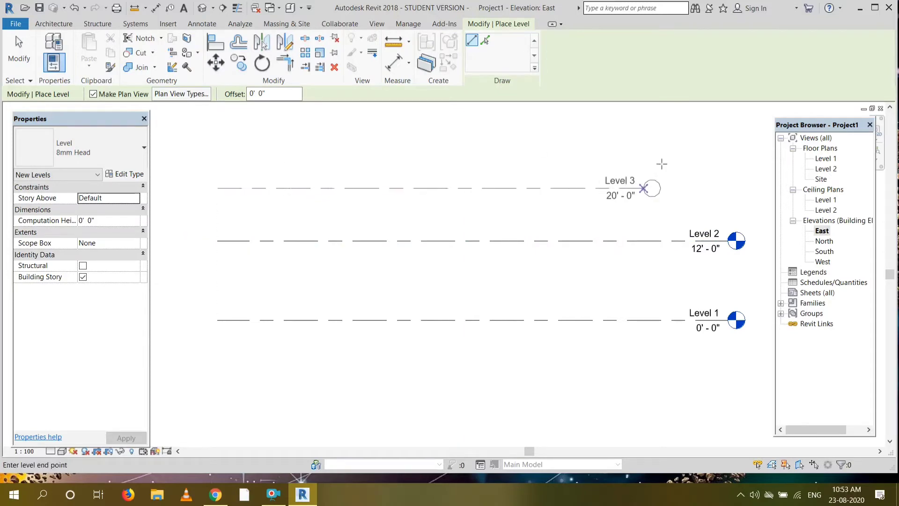
pyautogui.click(728, 167)
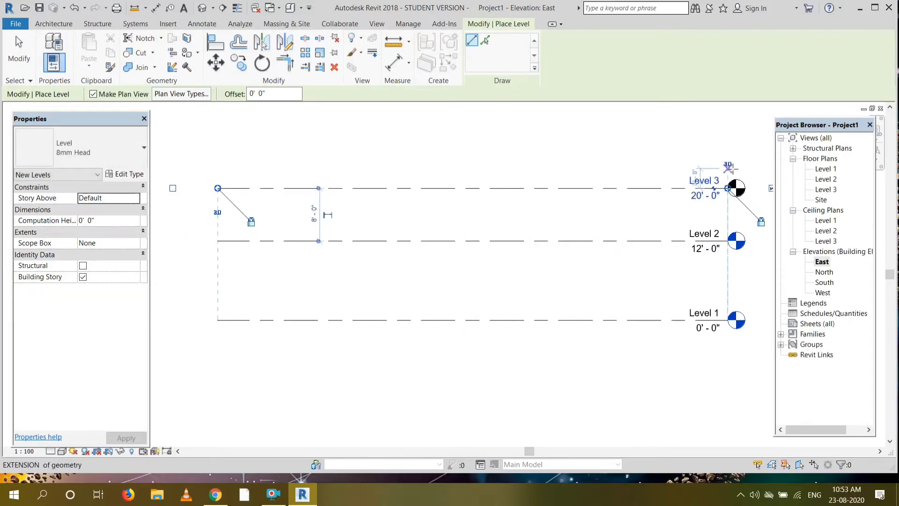
pyautogui.press('Escape')
pyautogui.press('Escape')
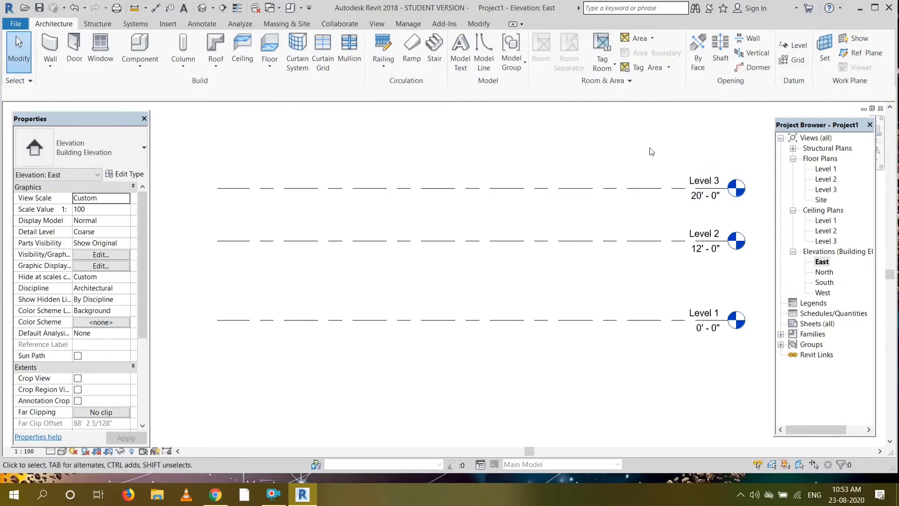
pyautogui.moveTo(716, 189); pyautogui.dragTo(716, 199)
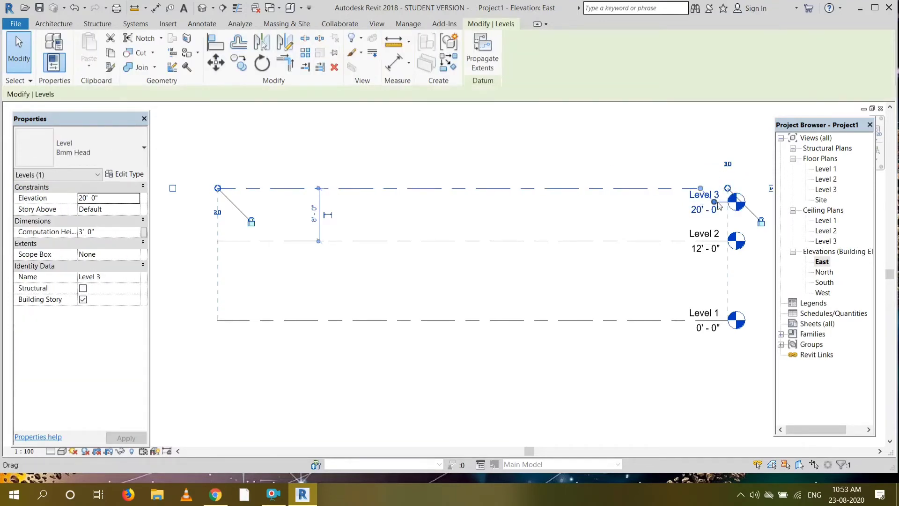
pyautogui.click(693, 173)
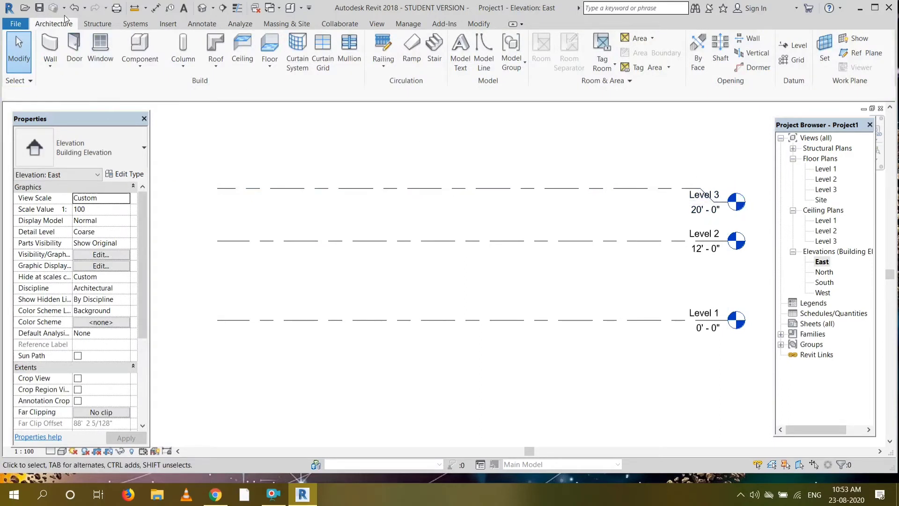
pyautogui.click(74, 7)
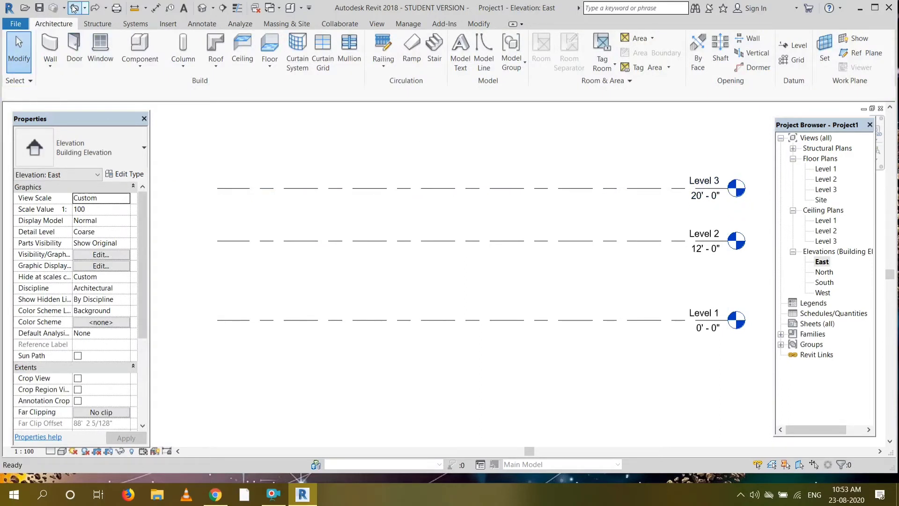
pyautogui.doubleClick(710, 197)
pyautogui.press('BackSpace')
pyautogui.write("24'")
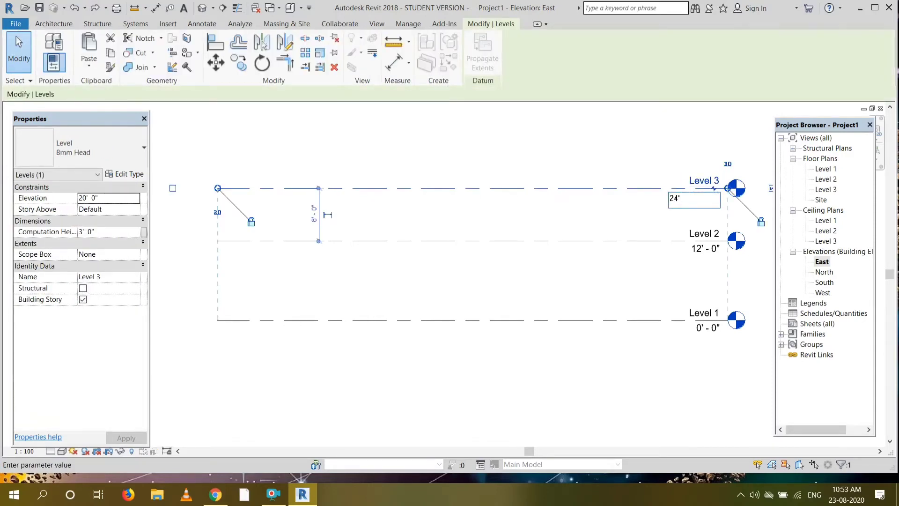
pyautogui.press('Return')
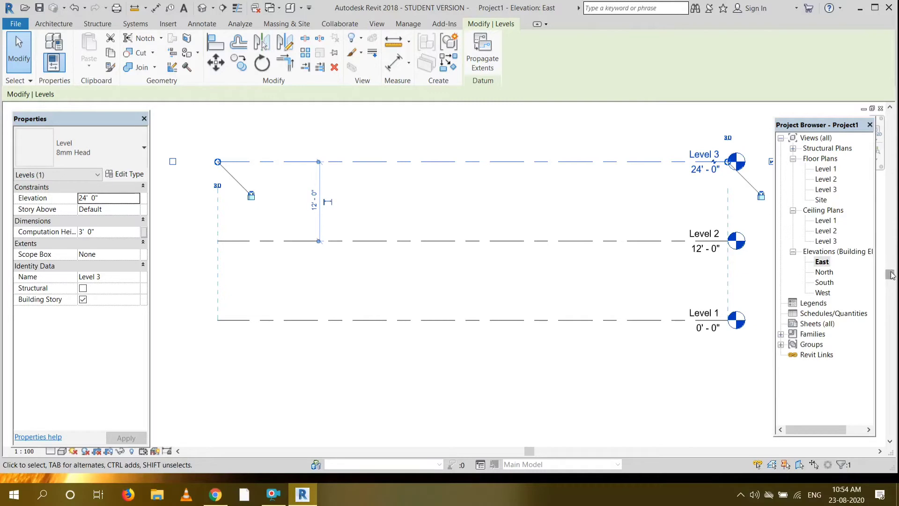
pyautogui.moveTo(891, 275); pyautogui.dragTo(891, 259)
pyautogui.click(556, 168)
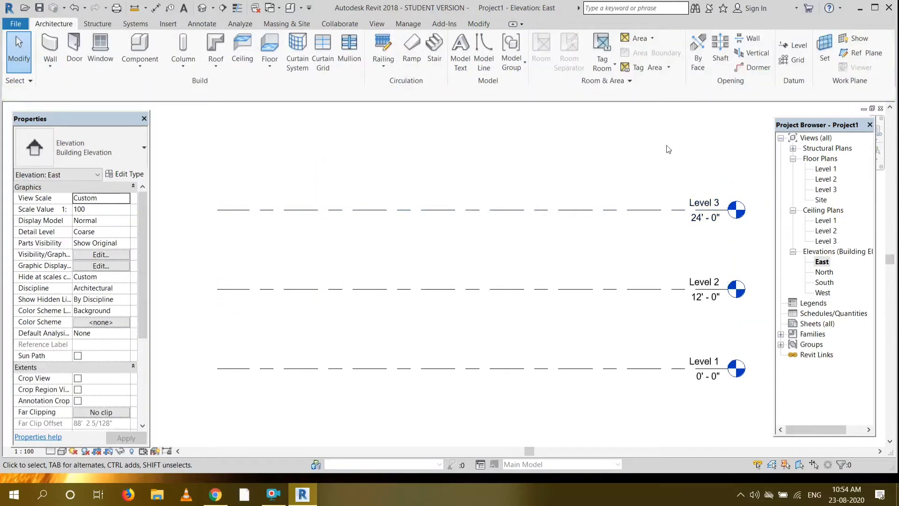
# Add Level 4 above Level 3 and set its elevation to 36'-0"
pyautogui.click(790, 44)
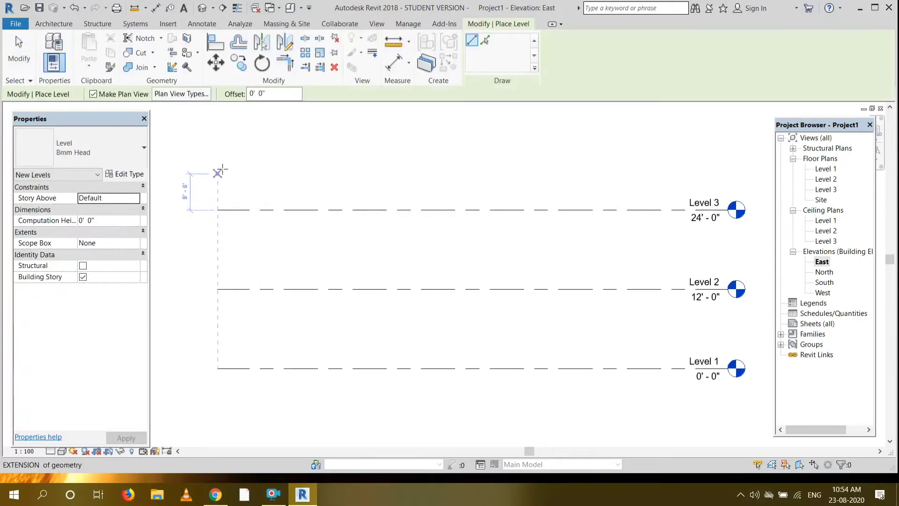
pyautogui.click(230, 154)
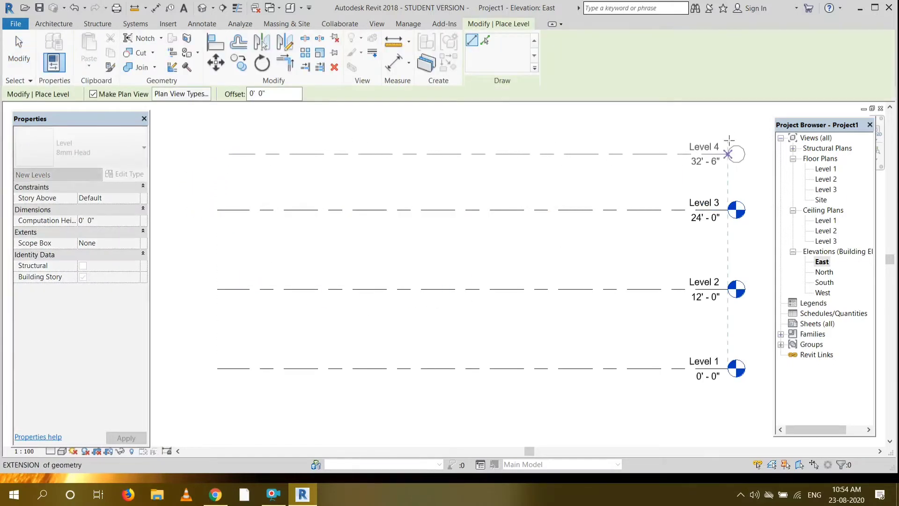
pyautogui.click(729, 140)
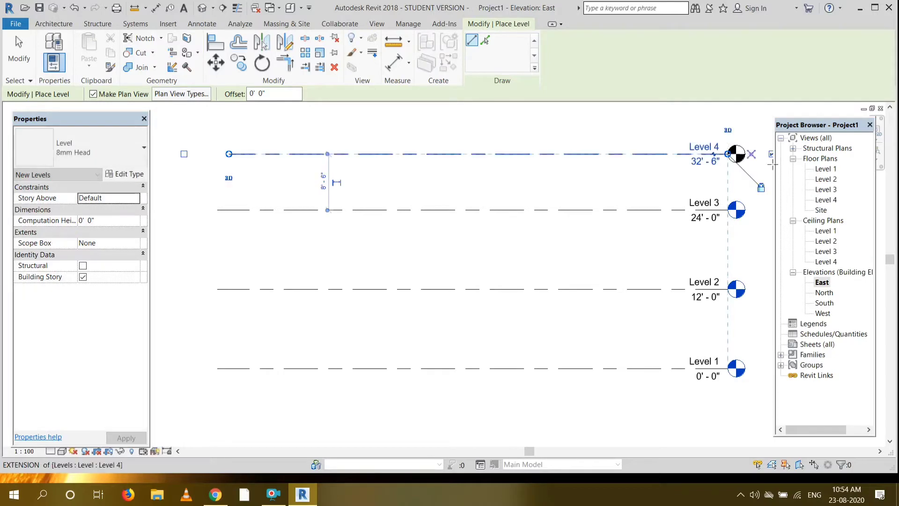
pyautogui.press('Escape')
pyautogui.press('Escape')
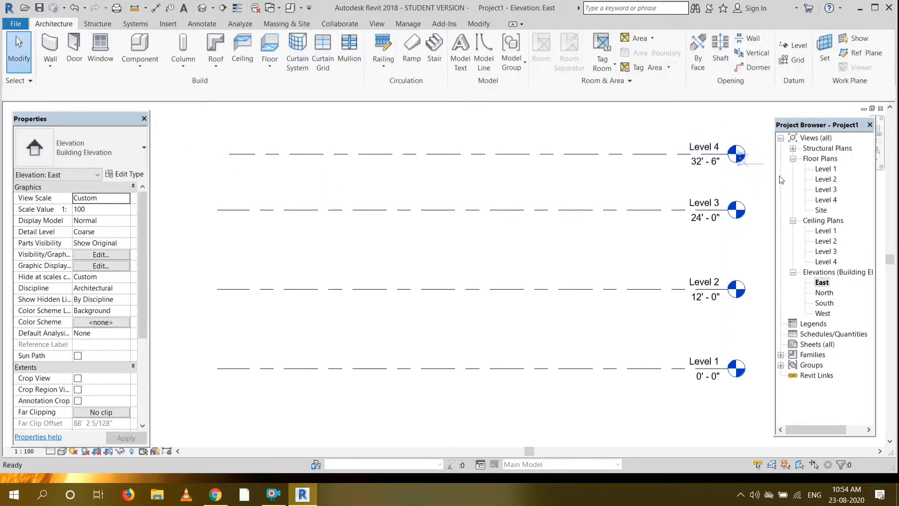
pyautogui.click(706, 167)
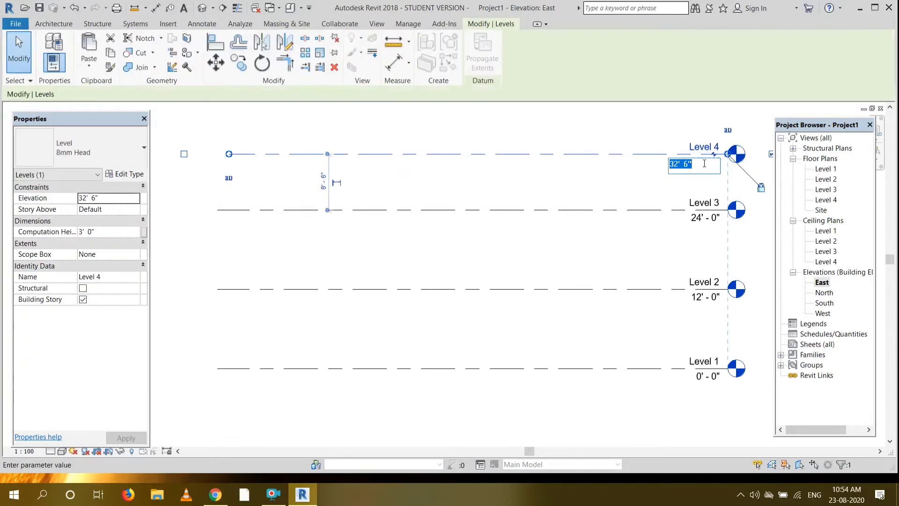
pyautogui.click(706, 166)
pyautogui.press('Return')
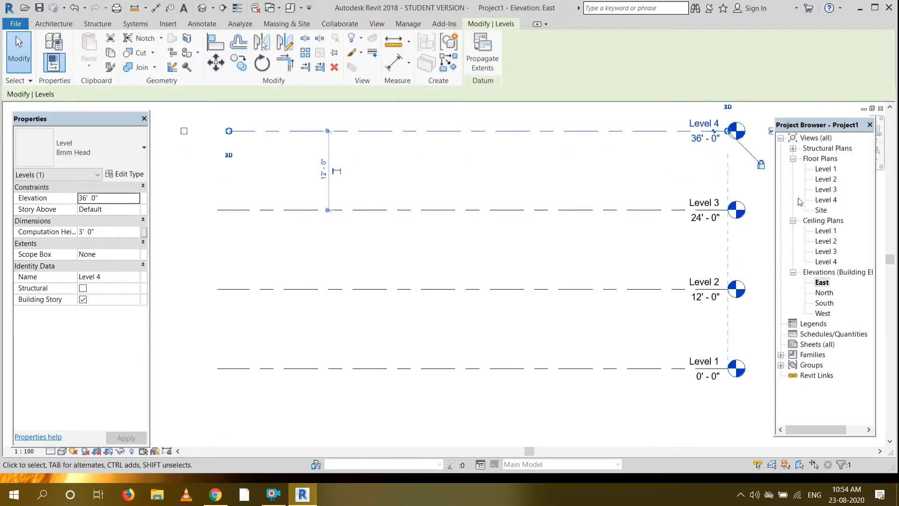
pyautogui.click(816, 170)
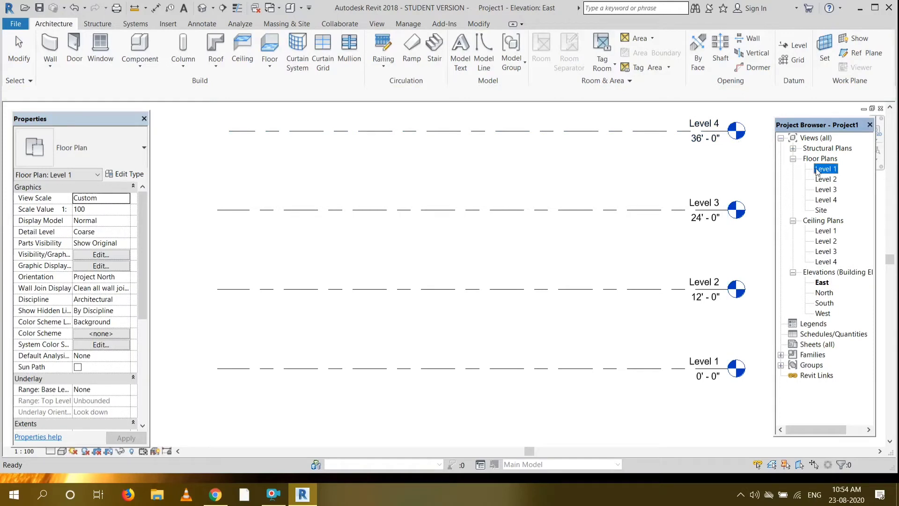
# On the Level 1 floor plan, start the Wall tool with the Generic - 300mm type
pyautogui.doubleClick(830, 173)
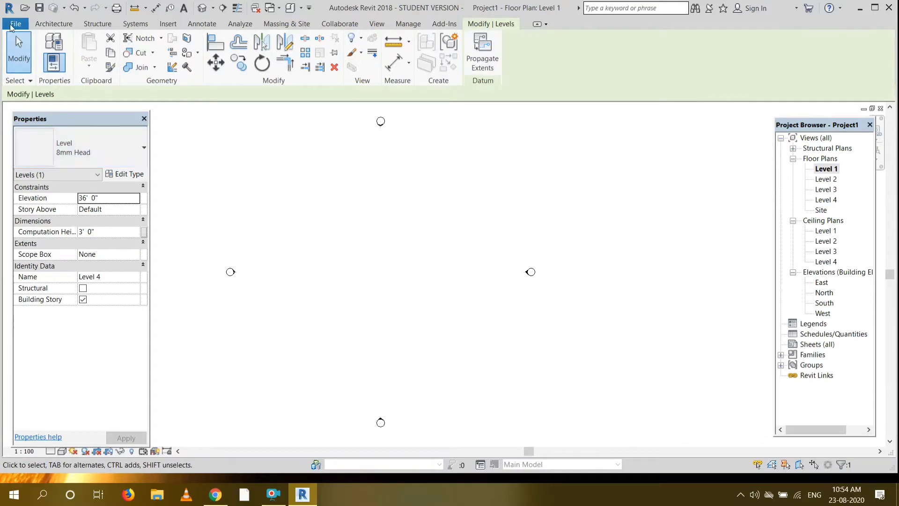
pyautogui.click(54, 24)
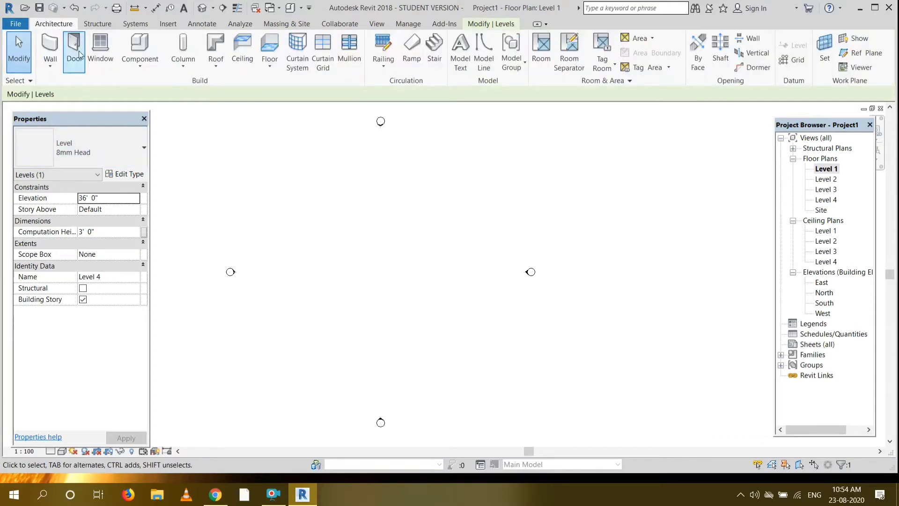
pyautogui.click(49, 45)
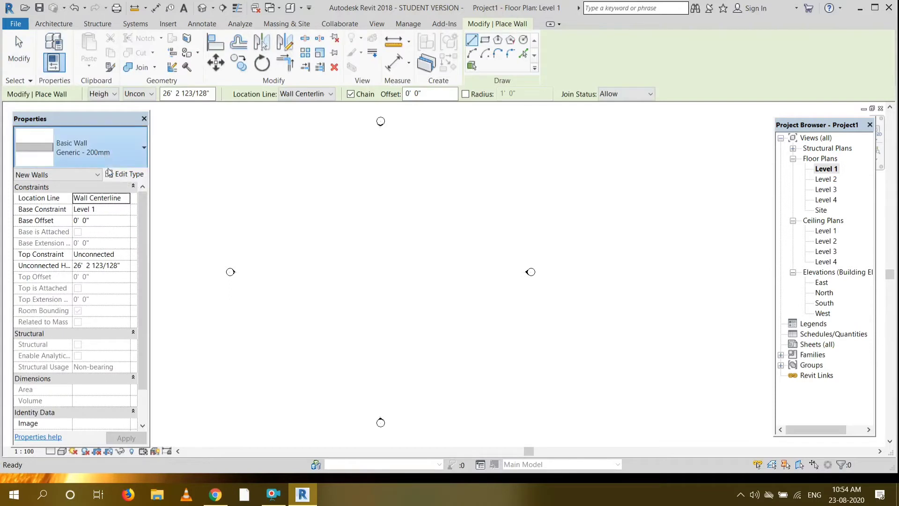
pyautogui.click(106, 155)
pyautogui.click(86, 280)
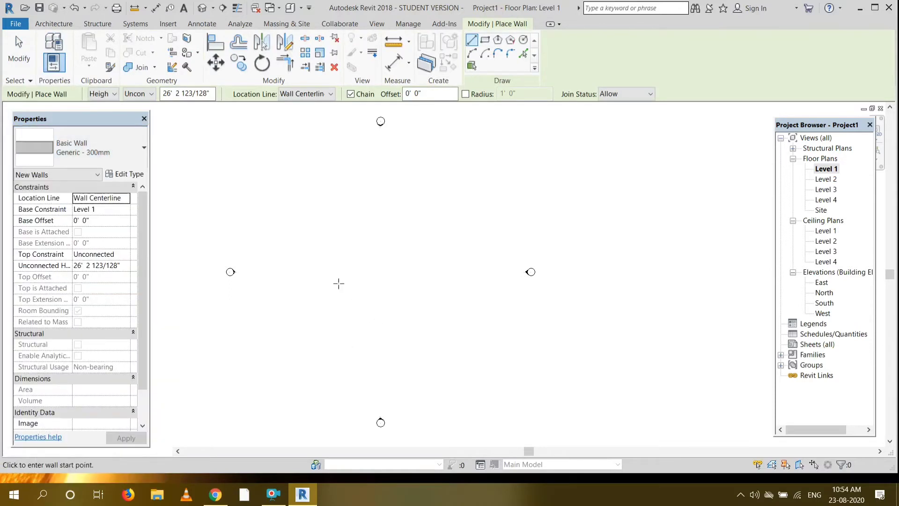
# Draw the first vertical wall on the left side of the plan
pyautogui.click(310, 194)
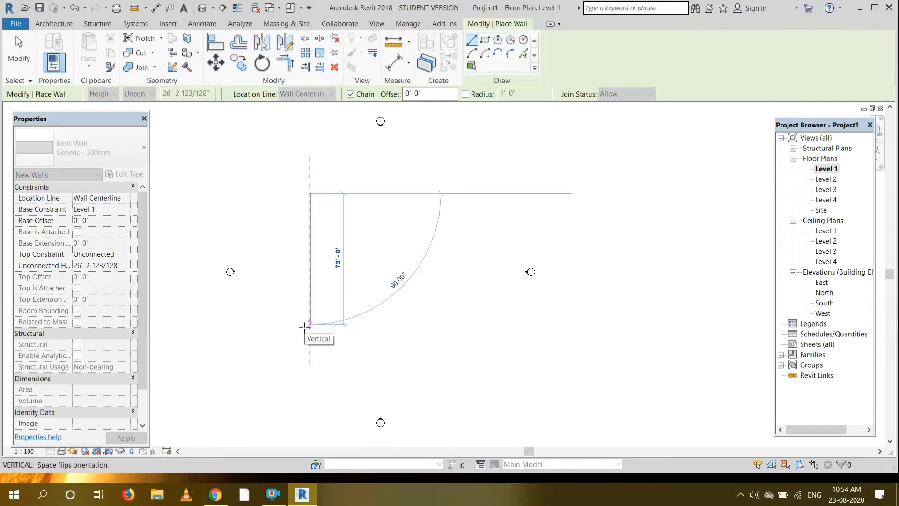
pyautogui.click(304, 317)
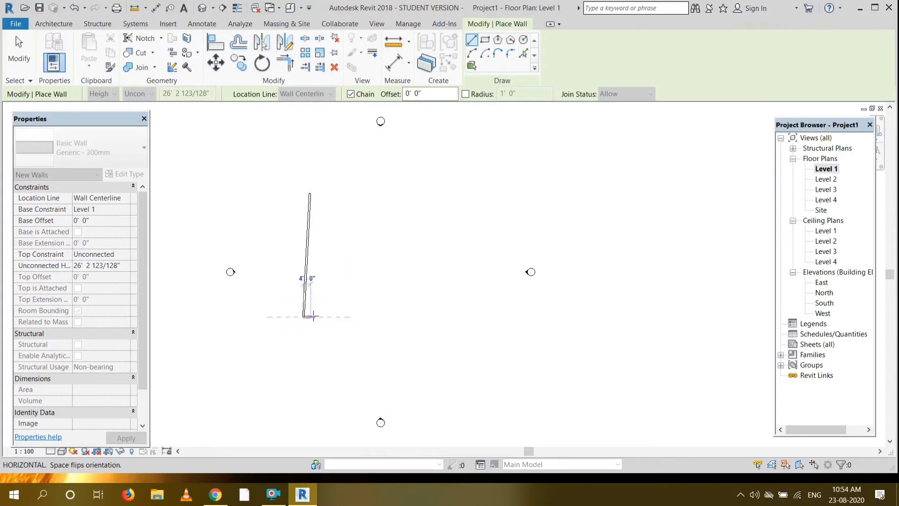
pyautogui.press('Escape')
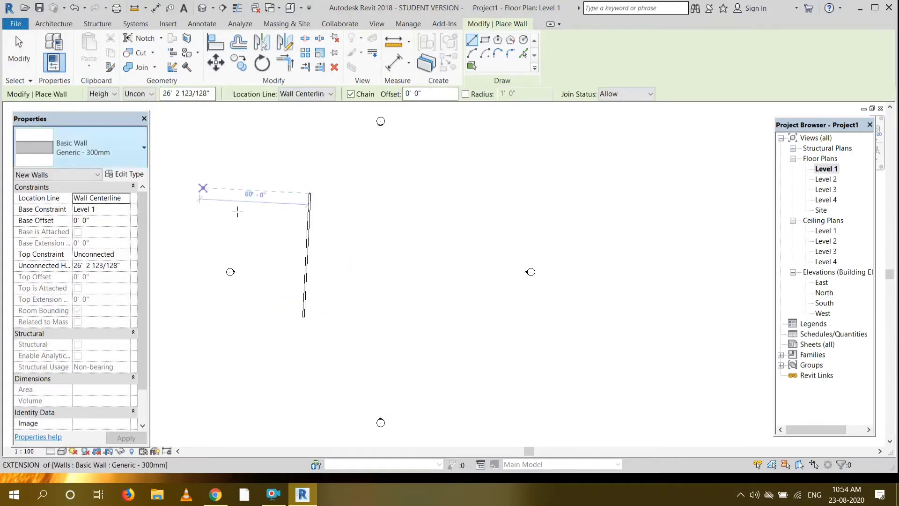
pyautogui.click(74, 7)
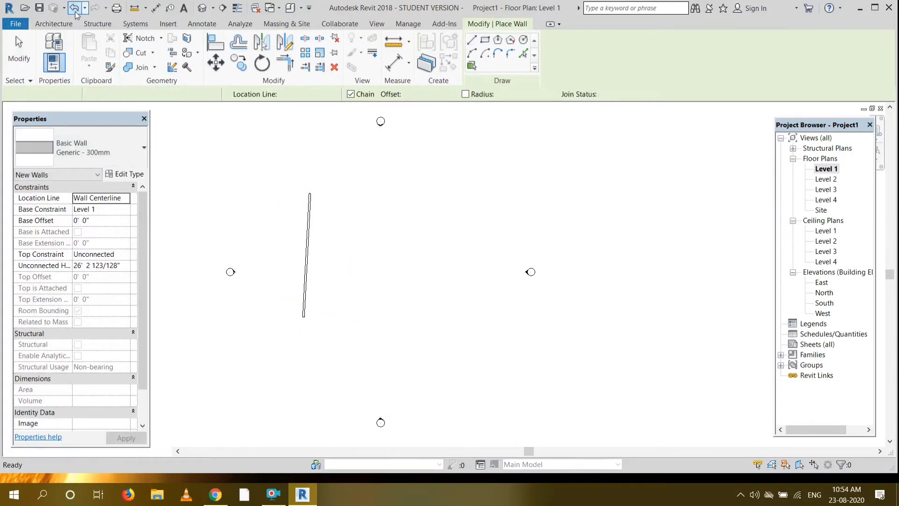
pyautogui.click(296, 193)
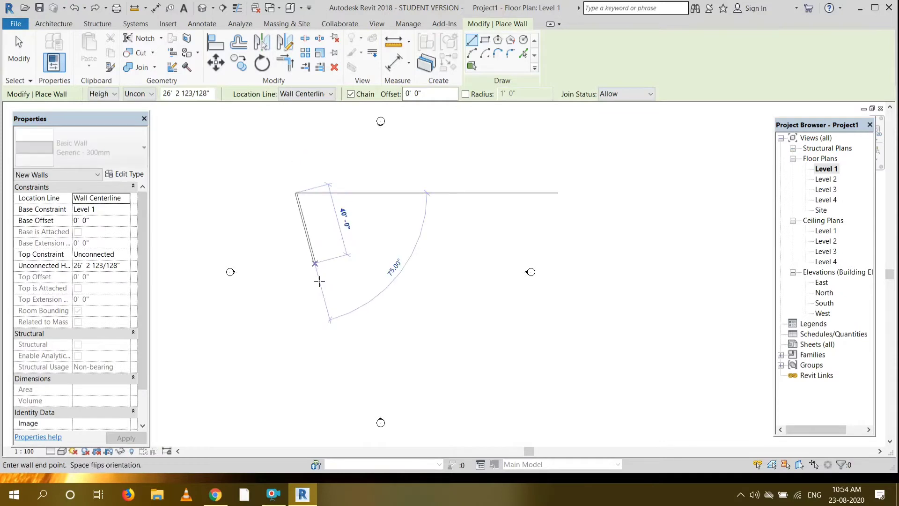
pyautogui.click(295, 332)
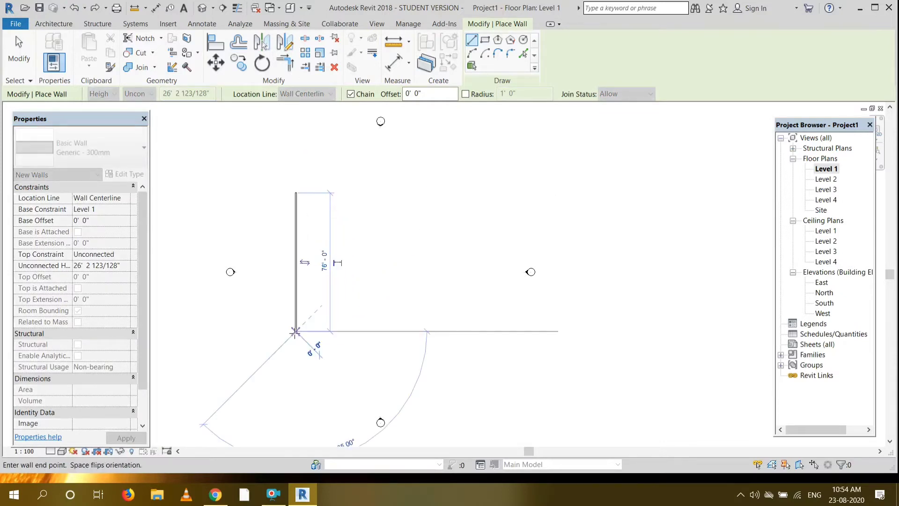
pyautogui.press('Escape')
pyautogui.press('Escape')
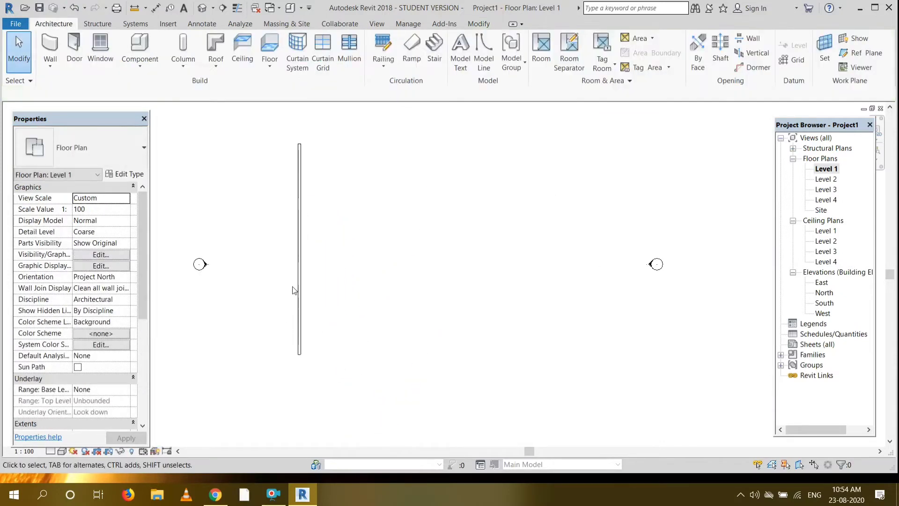
# Set the vertical wall's length to 35'
pyautogui.scroll(3, 293, 291)
pyautogui.click(297, 262)
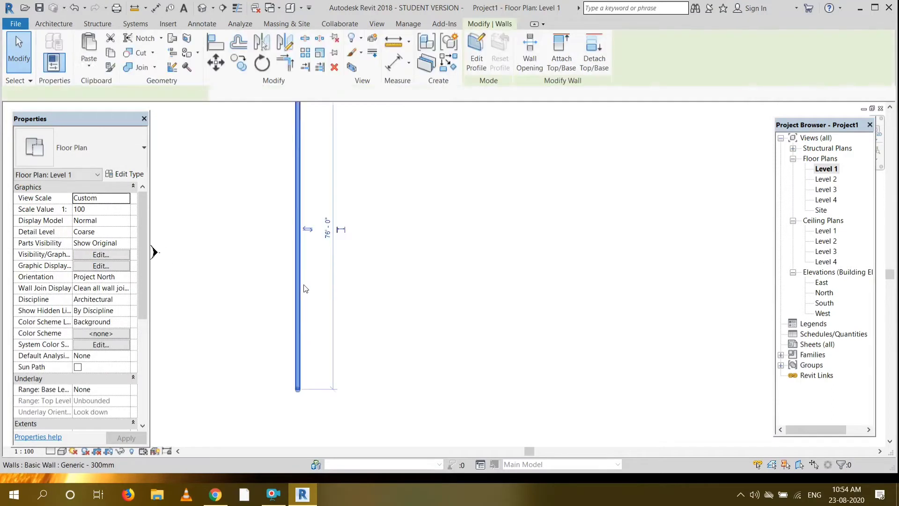
pyautogui.click(327, 229)
pyautogui.write("35'")
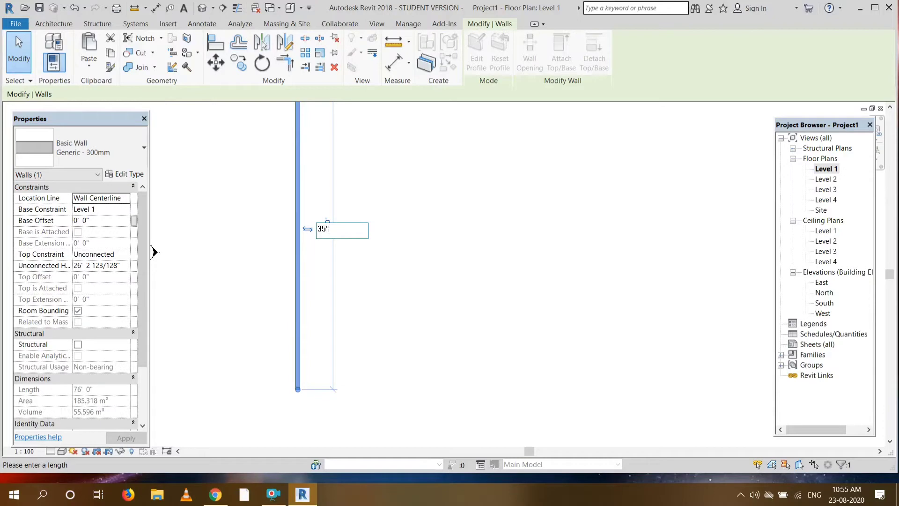
pyautogui.press('Return')
pyautogui.click(398, 245)
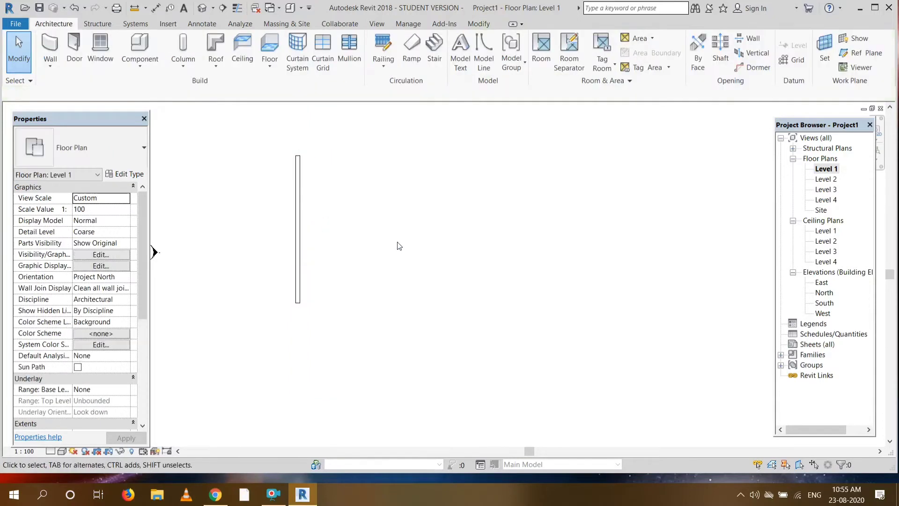
pyautogui.scroll(1, 398, 245)
# Chain walls from its bottom end: 4'-0", a short rise, 16'-6", 10'-0" and 12'-6"
pyautogui.click(49, 43)
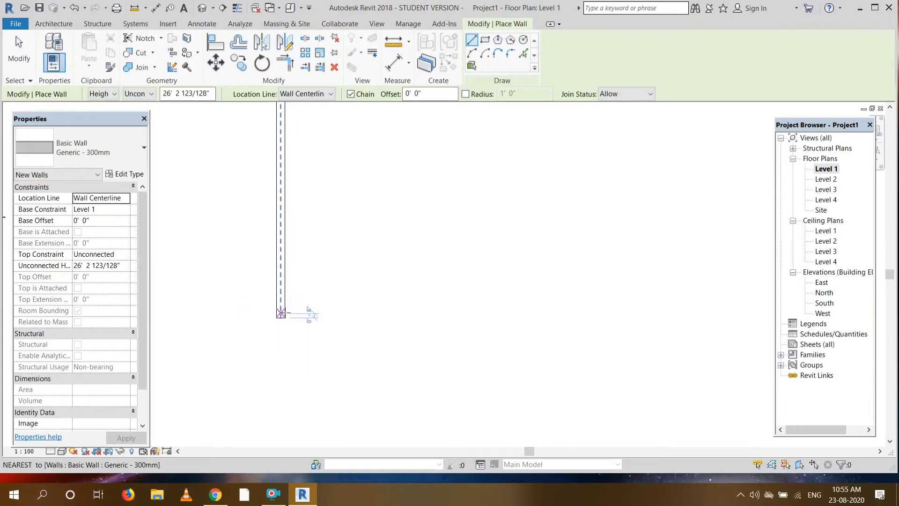
pyautogui.click(281, 313)
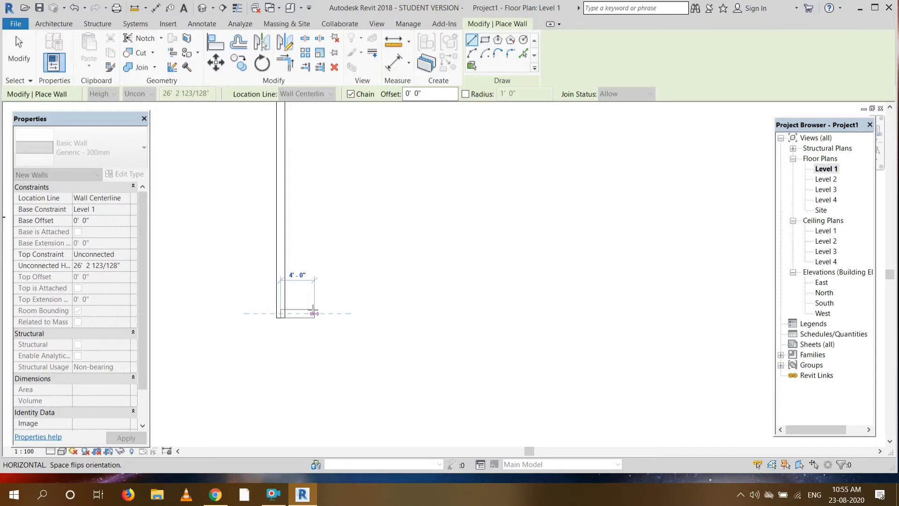
pyautogui.click(313, 313)
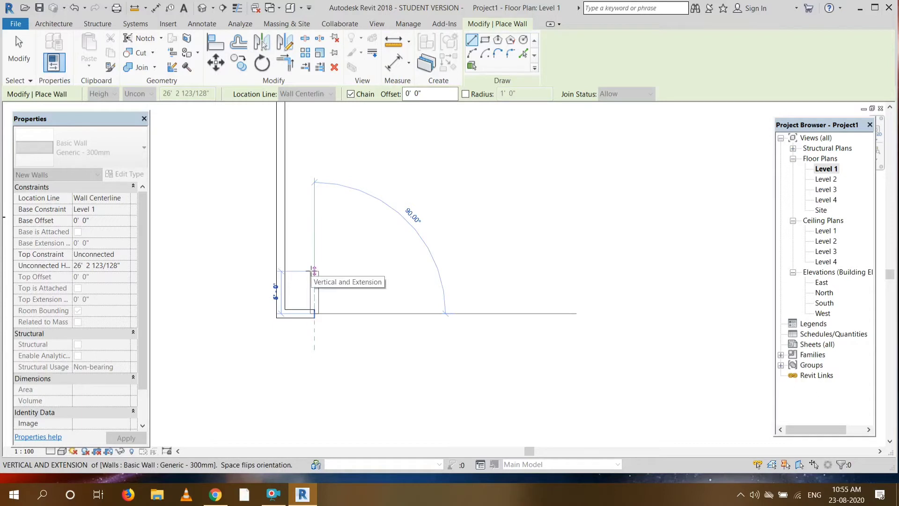
pyautogui.click(314, 271)
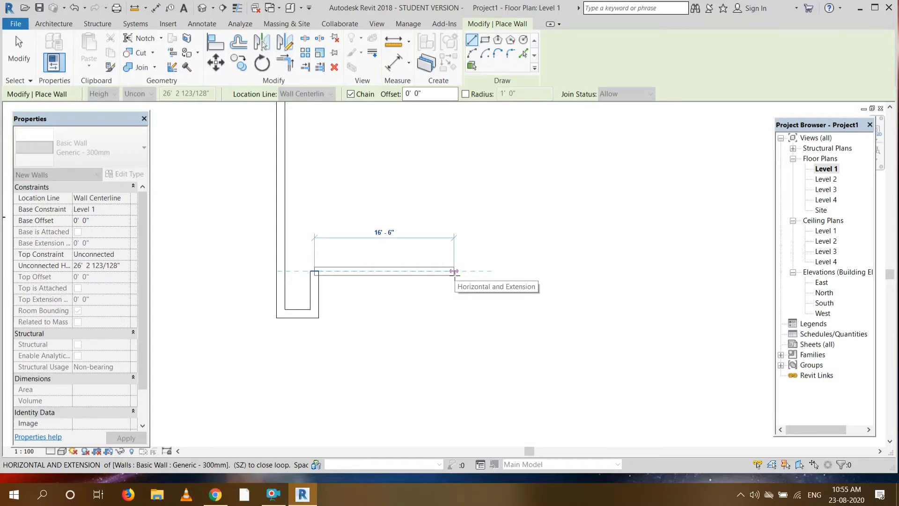
pyautogui.click(454, 271)
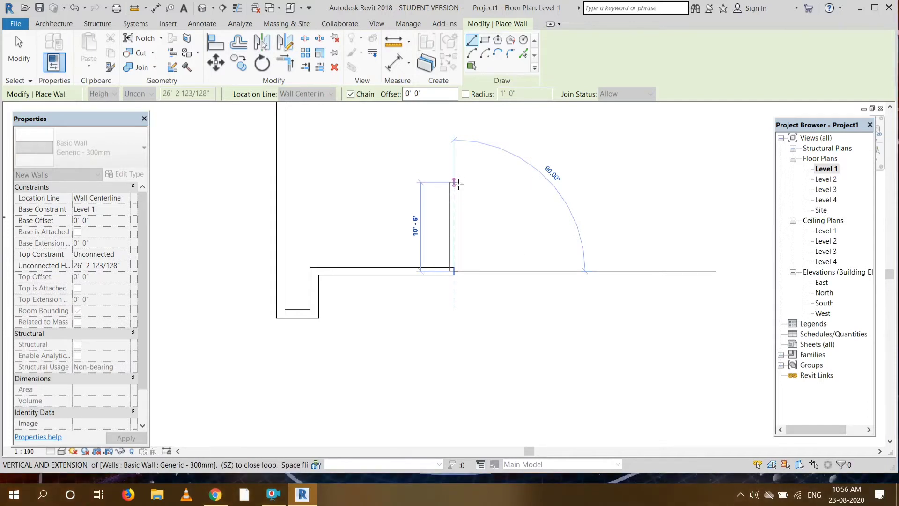
pyautogui.click(517, 199)
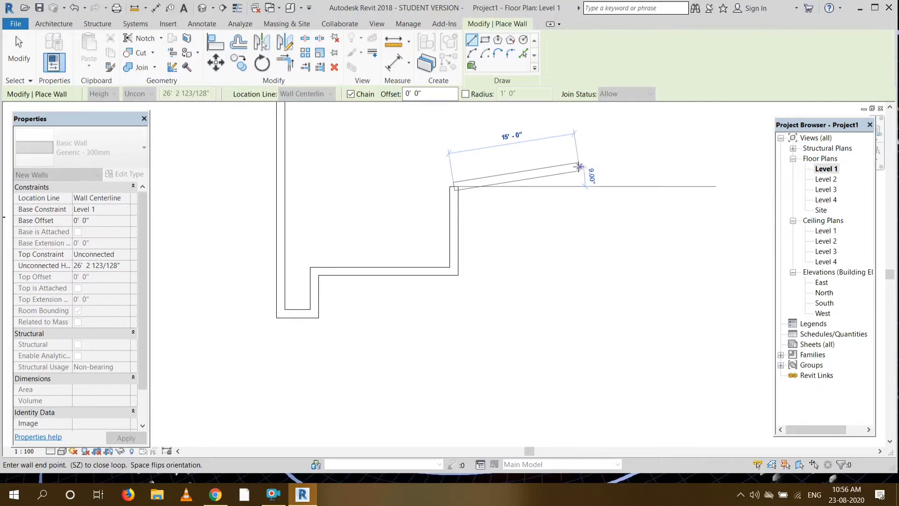
pyautogui.click(559, 187)
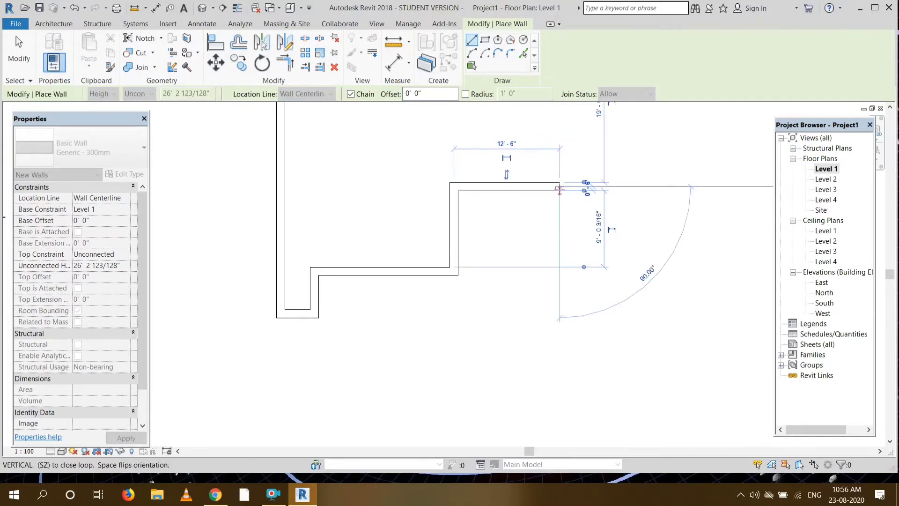
# Add the 19'-6" right-hand vertical wall and a top wall closing the outline
pyautogui.scroll(1, 560, 187)
pyautogui.scroll(-2, 560, 188)
pyautogui.scroll(-1, 559, 190)
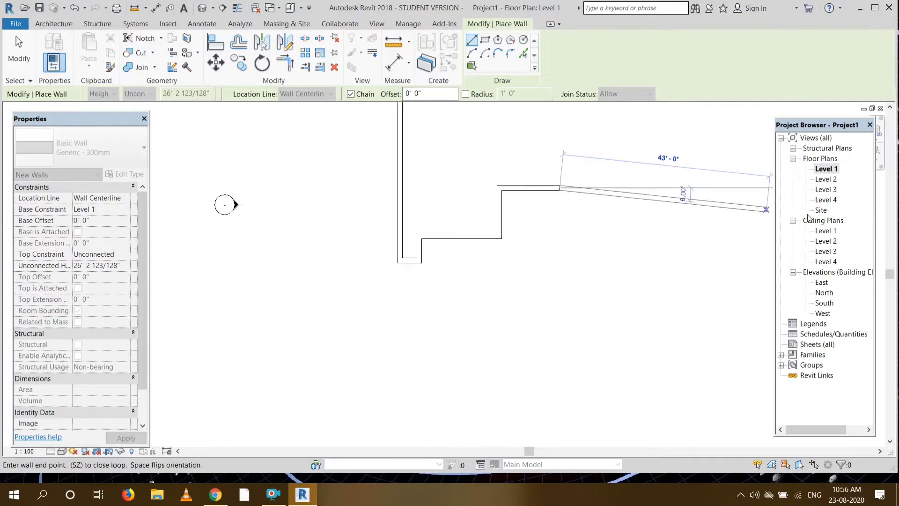
pyautogui.moveTo(890, 275); pyautogui.dragTo(890, 245)
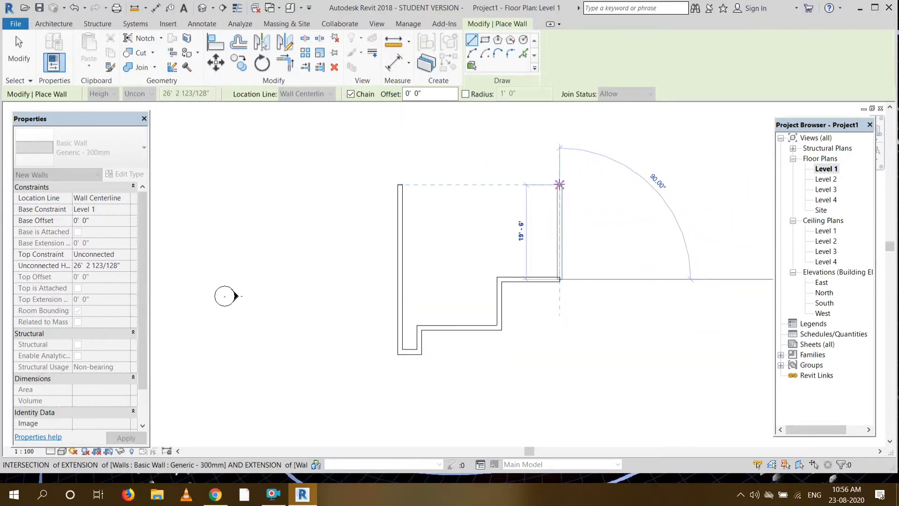
pyautogui.click(560, 184)
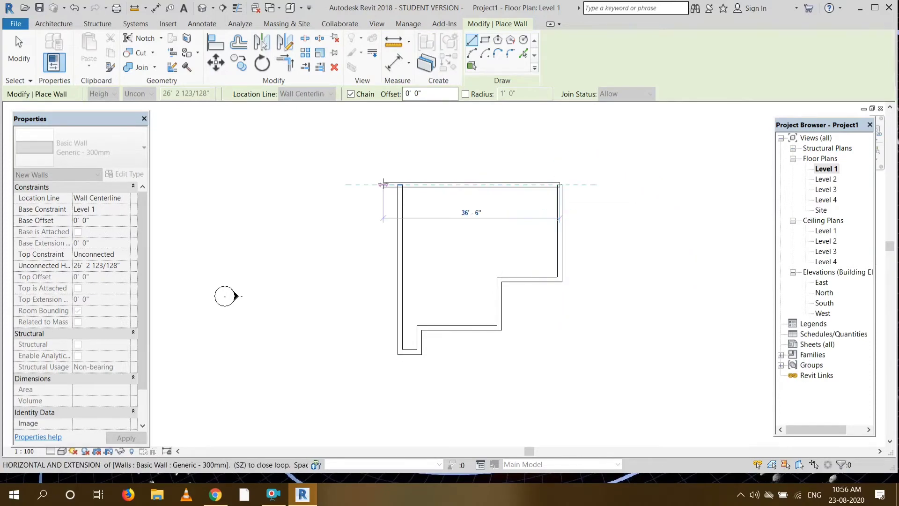
pyautogui.click(400, 185)
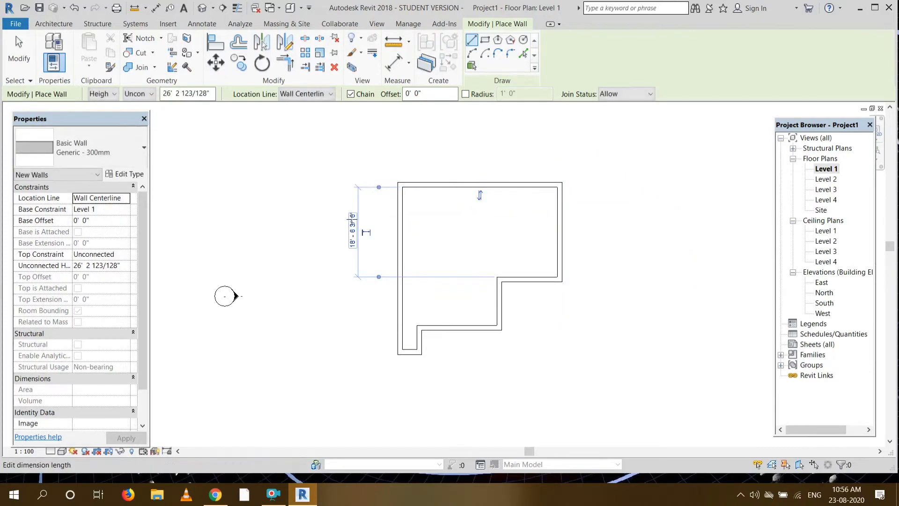
pyautogui.press('Escape')
pyautogui.press('Escape')
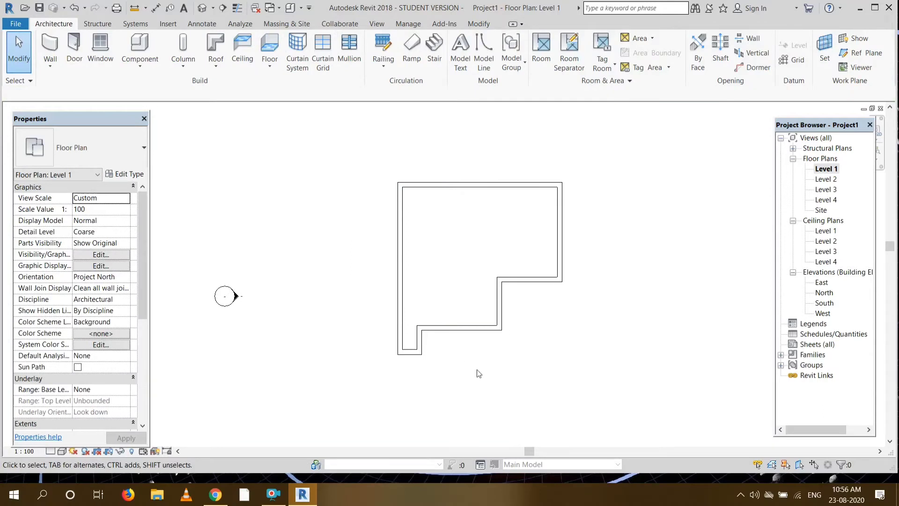
pyautogui.scroll(1, 475, 373)
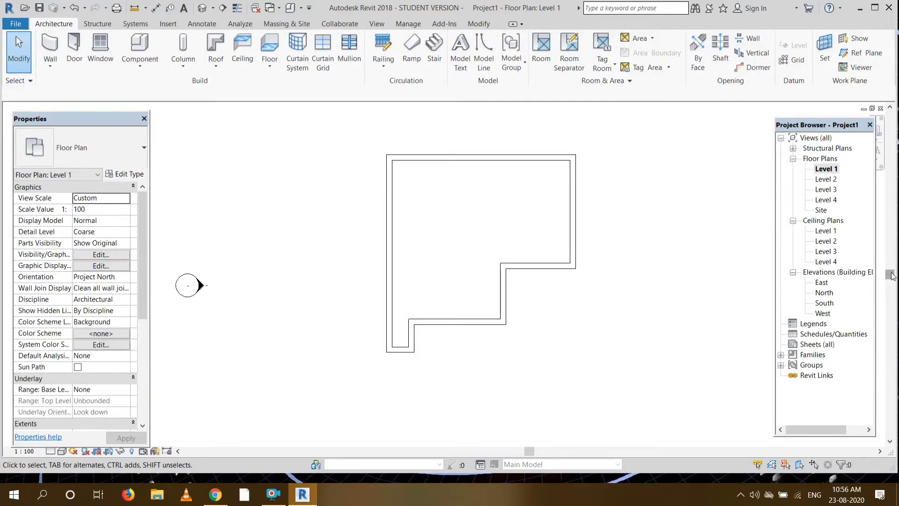
pyautogui.scroll(1, 558, 315)
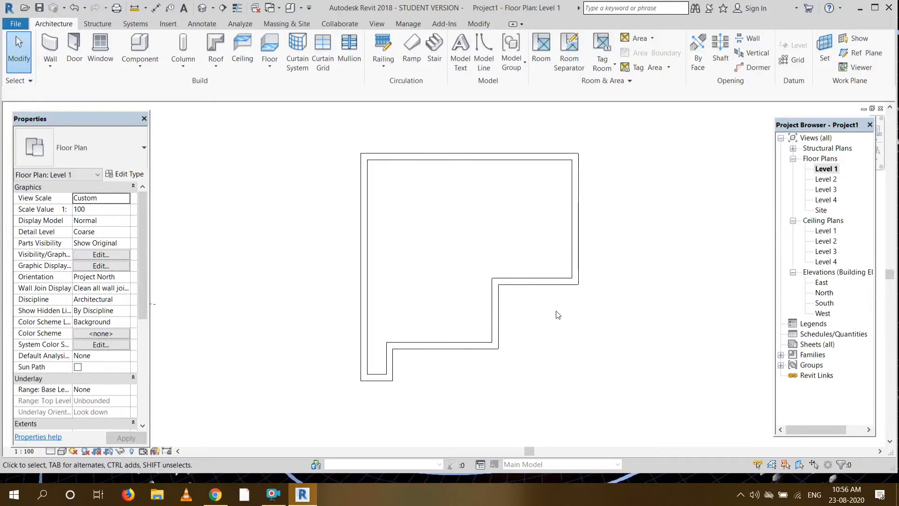
pyautogui.click(455, 345)
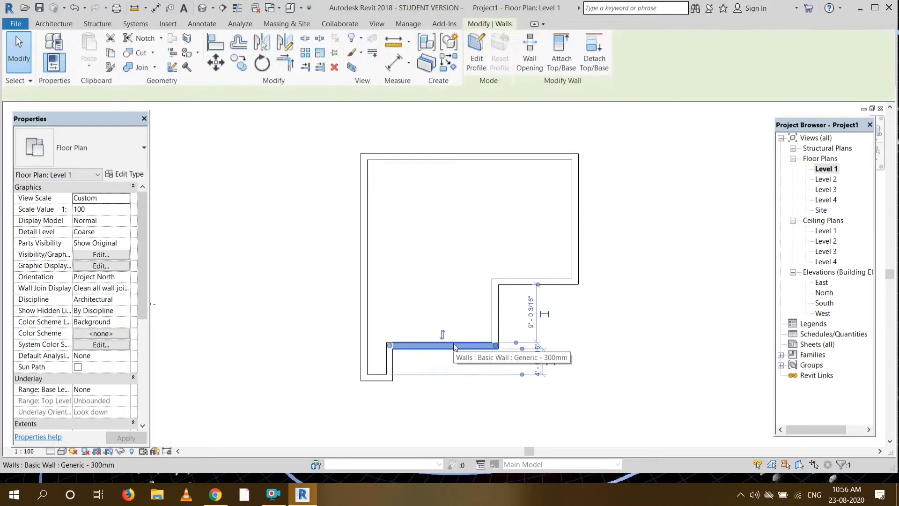
pyautogui.click(519, 280)
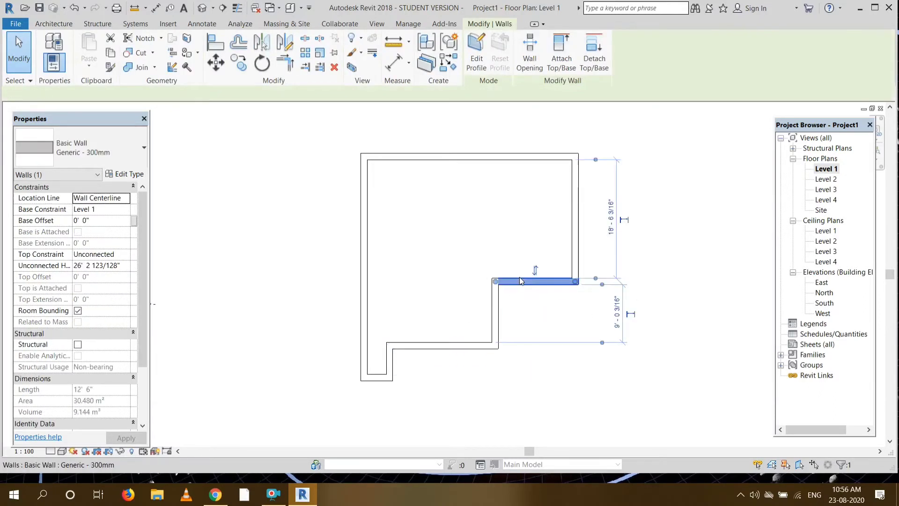
pyautogui.click(579, 254)
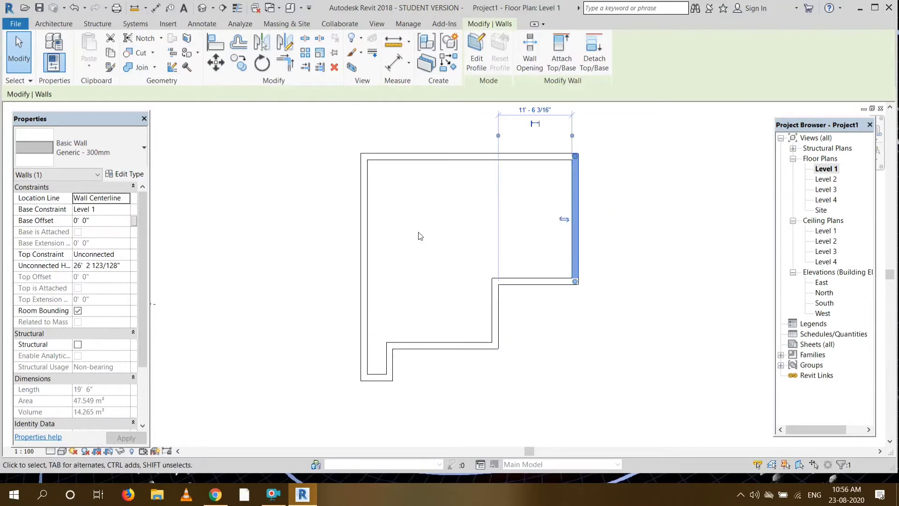
pyautogui.press('Escape')
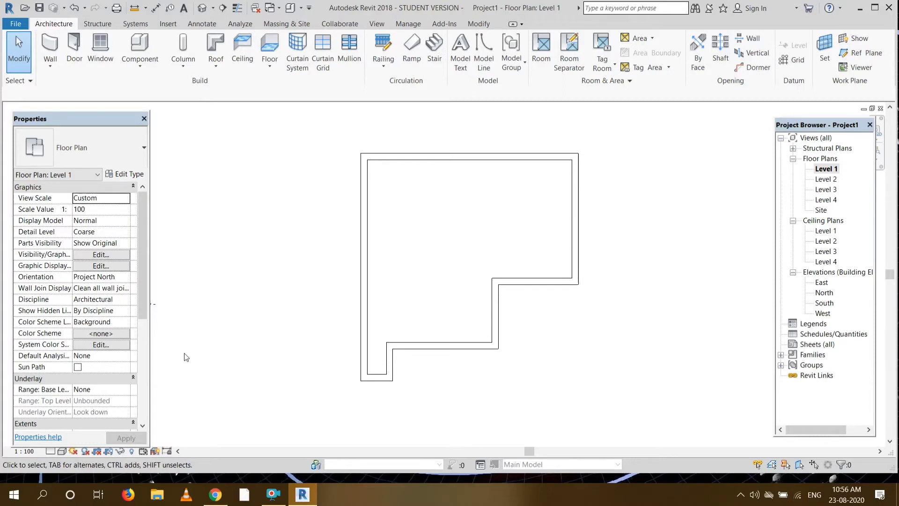
# Draw a 5' vertical wall down from the top wall, then a horizontal wall to the left wall
pyautogui.click(47, 44)
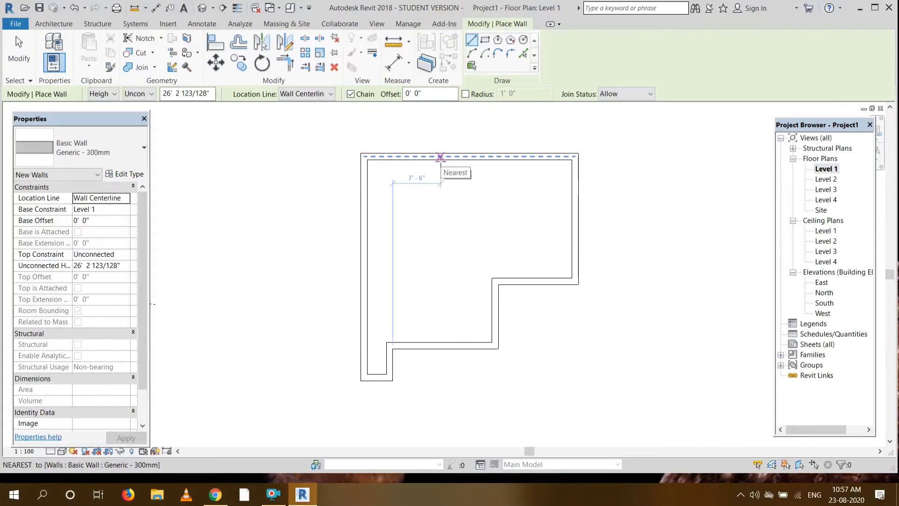
pyautogui.click(441, 157)
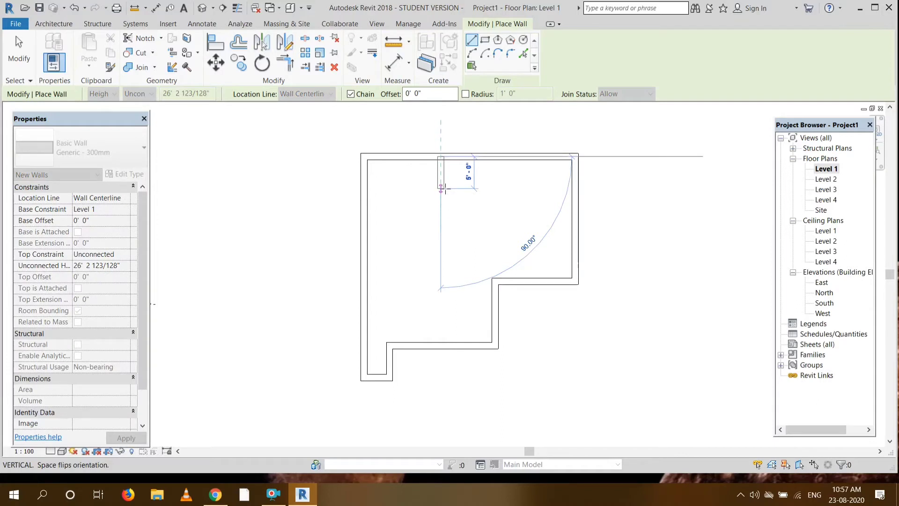
pyautogui.click(442, 188)
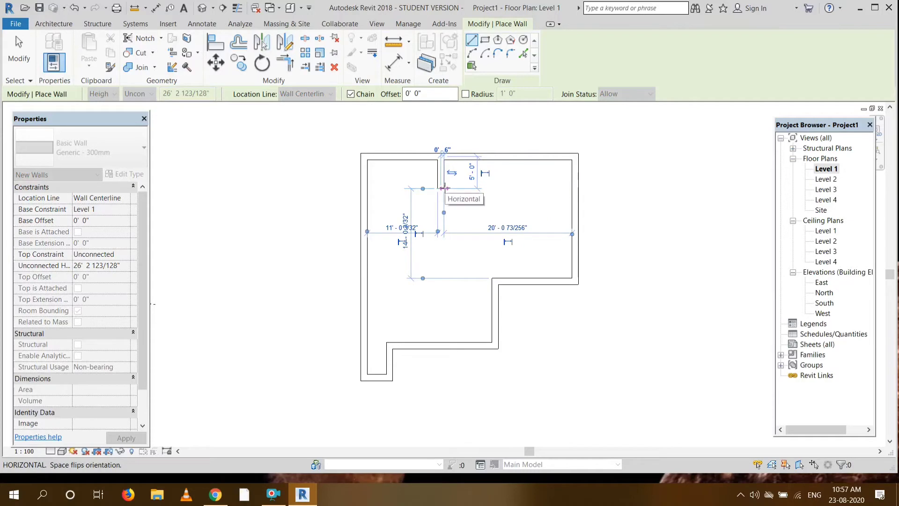
pyautogui.click(363, 188)
pyautogui.press('Escape')
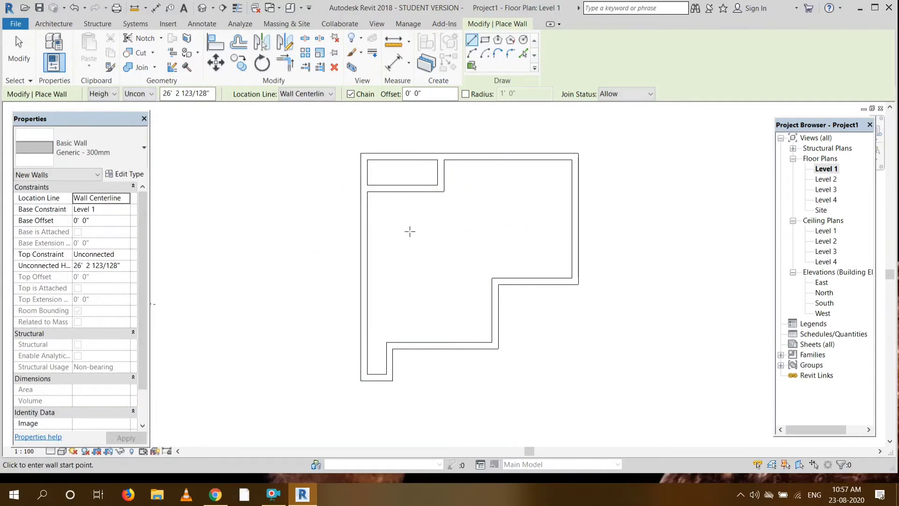
pyautogui.press('Escape')
pyautogui.scroll(2, 411, 236)
pyautogui.scroll(1, 411, 236)
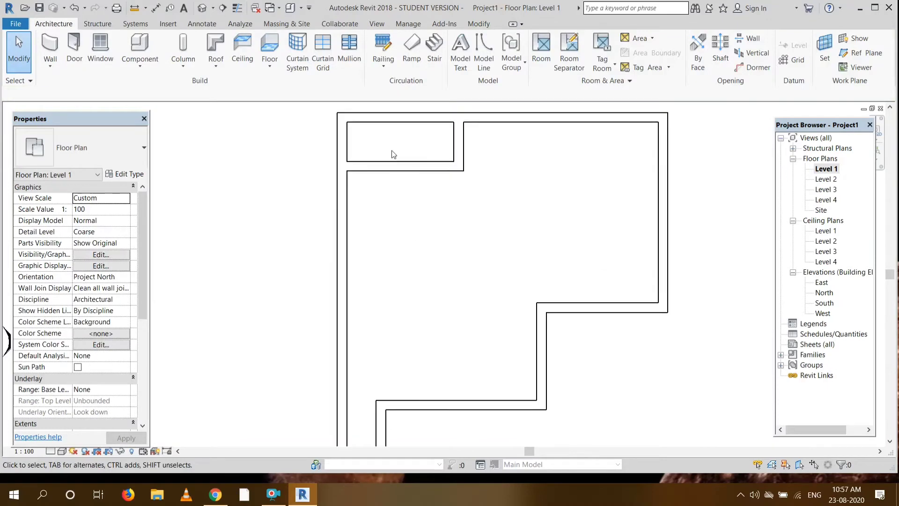
# Move the small room's vertical wall to 10' from the left outer wall
pyautogui.click(391, 118)
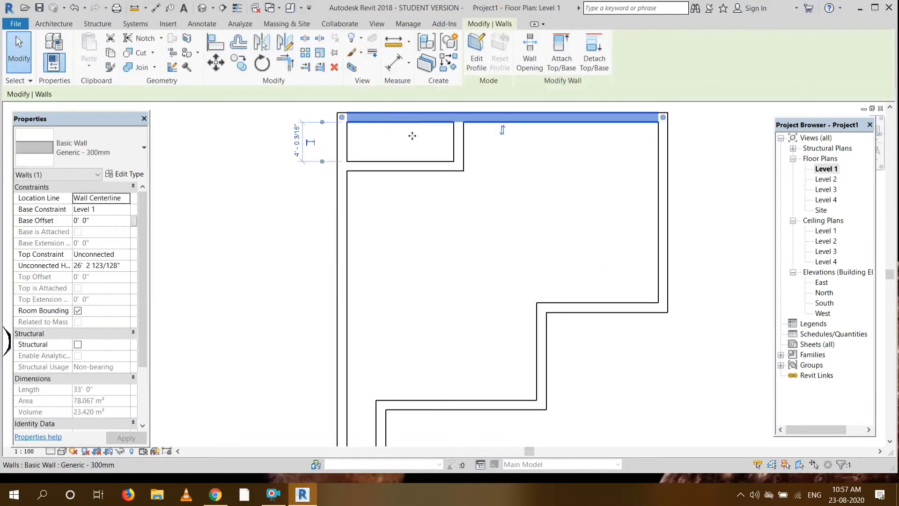
pyautogui.click(457, 139)
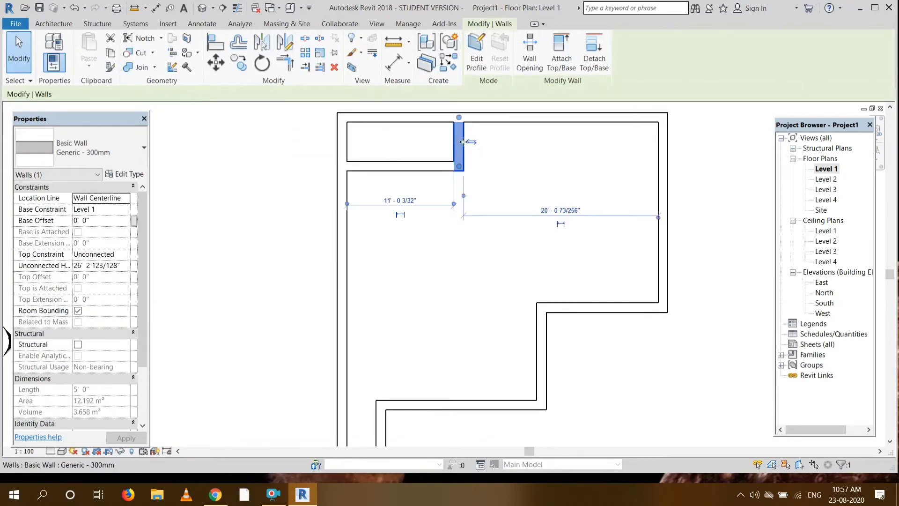
pyautogui.click(403, 205)
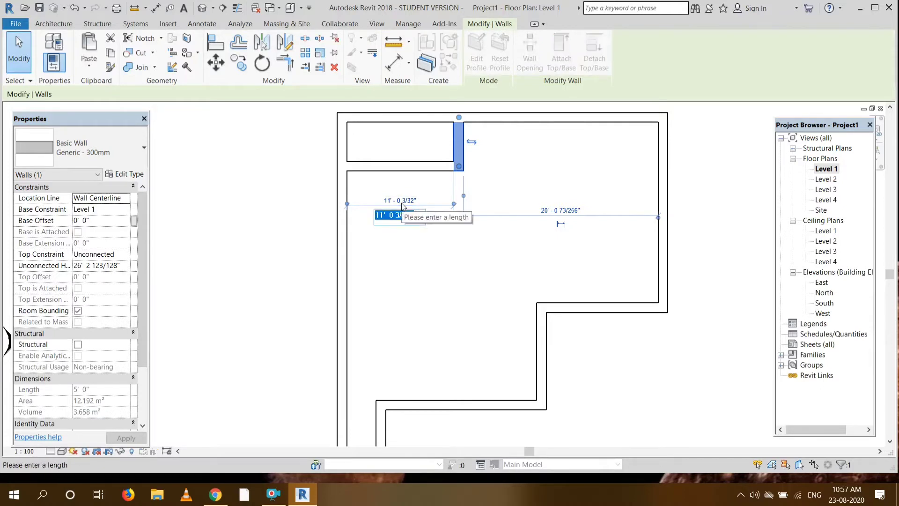
pyautogui.write('10')
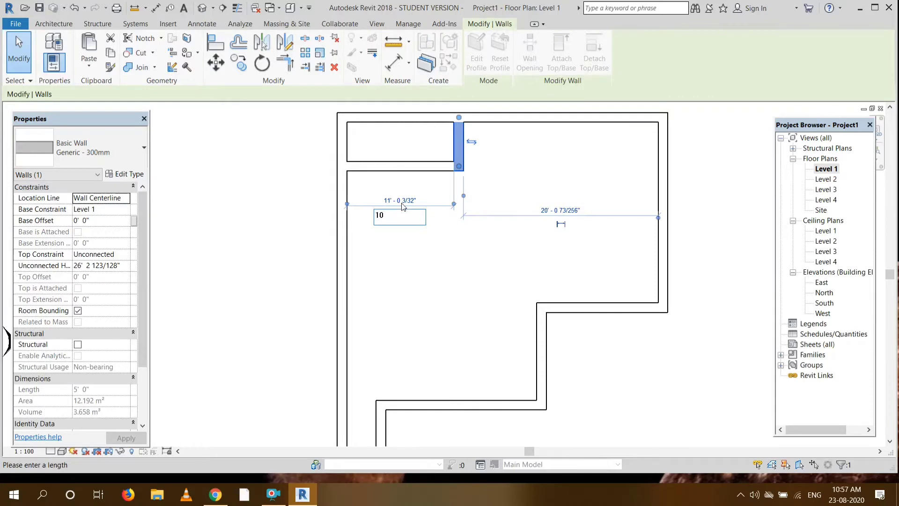
pyautogui.press('Return')
pyautogui.click(541, 165)
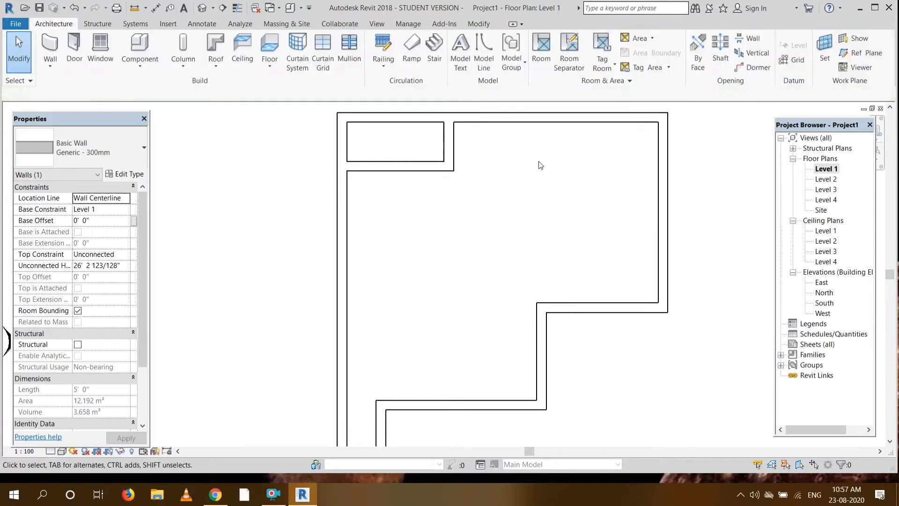
# Place the small room's lower wall 5' below the top wall
pyautogui.click(388, 168)
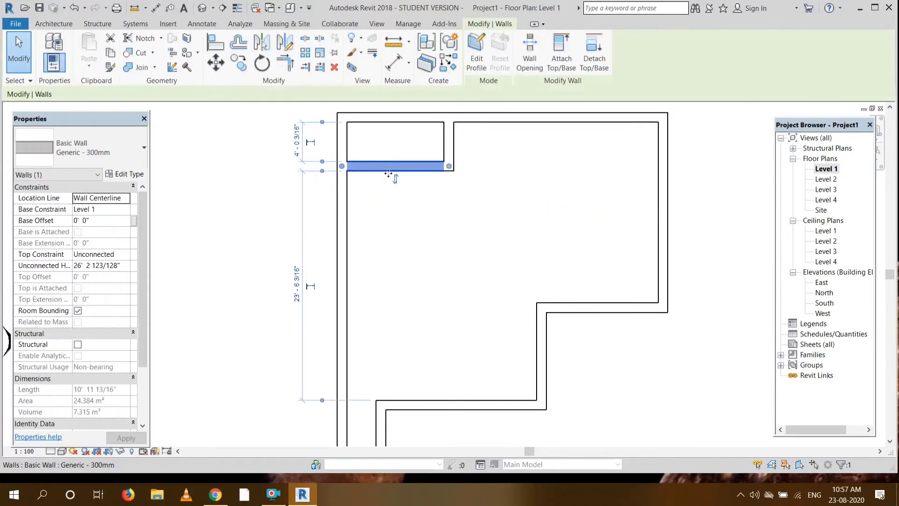
pyautogui.click(298, 144)
pyautogui.write("5'")
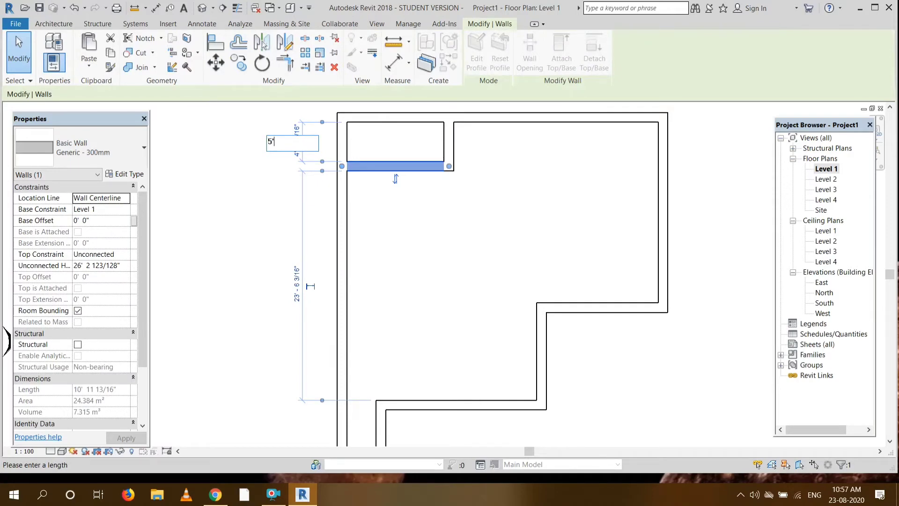
pyautogui.press('Return')
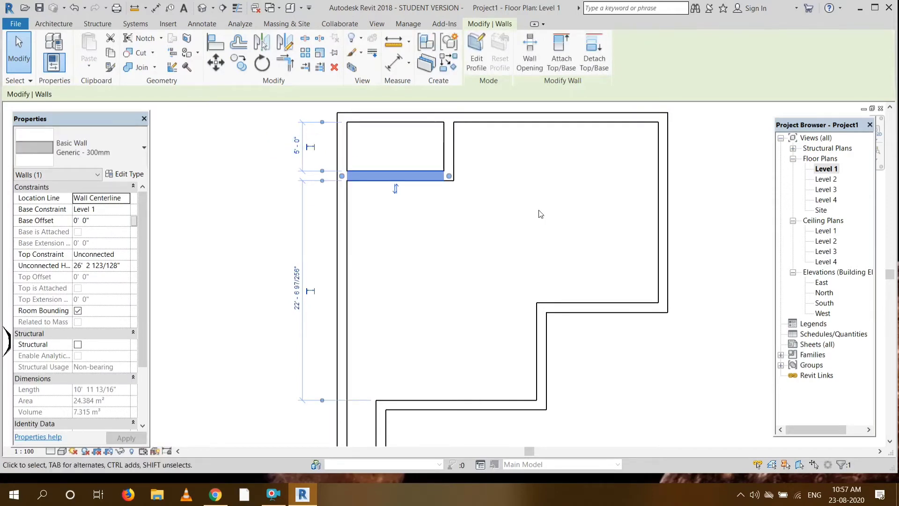
pyautogui.click(540, 214)
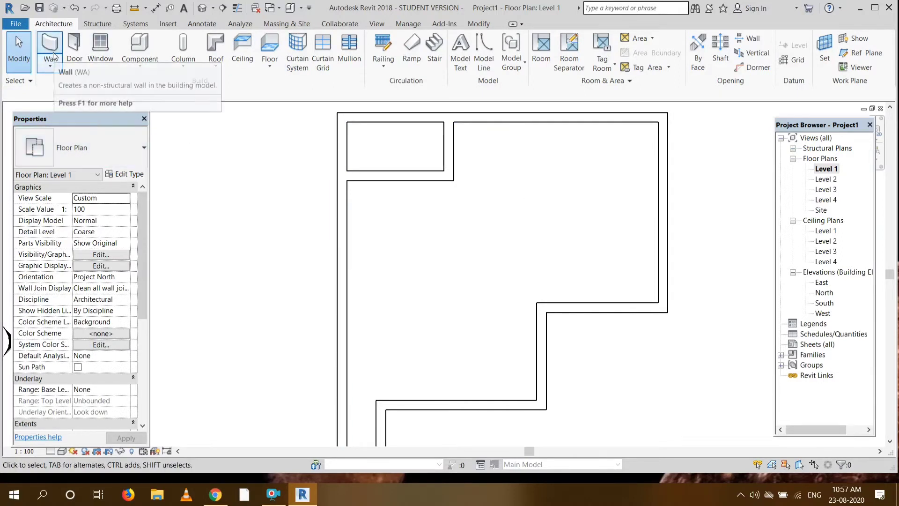
# Using WA, draw a 4' horizontal wall stub inward from the left outer wall
pyautogui.press('w')
pyautogui.press('a')
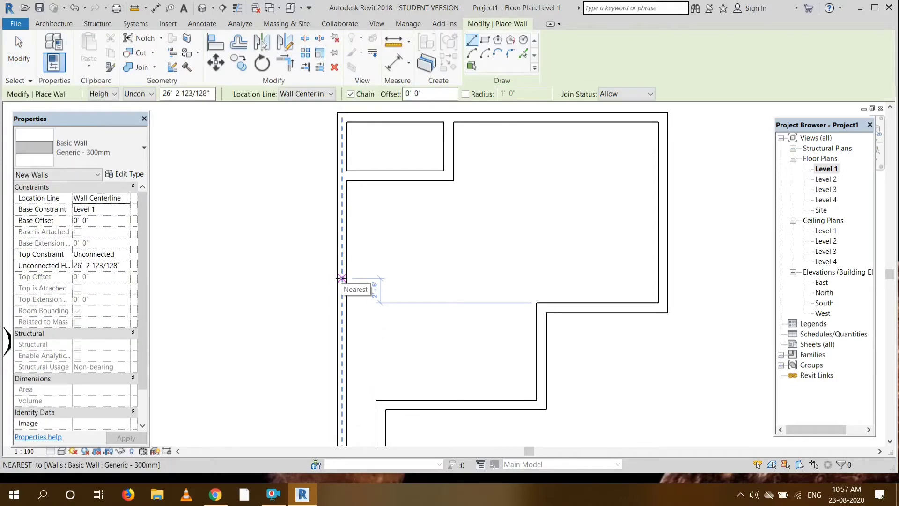
pyautogui.click(347, 181)
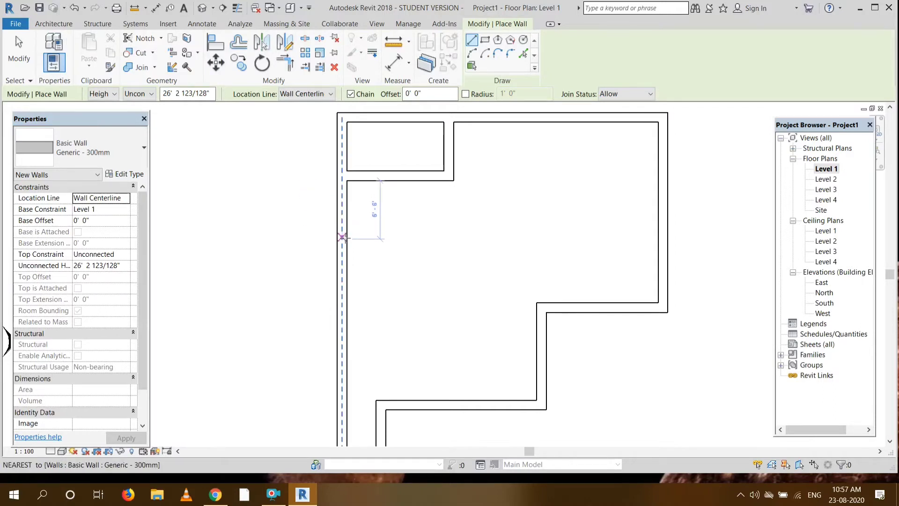
pyautogui.click(343, 238)
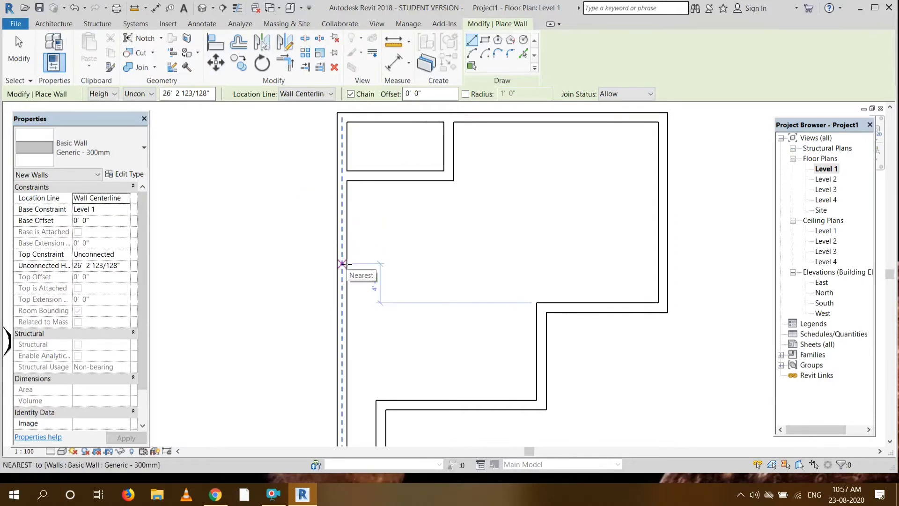
pyautogui.click(342, 264)
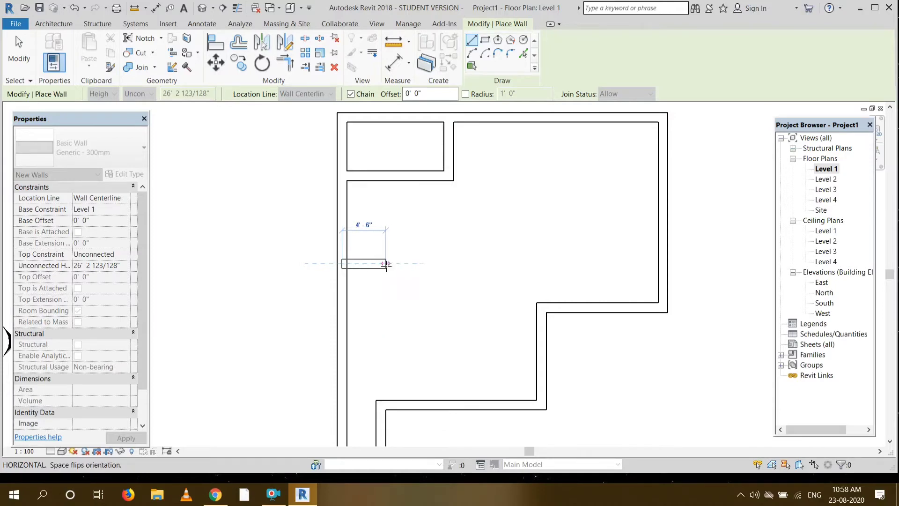
pyautogui.click(382, 264)
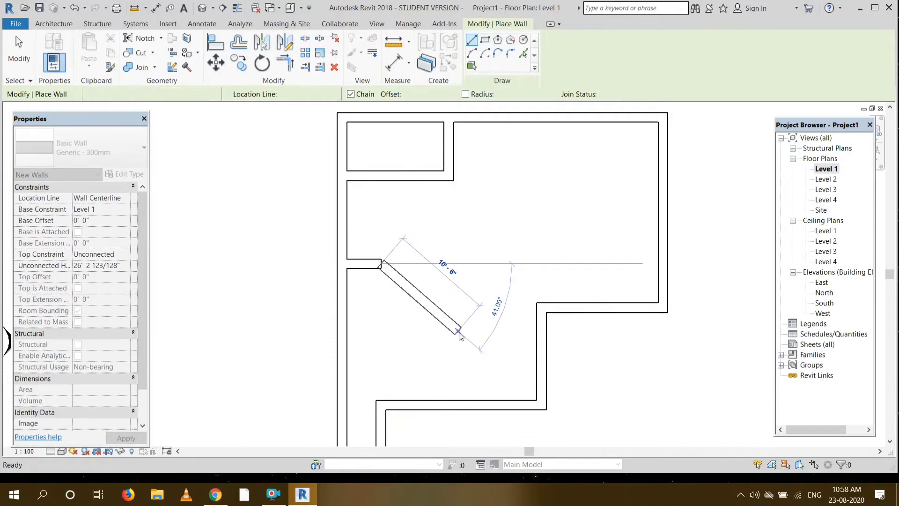
pyautogui.press('Escape')
pyautogui.press('Escape')
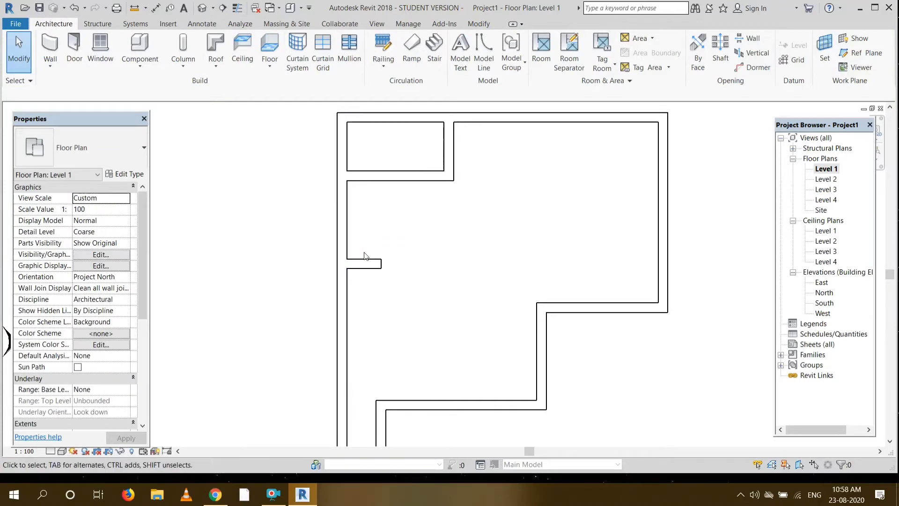
# Set the wall stub's distance from the small room's lower wall to 9'-0"
pyautogui.click(366, 263)
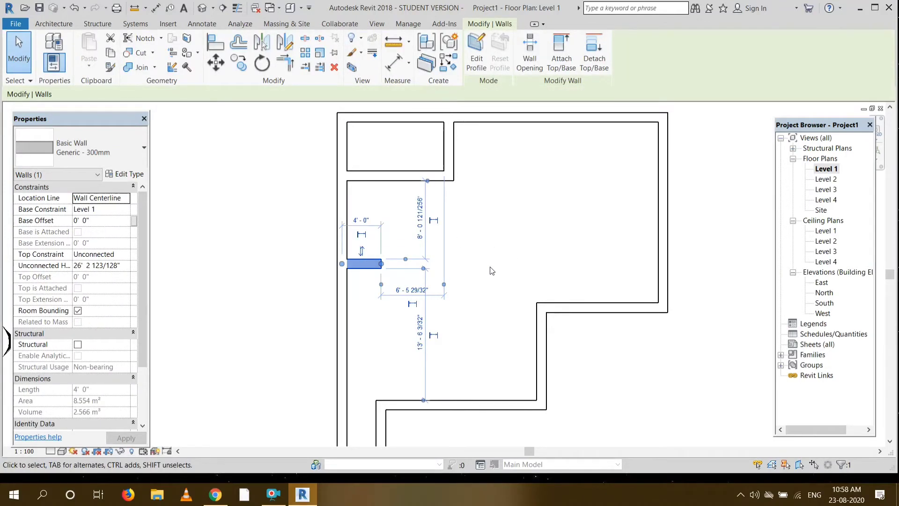
pyautogui.click(422, 227)
pyautogui.press('BackSpace')
pyautogui.write('9')
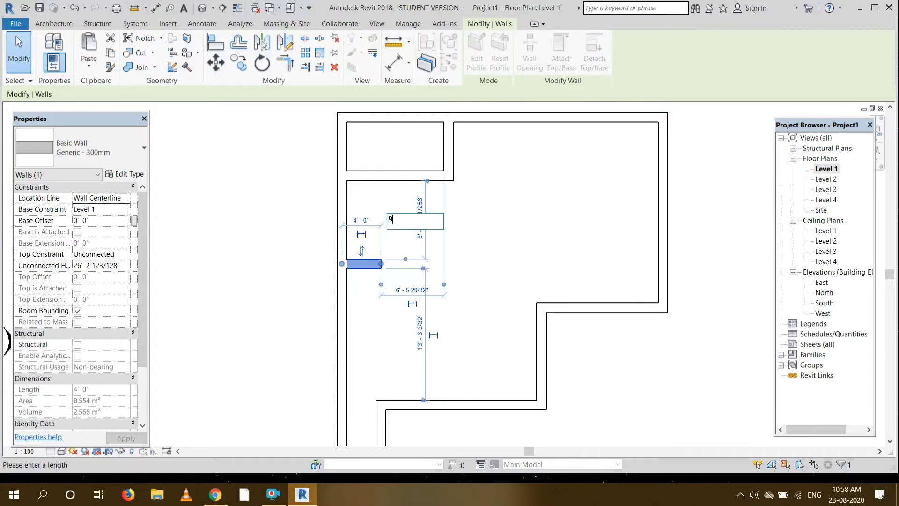
pyautogui.press('Return')
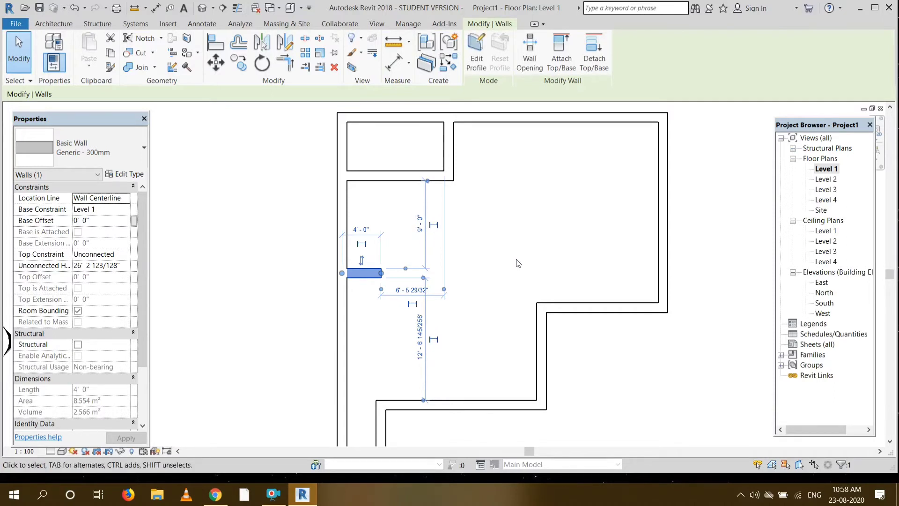
pyautogui.press('Escape')
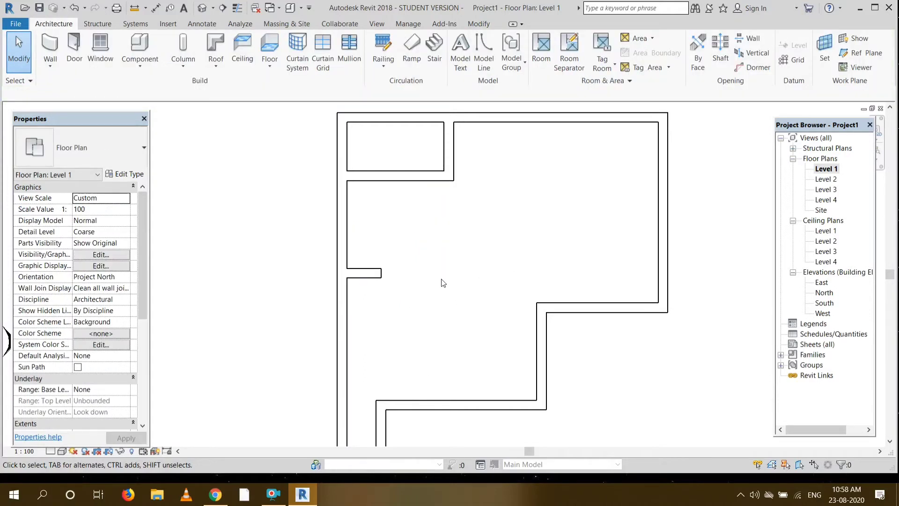
# Draw a vertical interior wall from the lower step wall up toward the stub
pyautogui.click(50, 47)
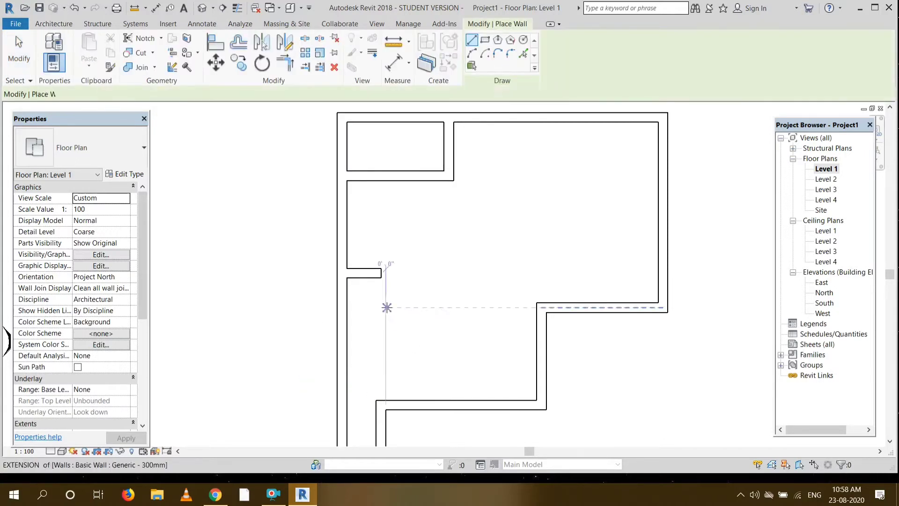
pyautogui.click(381, 404)
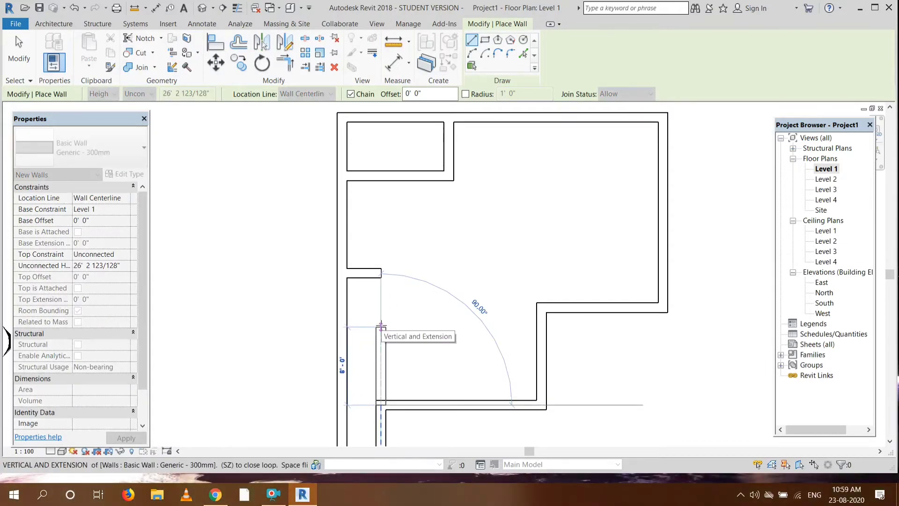
pyautogui.click(381, 326)
pyautogui.press('Escape')
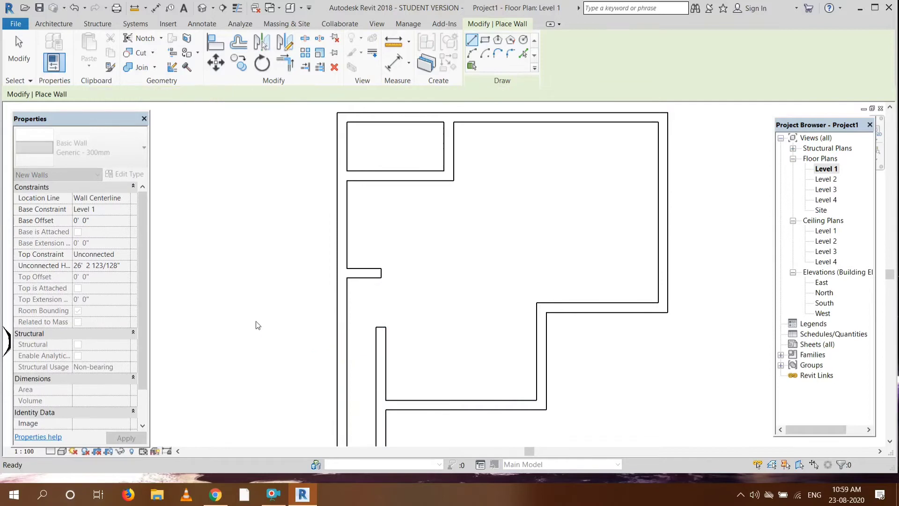
pyautogui.press('Escape')
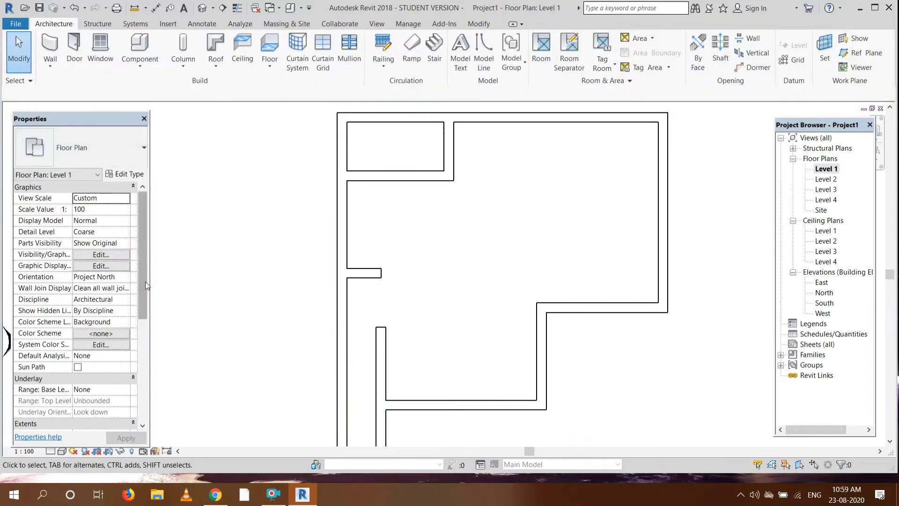
# Set the lower-left vertical interior wall's distance from the left outer wall to 4' 0"
pyautogui.scroll(-2, 154, 291)
pyautogui.scroll(3, 330, 373)
pyautogui.scroll(1, 331, 372)
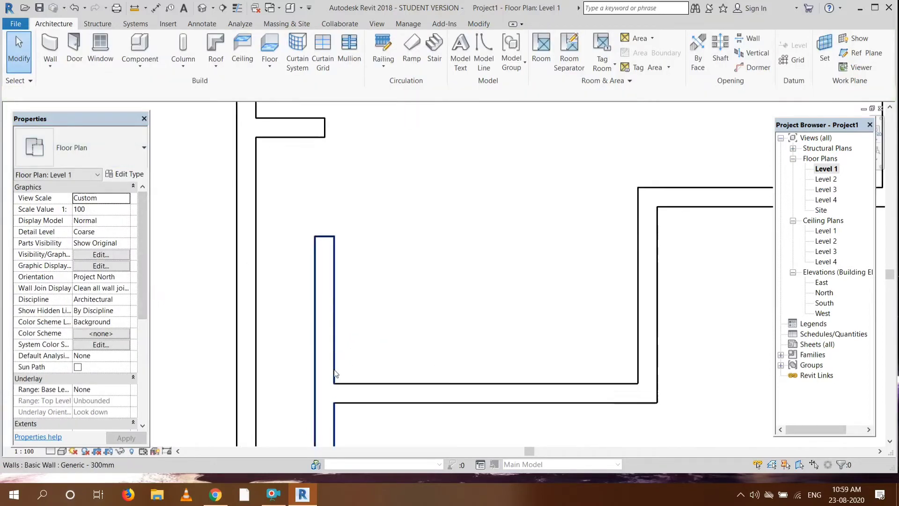
pyautogui.scroll(-1, 331, 373)
pyautogui.scroll(-1, 330, 370)
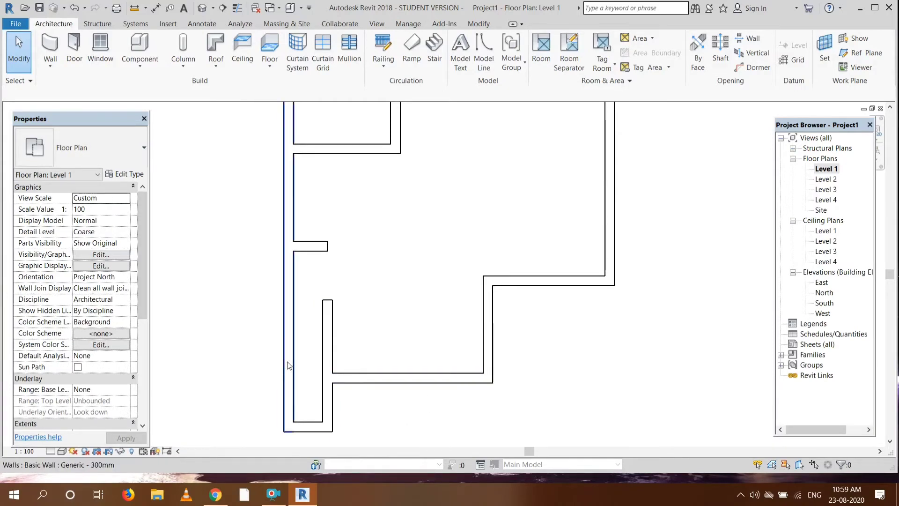
pyautogui.click(316, 429)
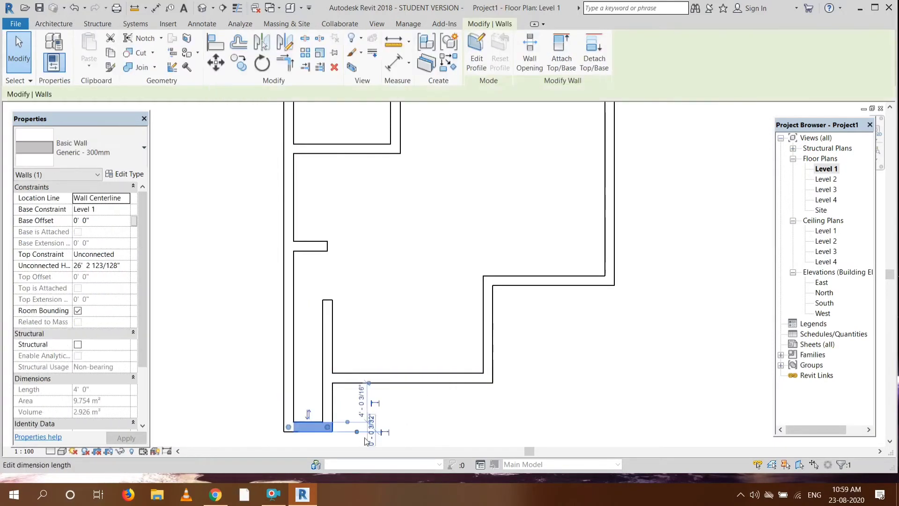
pyautogui.click(324, 398)
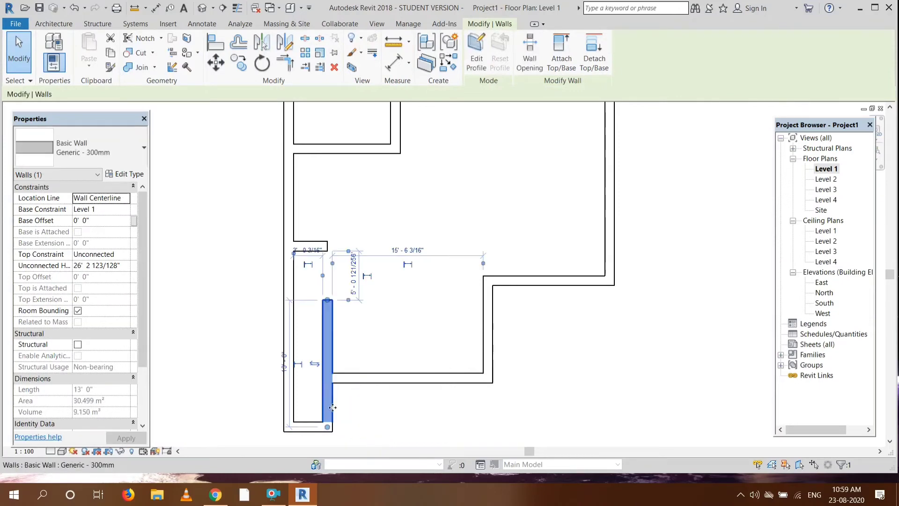
pyautogui.click(309, 251)
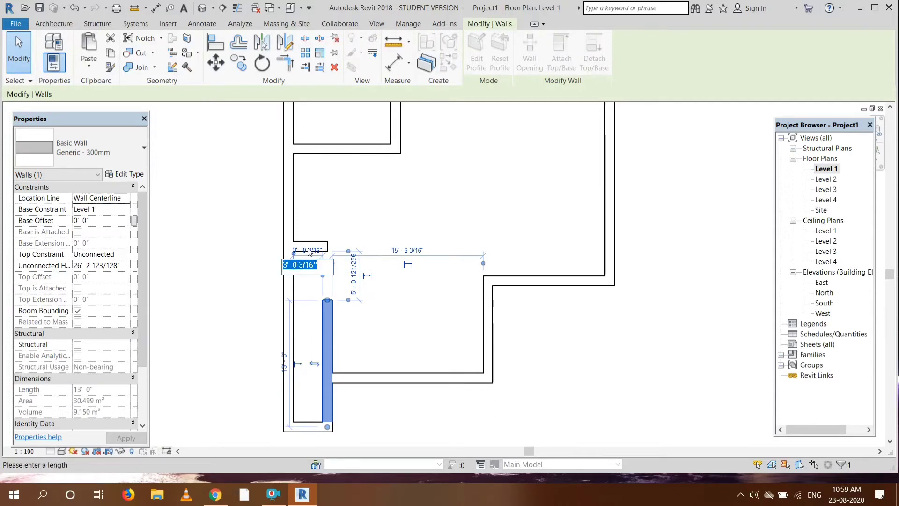
pyautogui.press('BackSpace')
pyautogui.write("4' 0")
pyautogui.press('Return')
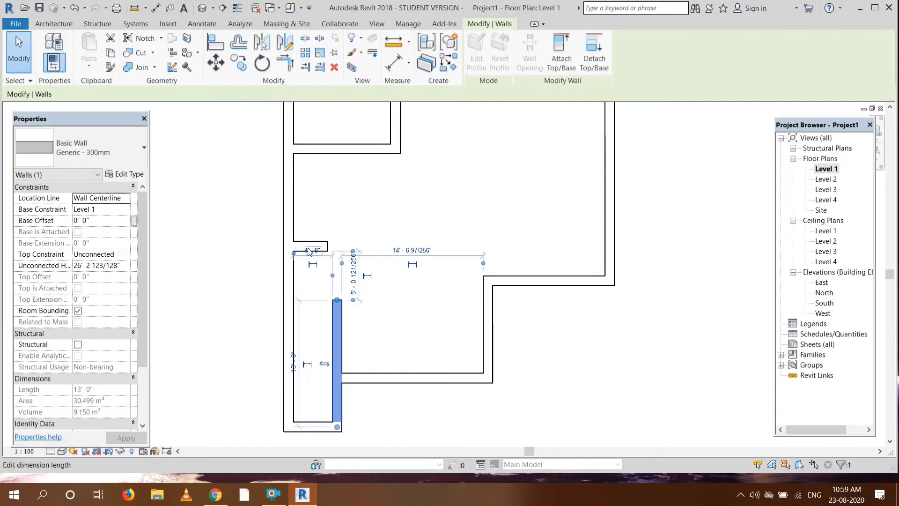
pyautogui.click(606, 420)
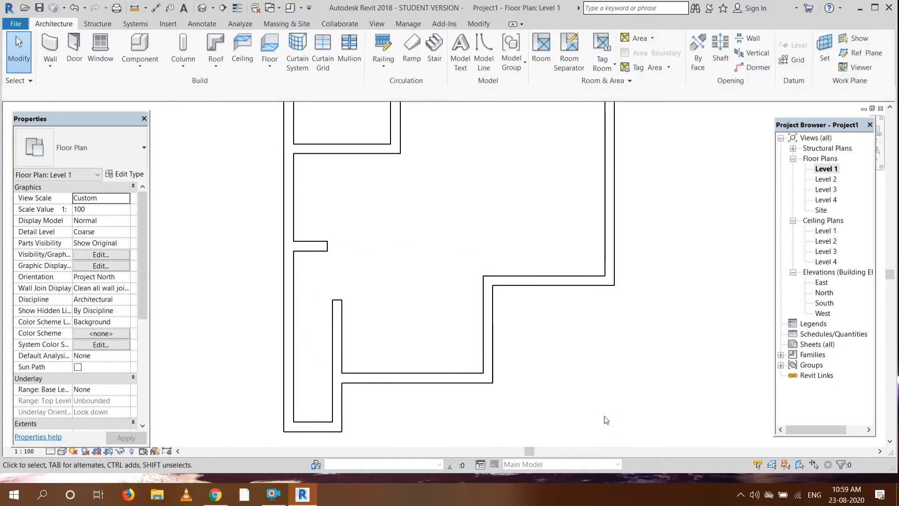
pyautogui.scroll(-2, 583, 411)
pyautogui.scroll(1, 571, 402)
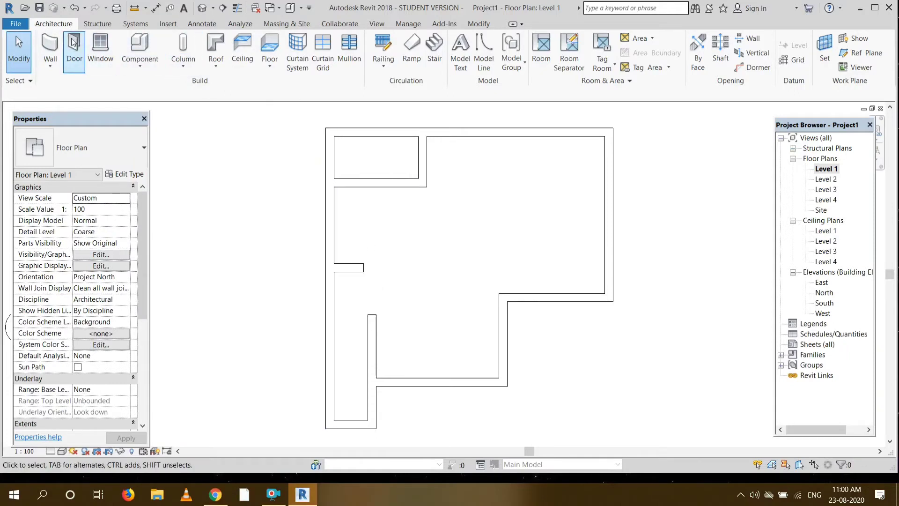
# Draw a vertical wall about 11' down from the upper-left room's corner
pyautogui.click(52, 46)
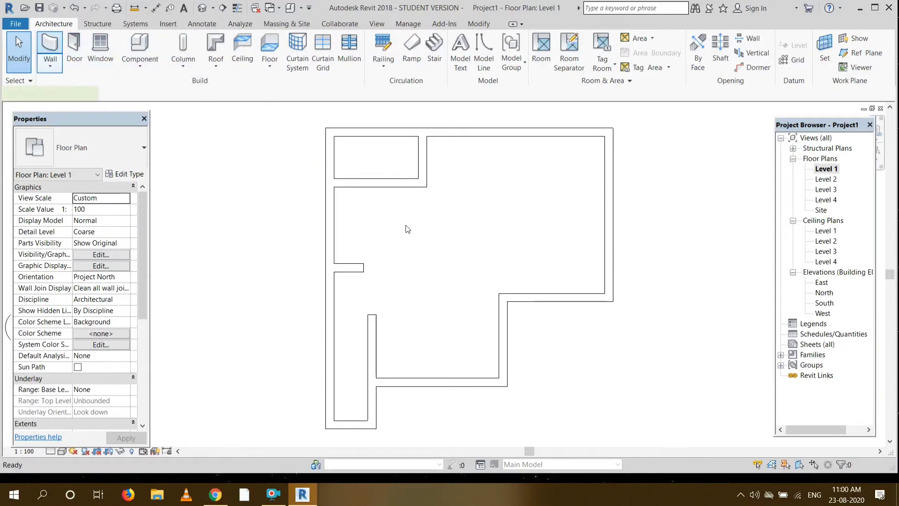
pyautogui.click(423, 183)
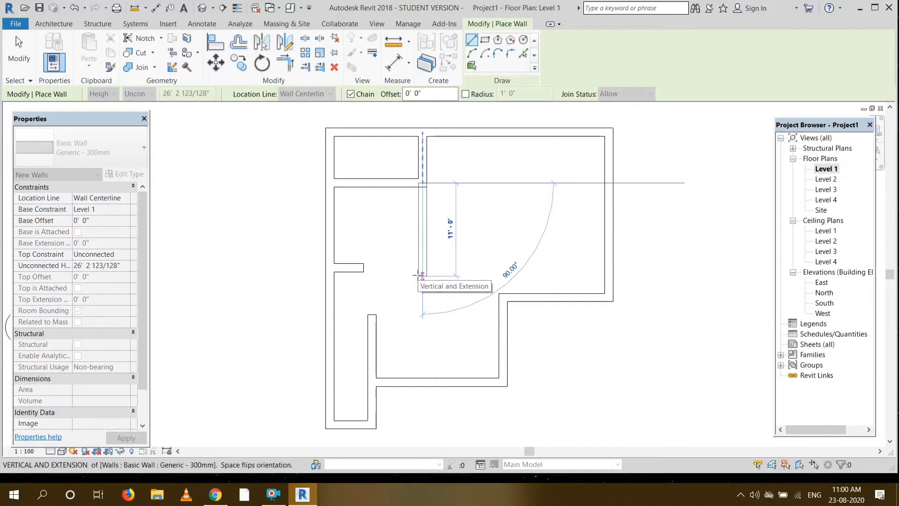
pyautogui.click(423, 274)
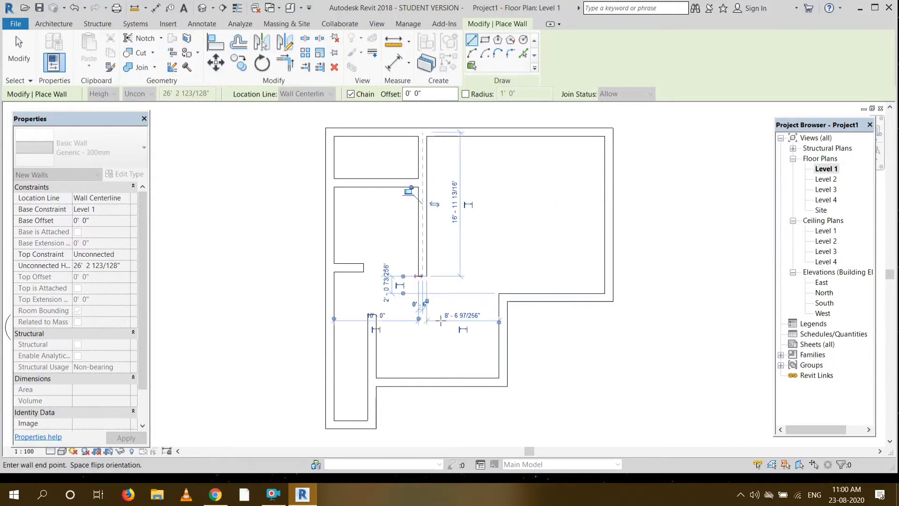
pyautogui.press('Escape')
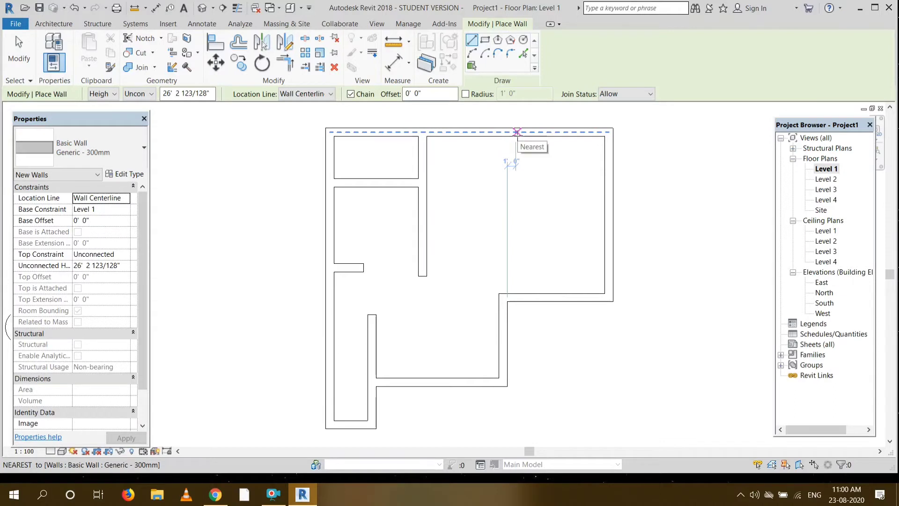
# Draw a vertical wall from the top wall and a horizontal wall to the right outer wall
pyautogui.click(517, 132)
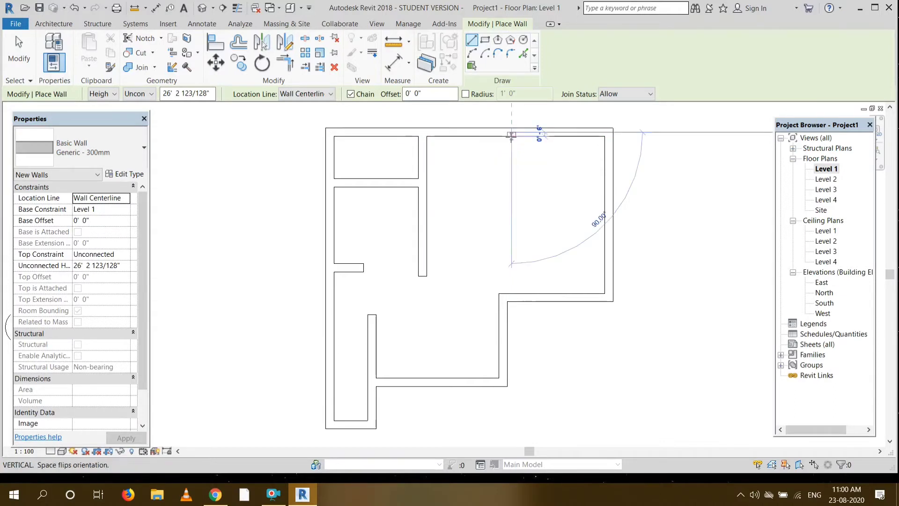
pyautogui.click(512, 230)
pyautogui.click(609, 229)
pyautogui.press('Escape')
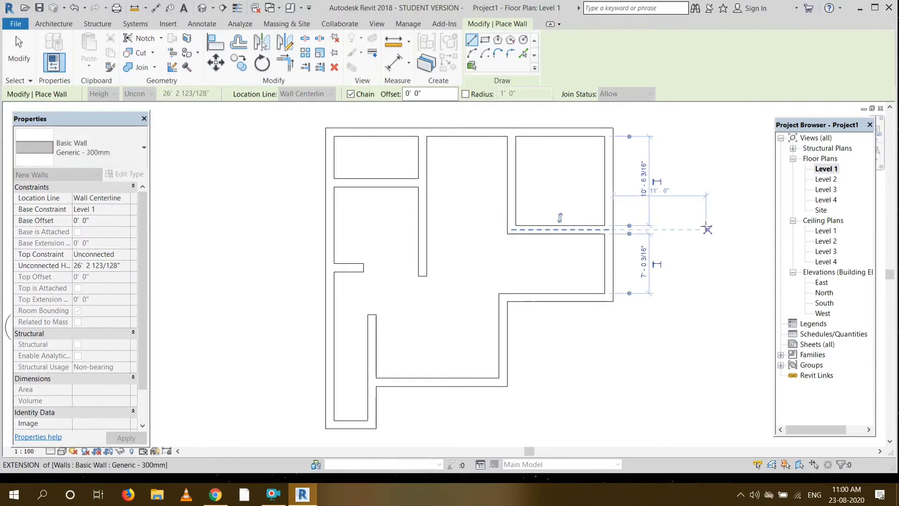
pyautogui.press('Escape')
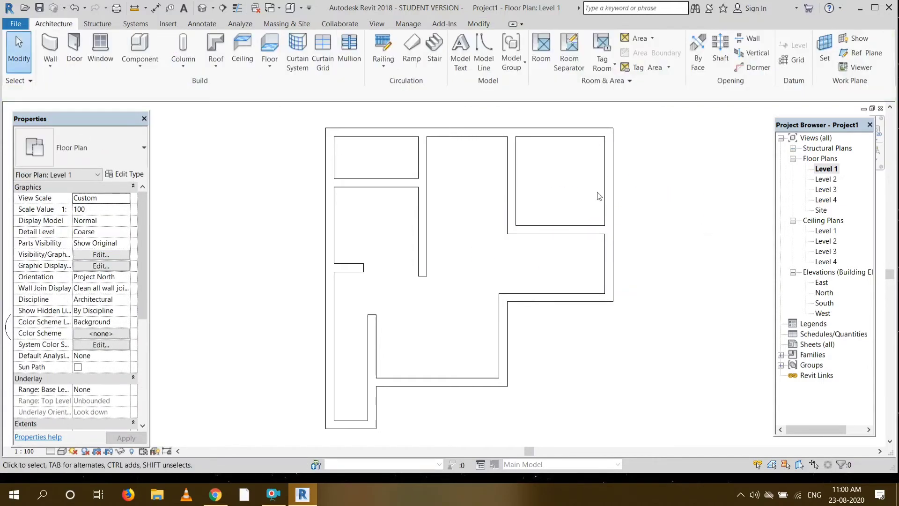
# Set the top-right room's vertical wall 11' 0" from the right outer wall
pyautogui.click(515, 186)
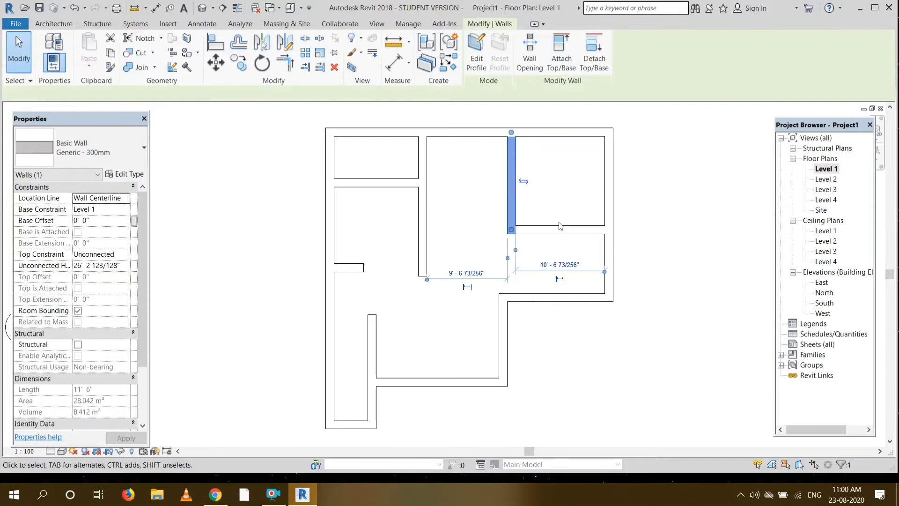
pyautogui.click(568, 264)
pyautogui.press('BackSpace')
pyautogui.write("11'")
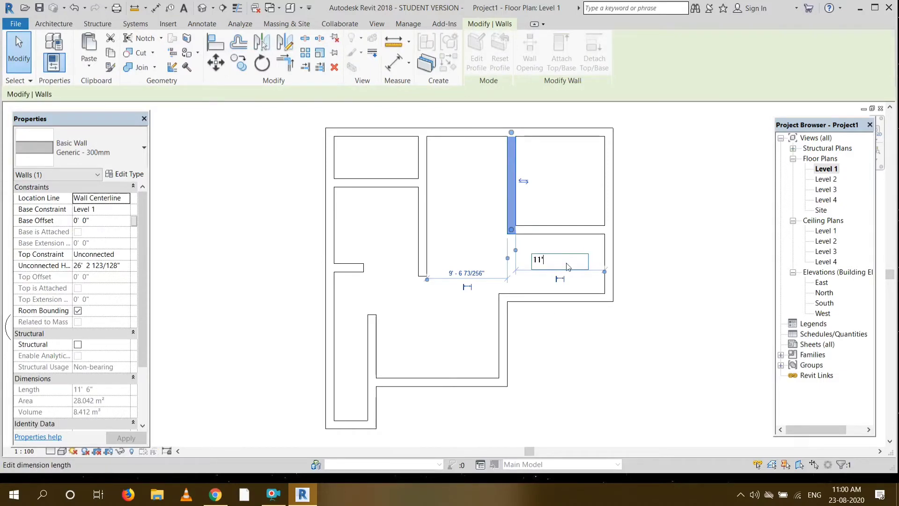
pyautogui.press('Return')
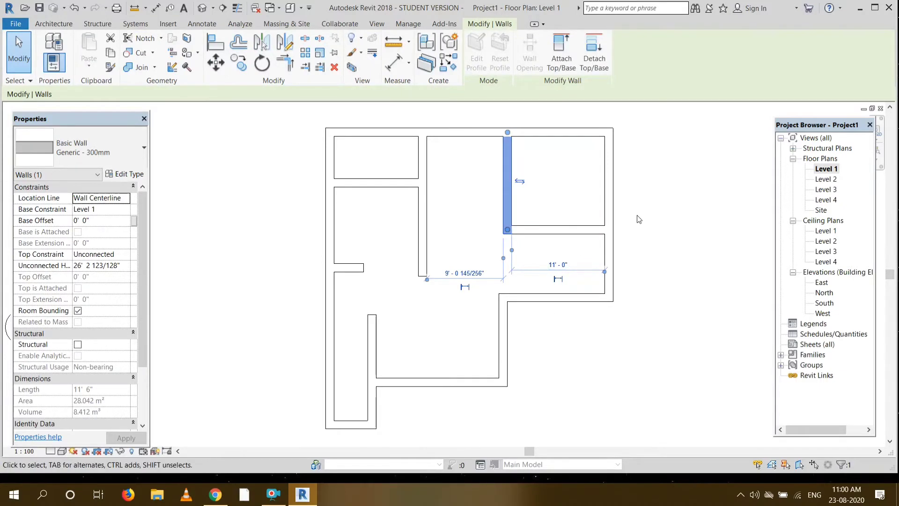
pyautogui.click(655, 210)
# Move the room's horizontal wall to 11' below the top outer wall
pyautogui.click(578, 229)
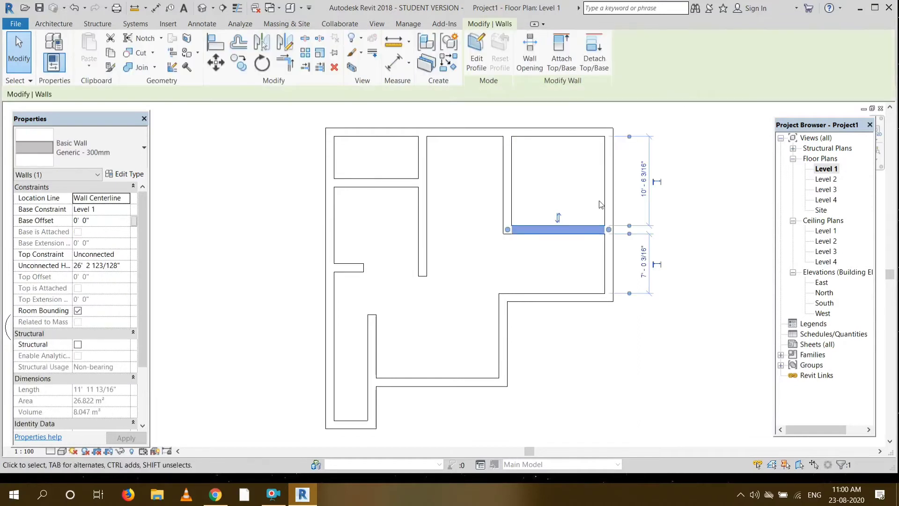
pyautogui.click(645, 192)
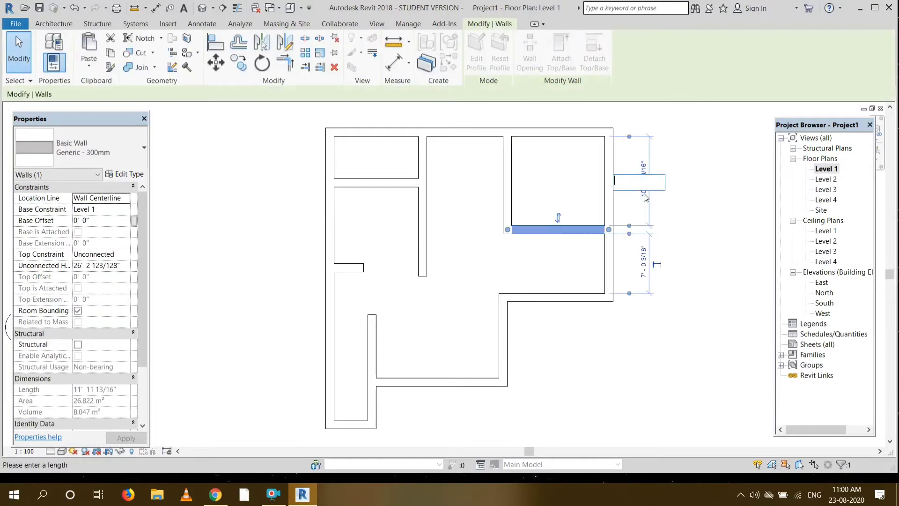
pyautogui.write('11')
pyautogui.press('Return')
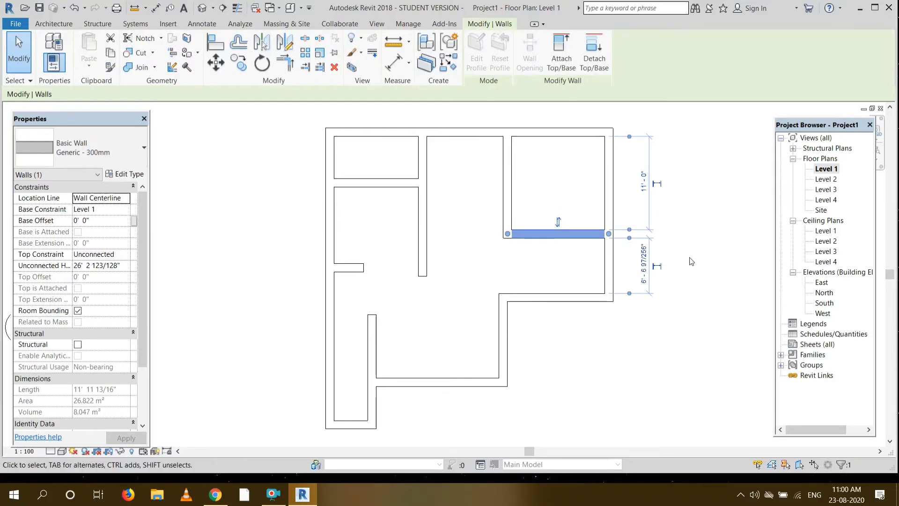
pyautogui.press('Escape')
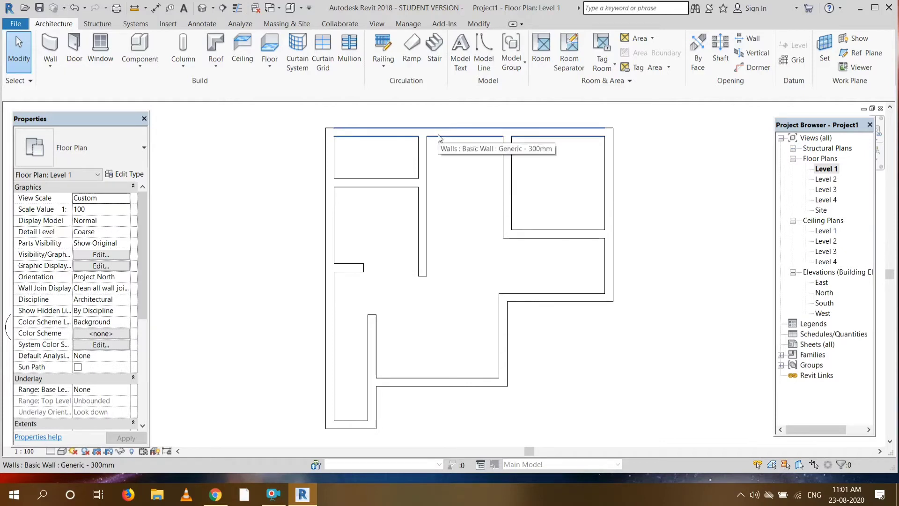
# Draw a vertical wall down from the top outer wall and a short wall across to the room
pyautogui.click(48, 66)
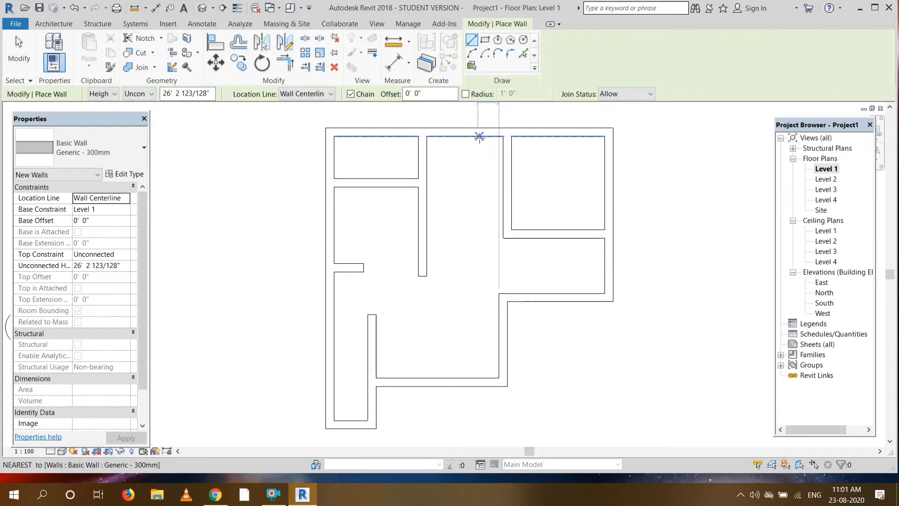
pyautogui.scroll(-1, 473, 137)
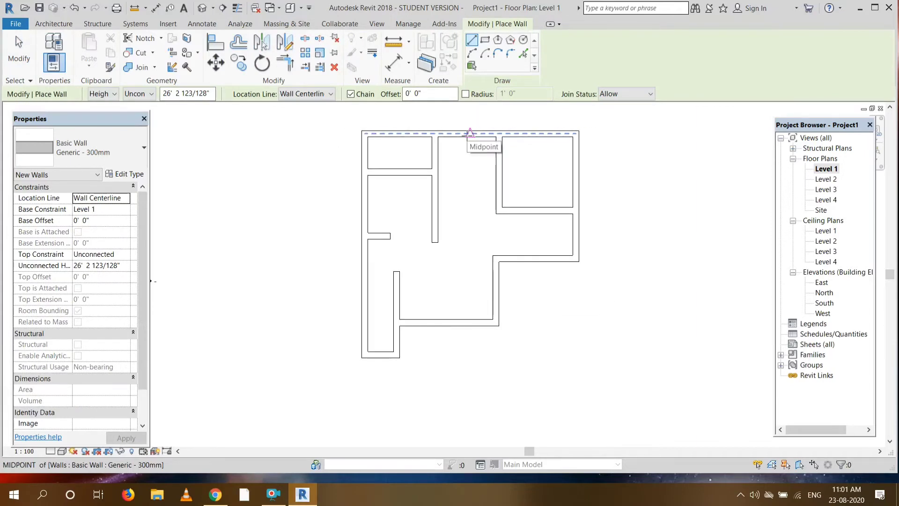
pyautogui.click(470, 133)
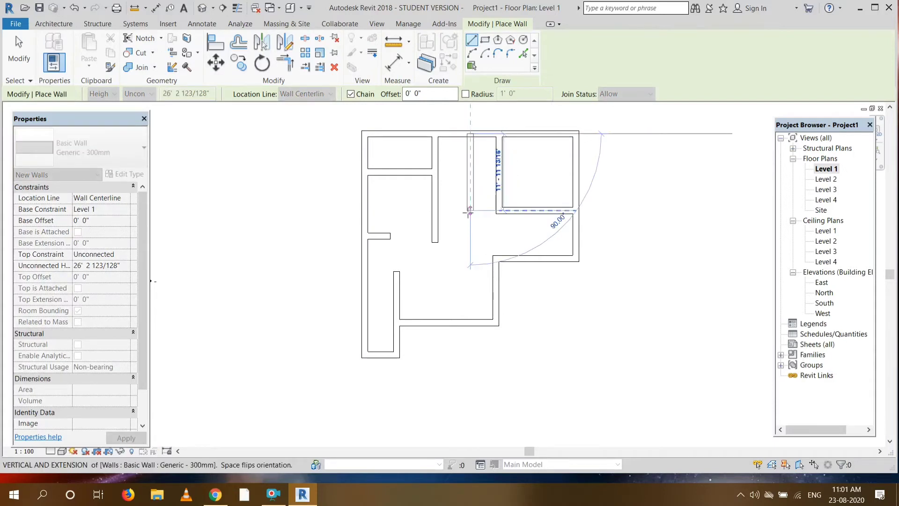
pyautogui.click(470, 211)
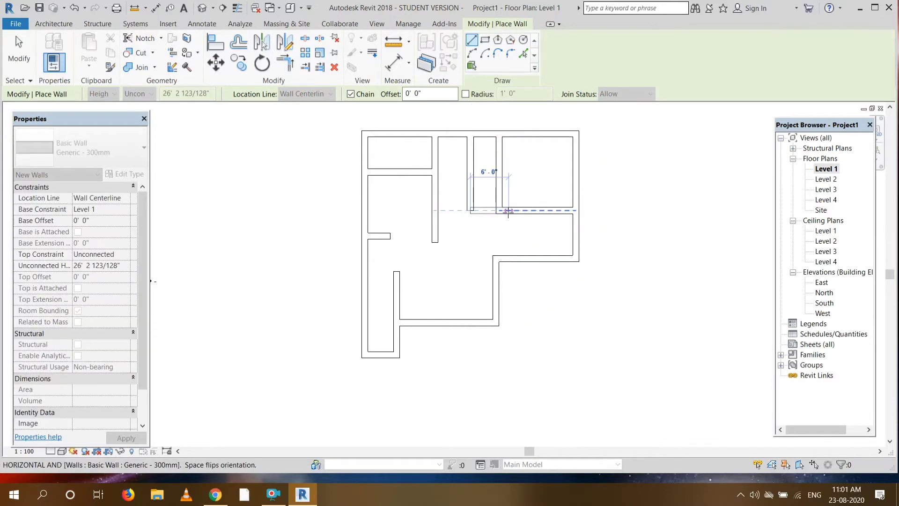
pyautogui.click(512, 210)
pyautogui.press('Escape')
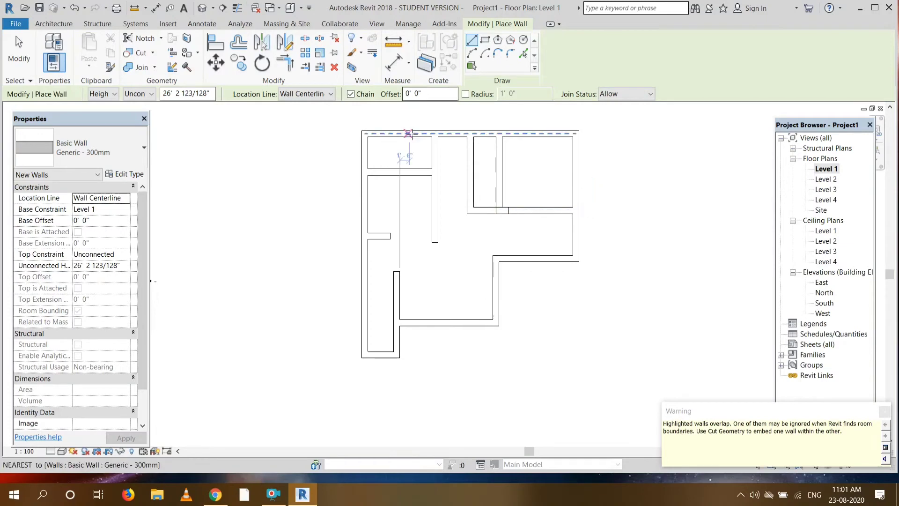
pyautogui.press('Escape')
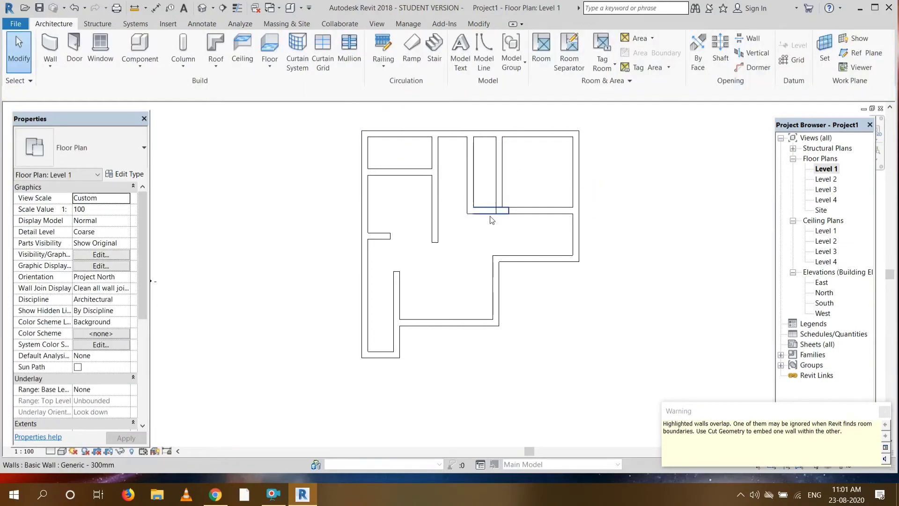
# Stretch the short connecting wall across to the right outer wall
pyautogui.click(499, 201)
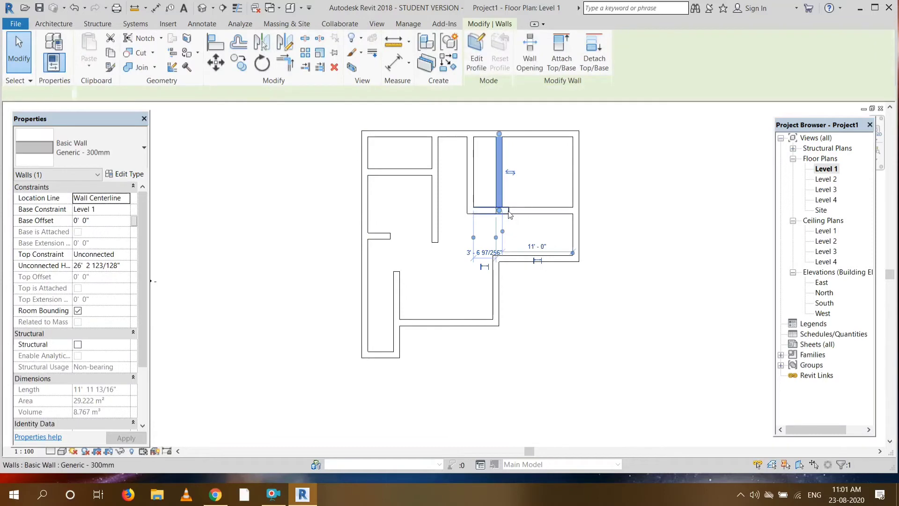
pyautogui.click(508, 213)
pyautogui.moveTo(508, 212); pyautogui.dragTo(575, 211)
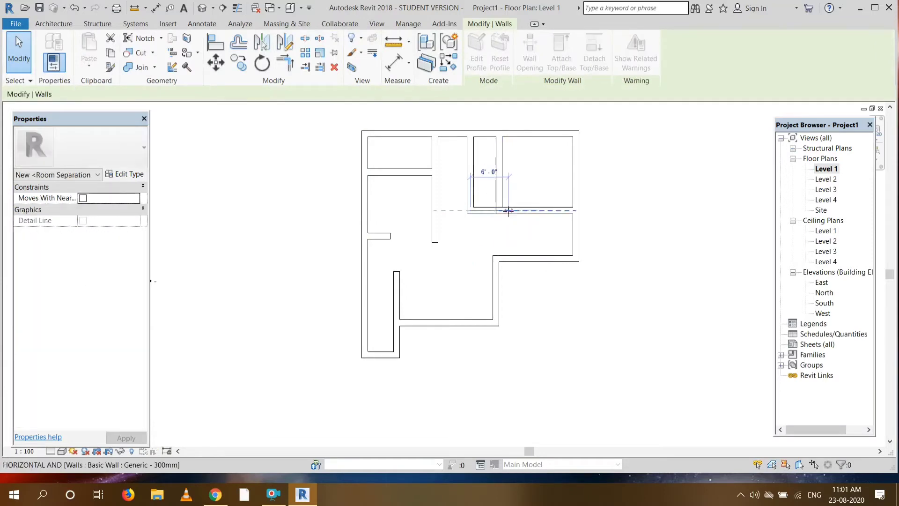
pyautogui.click(635, 326)
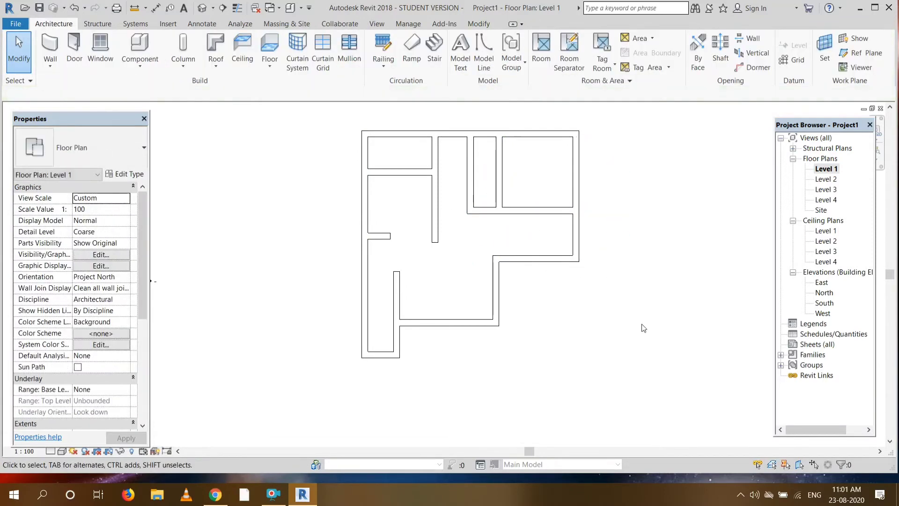
# Set the new vertical interior wall 5' 0" from its neighbouring wall
pyautogui.click(485, 137)
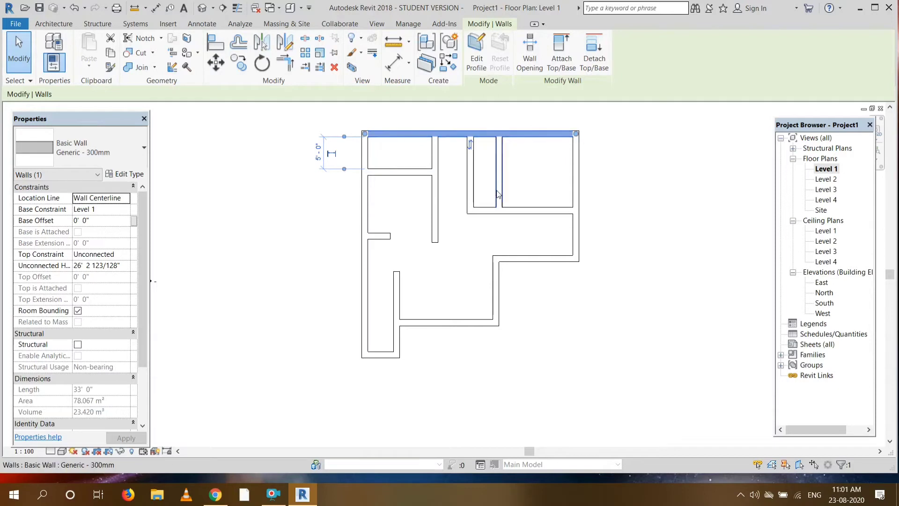
pyautogui.click(473, 184)
pyautogui.click(489, 246)
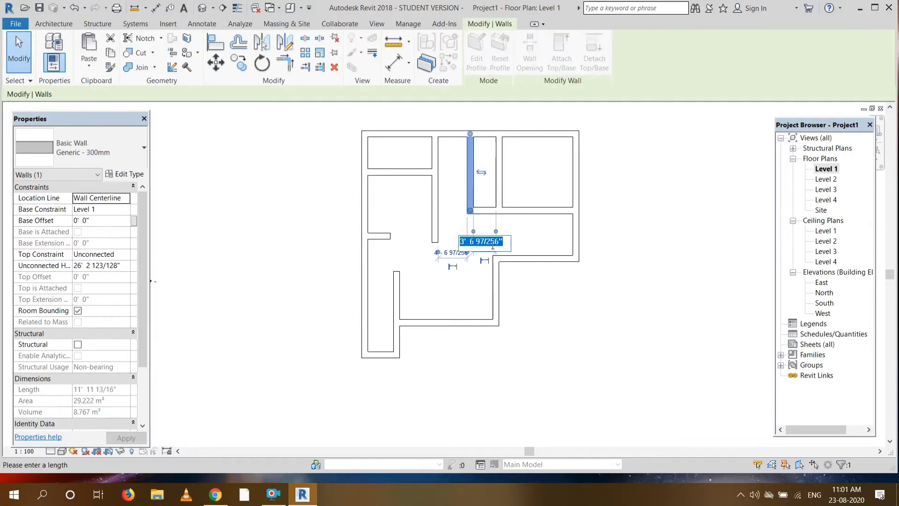
pyautogui.press('BackSpace')
pyautogui.write("5' - 0")
pyautogui.press('Return')
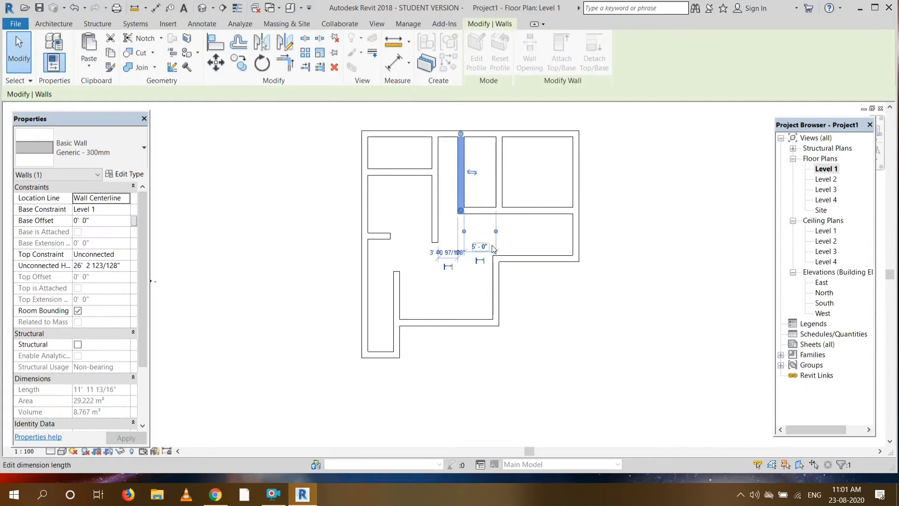
pyautogui.click(648, 170)
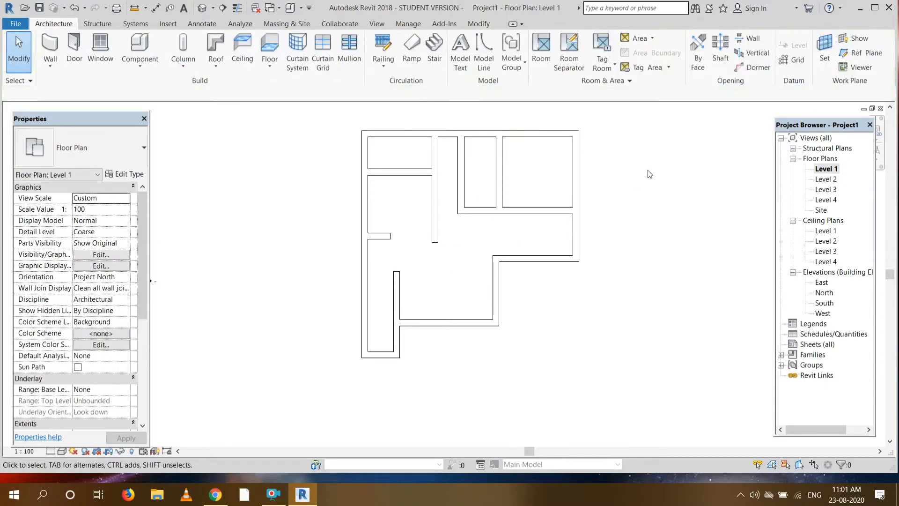
# Recheck the top and horizontal walls and confirm the 5' 0" wall spacing
pyautogui.click(472, 134)
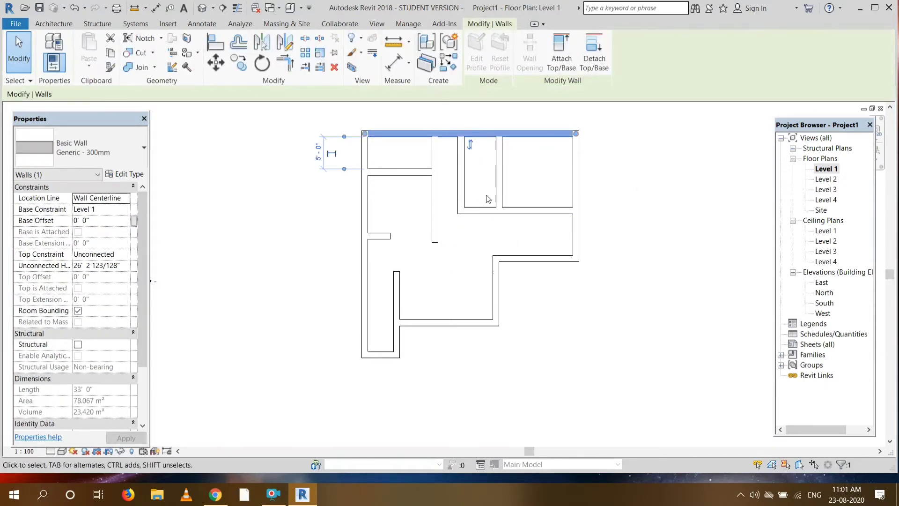
pyautogui.click(483, 211)
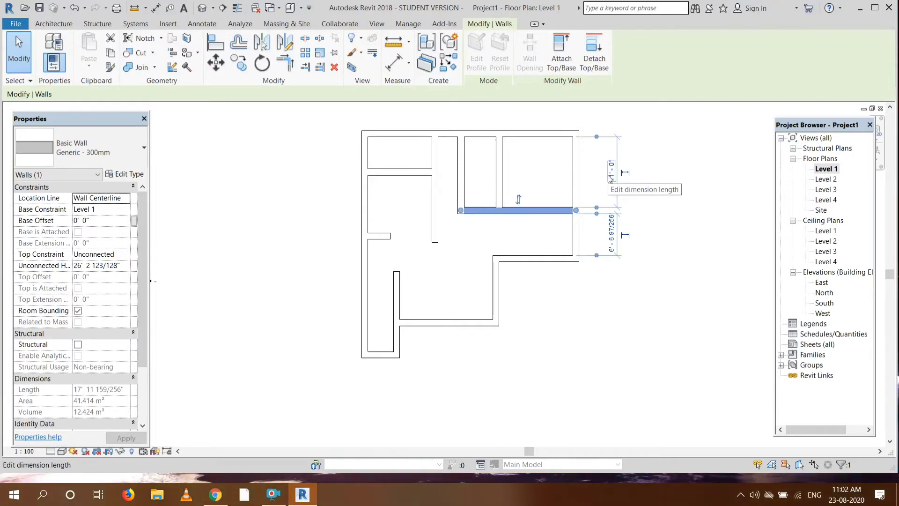
pyautogui.click(694, 172)
pyautogui.click(488, 134)
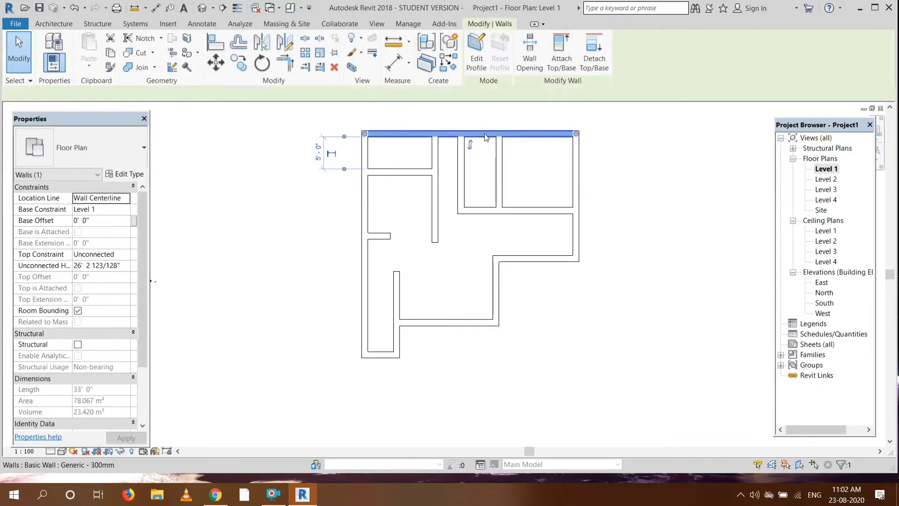
pyautogui.click(461, 192)
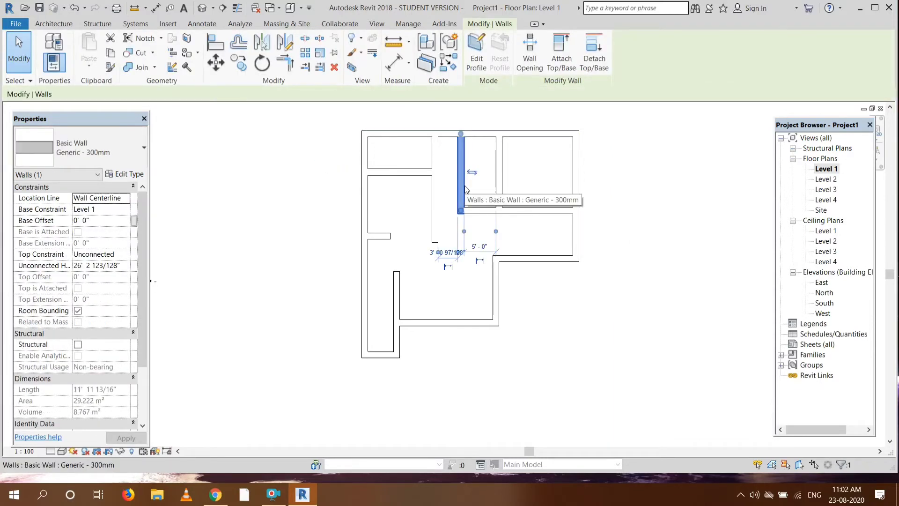
pyautogui.click(482, 247)
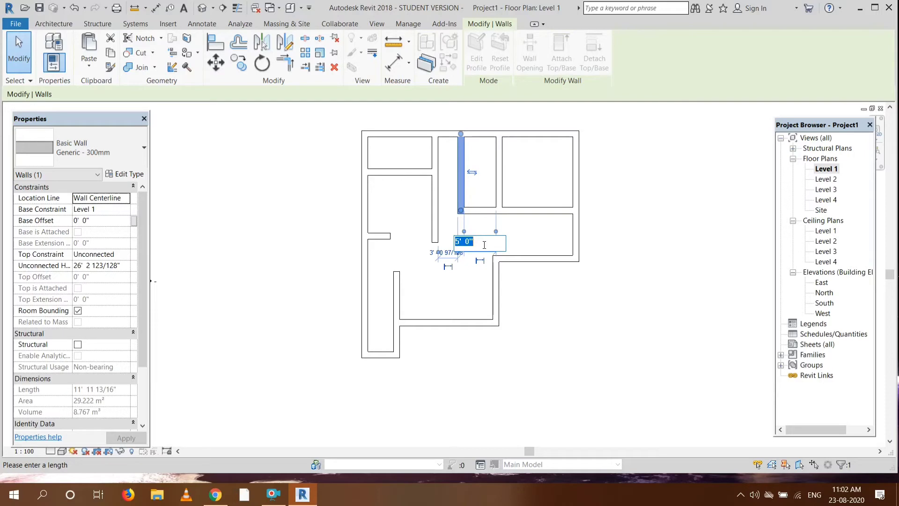
pyautogui.press('Return')
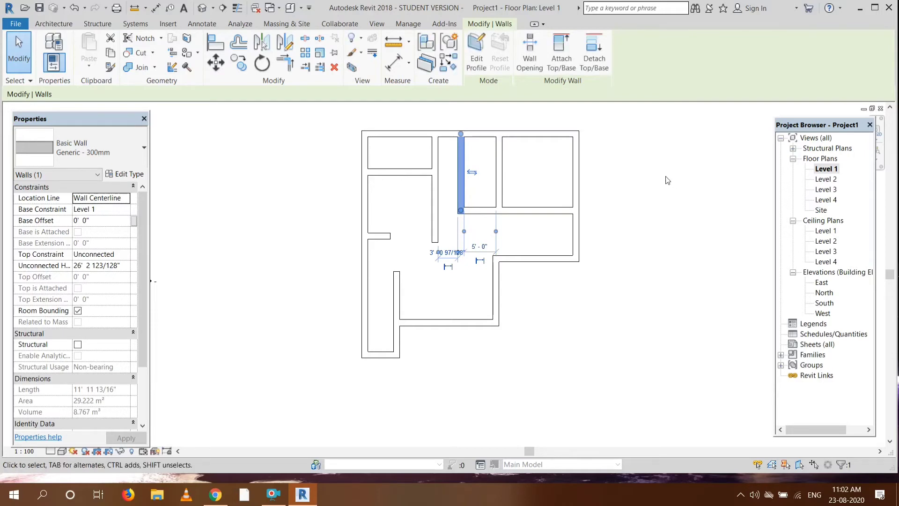
pyautogui.press('Escape')
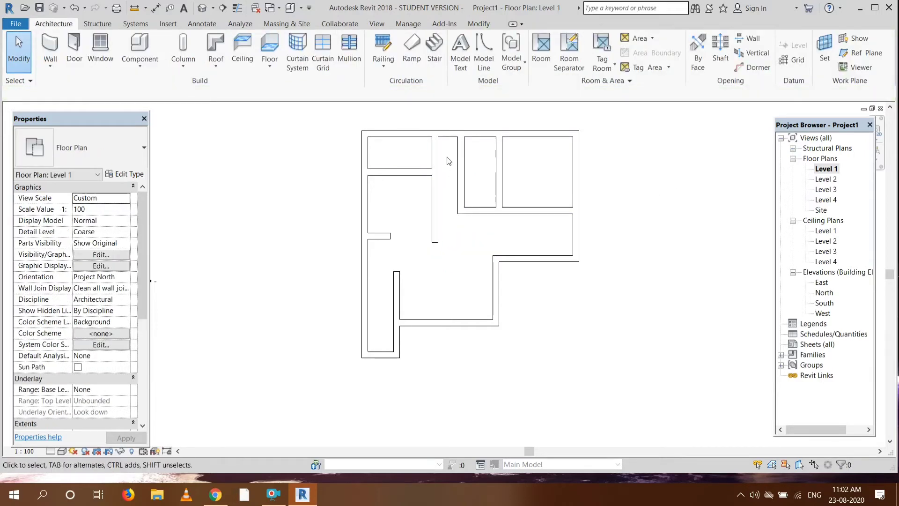
pyautogui.scroll(1, 446, 170)
pyautogui.scroll(1, 441, 163)
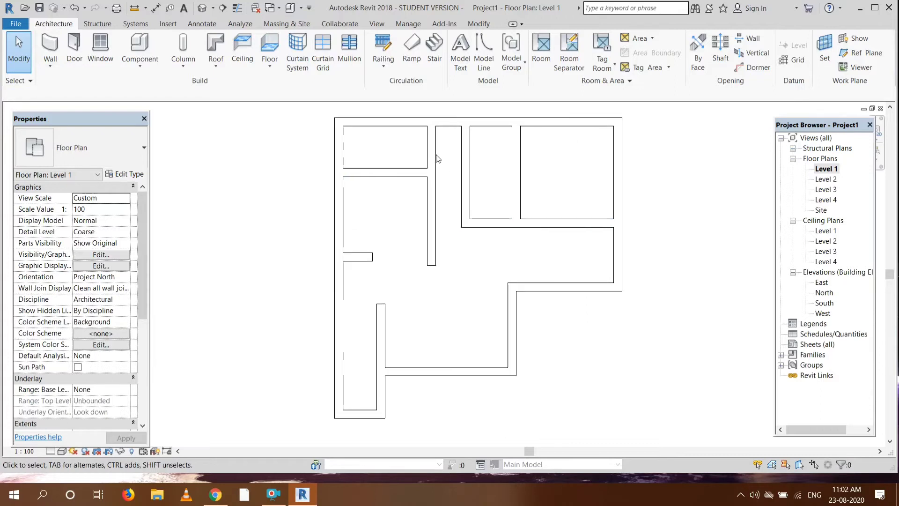
pyautogui.click(443, 123)
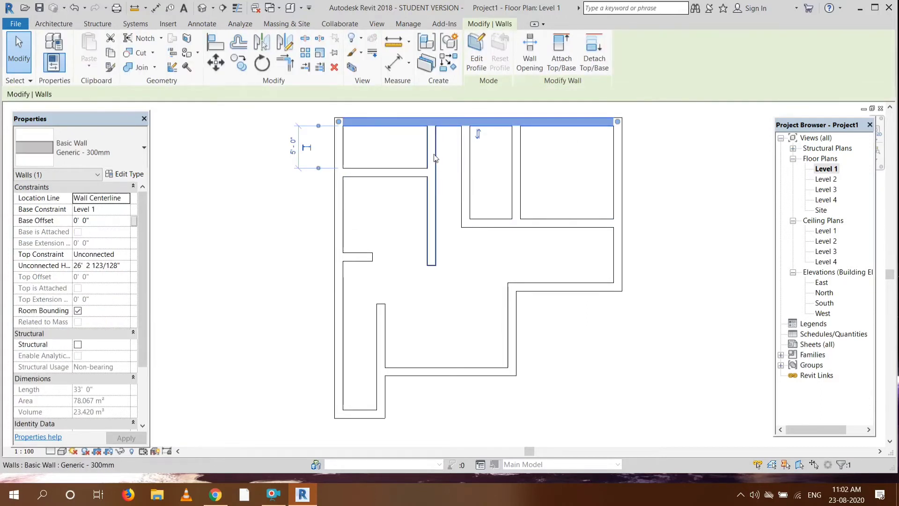
pyautogui.click(431, 220)
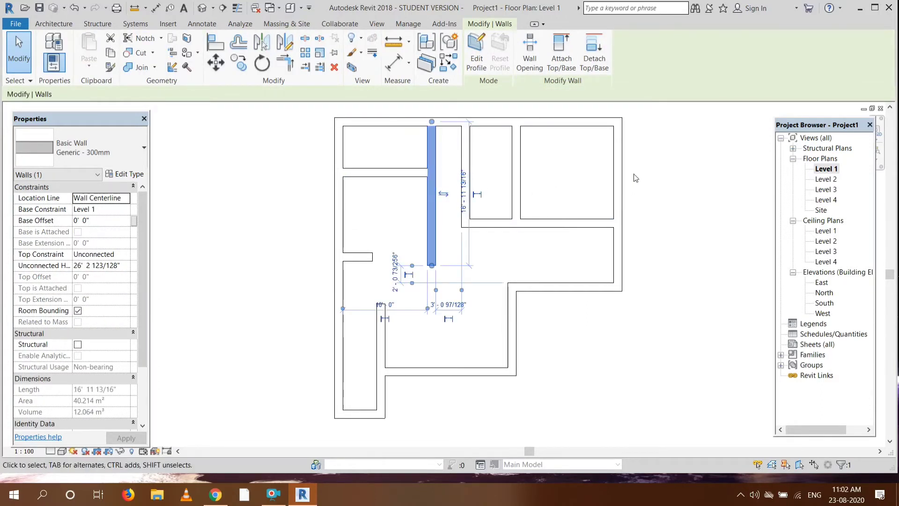
pyautogui.click(679, 191)
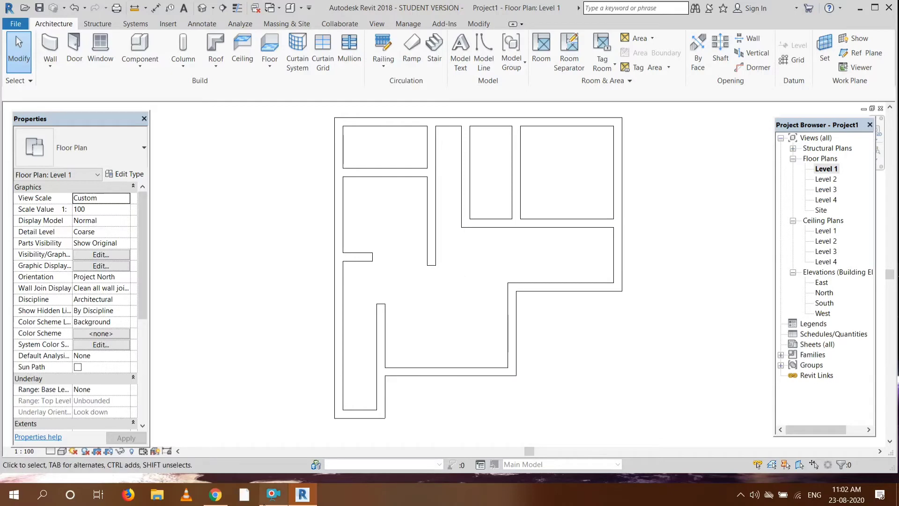
pyautogui.click(273, 494)
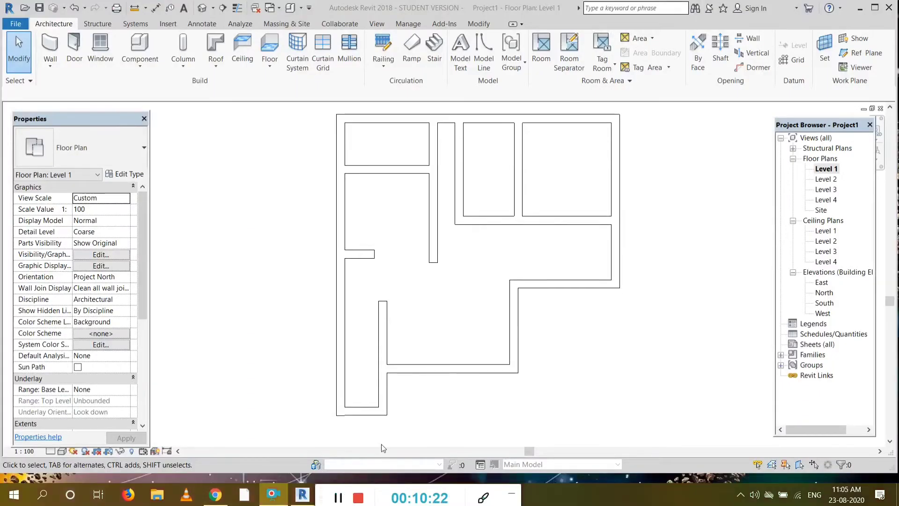
# Delete the corridor's vertical wall and stretch the top-left room's lower wall to the next vertical wall
pyautogui.click(438, 165)
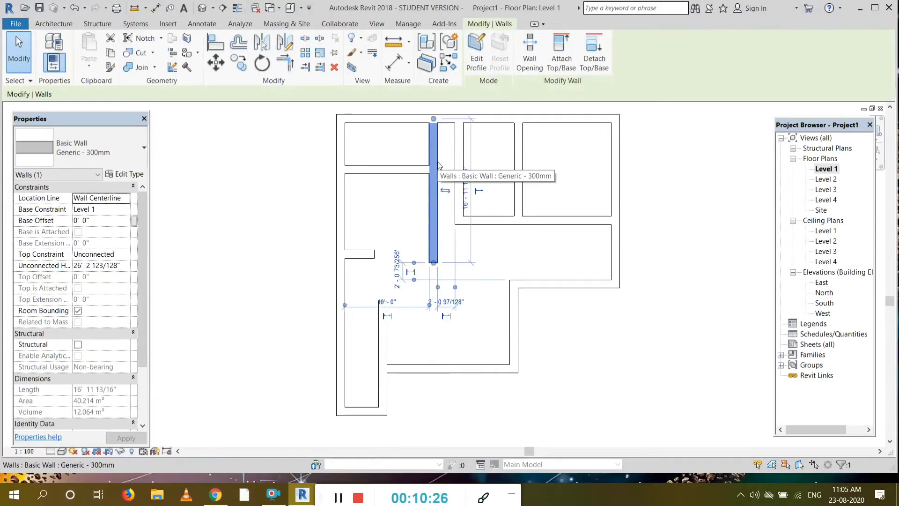
pyautogui.press('Delete')
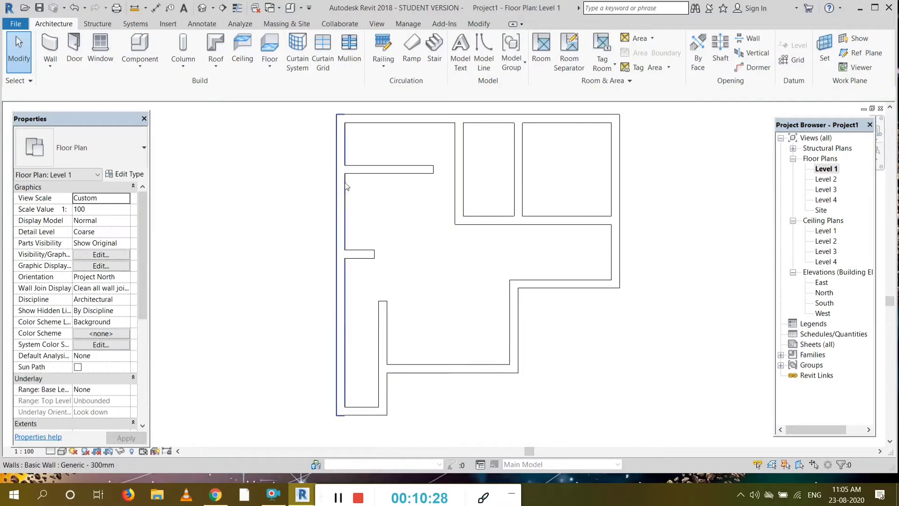
pyautogui.click(410, 169)
pyautogui.moveTo(433, 171); pyautogui.dragTo(455, 169)
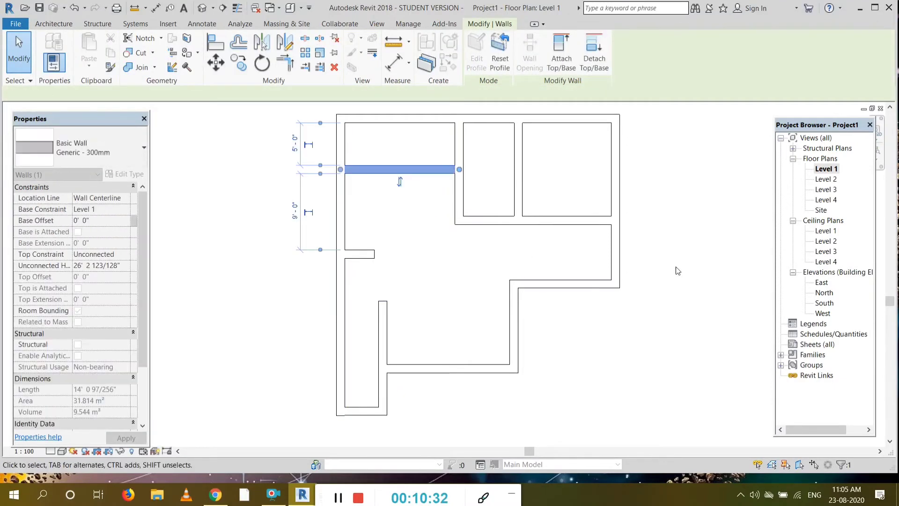
pyautogui.click(676, 266)
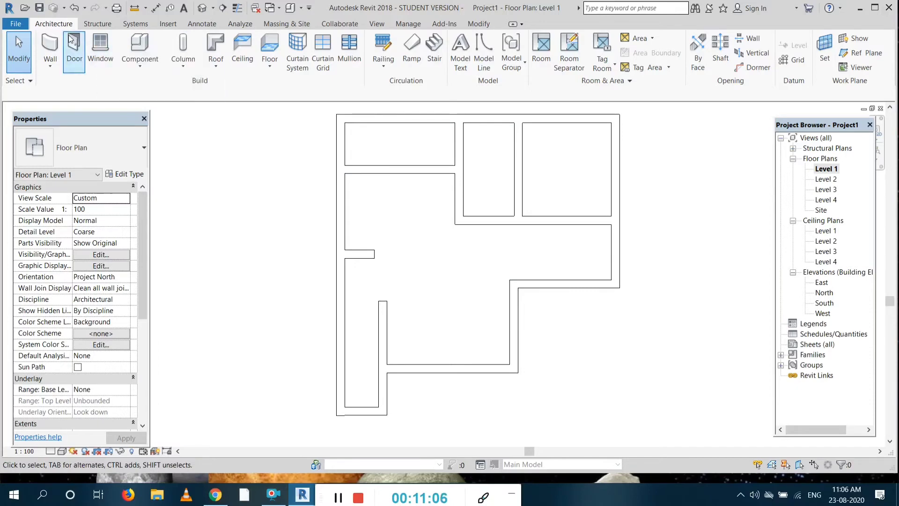
# Start the Window tool and browse the family library to the India Windows folder
pyautogui.click(96, 43)
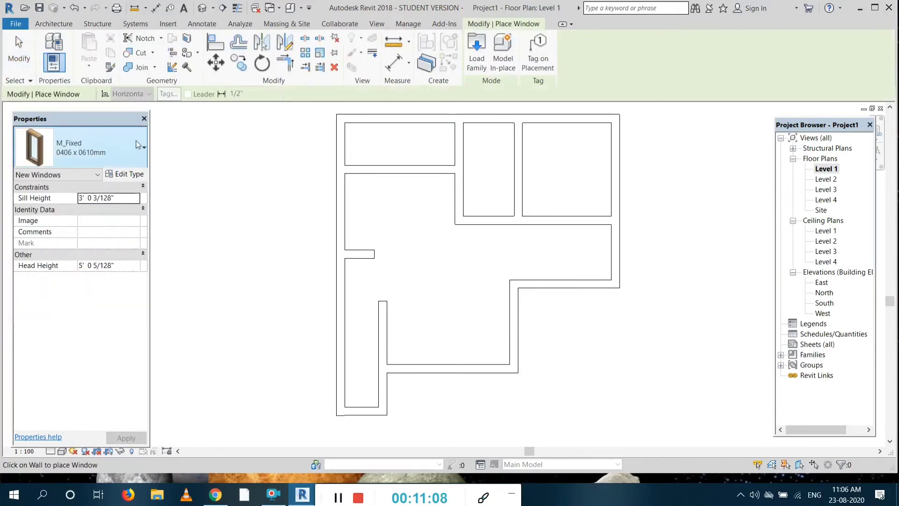
pyautogui.click(136, 141)
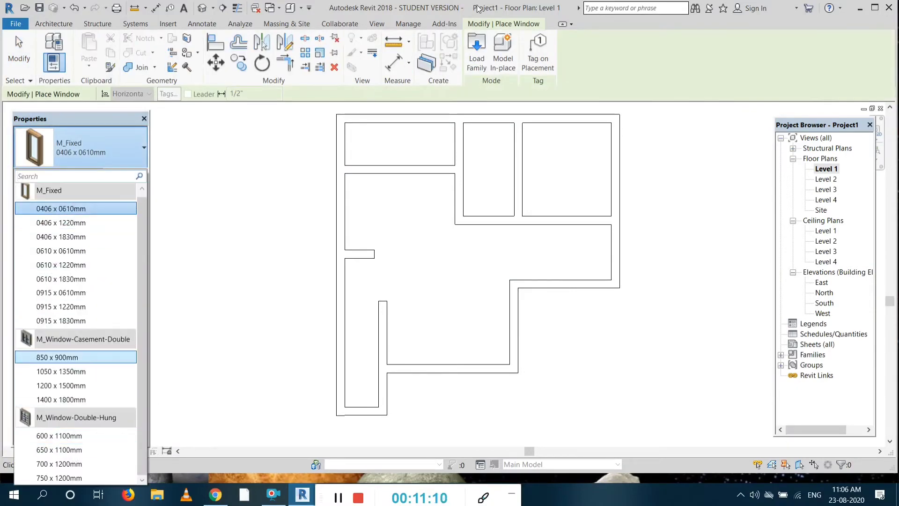
pyautogui.click(480, 59)
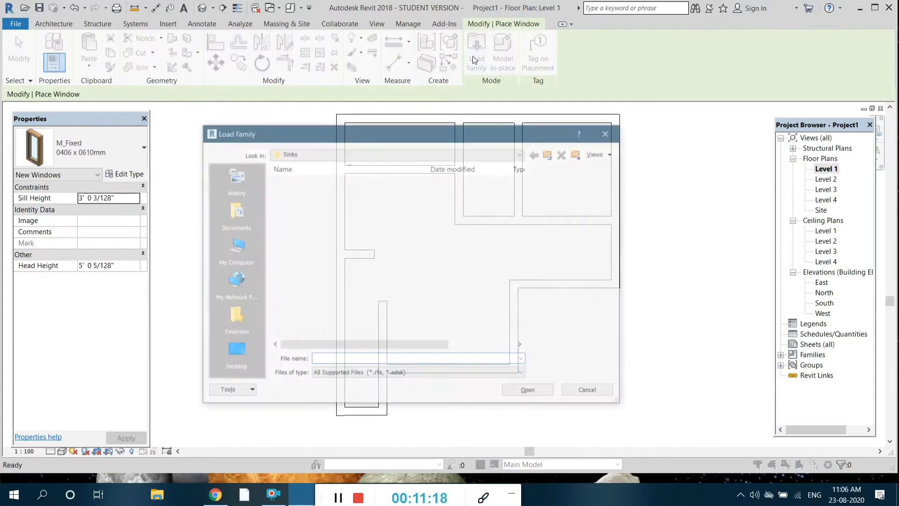
pyautogui.click(552, 155)
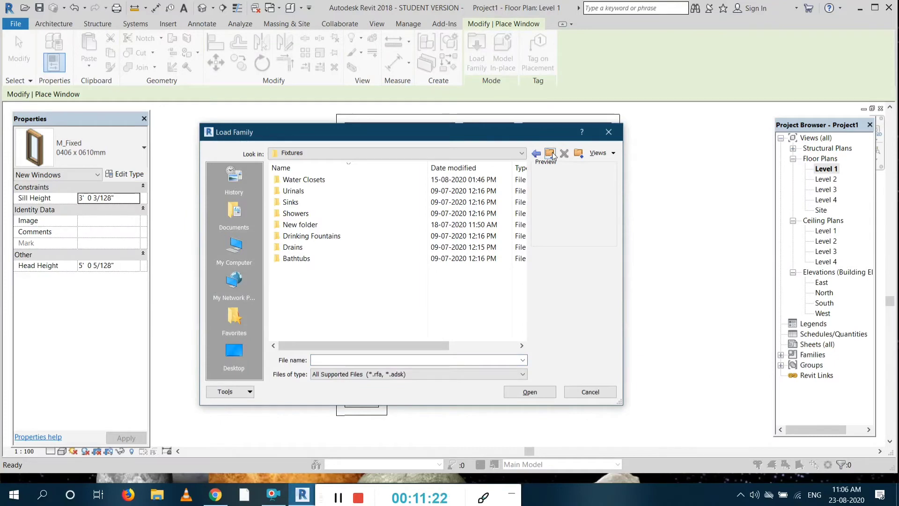
pyautogui.click(552, 155)
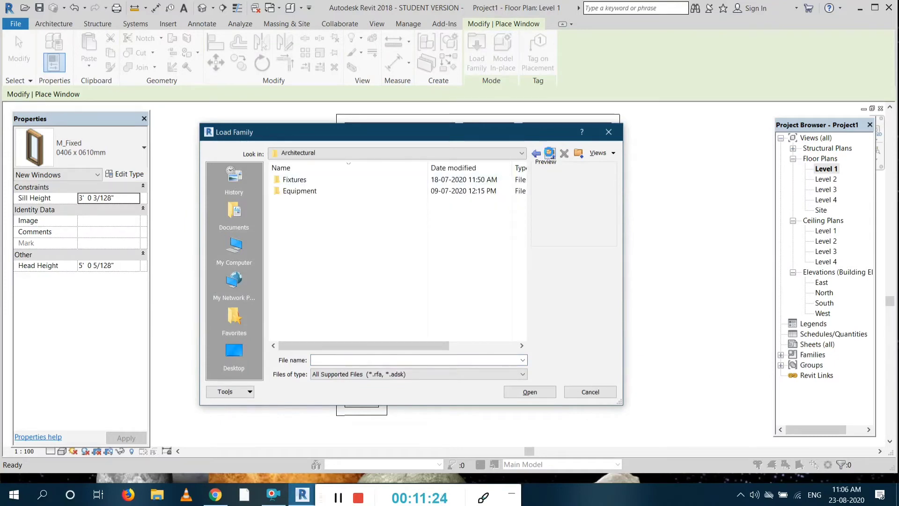
pyautogui.click(550, 154)
pyautogui.scroll(-1, 374, 240)
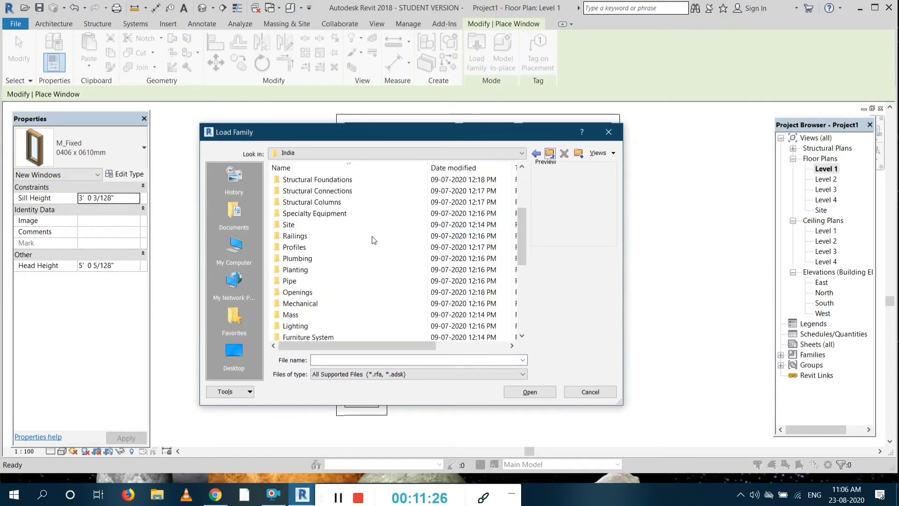
pyautogui.scroll(-5, 373, 241)
pyautogui.scroll(6, 381, 230)
pyautogui.scroll(2, 382, 230)
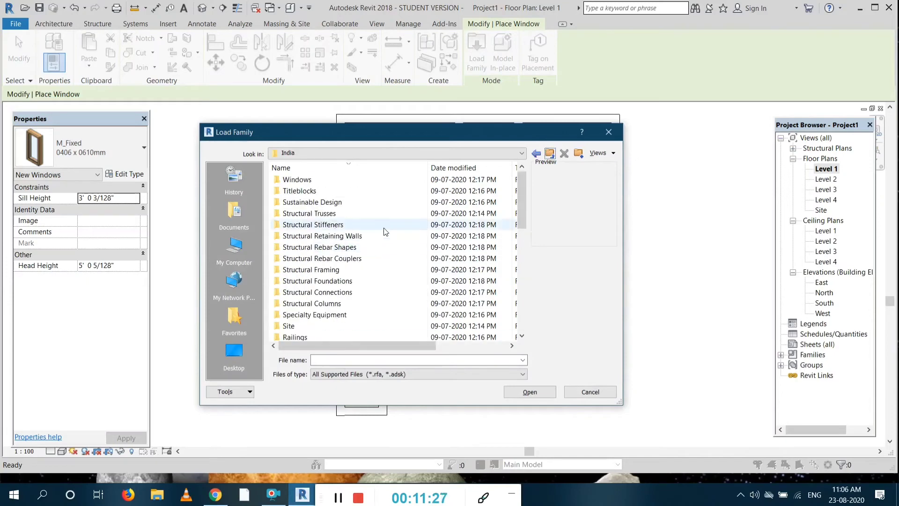
pyautogui.doubleClick(302, 178)
# Preview the window families and load M_Window-Single-Hung-Double
pyautogui.click(328, 224)
pyautogui.click(348, 260)
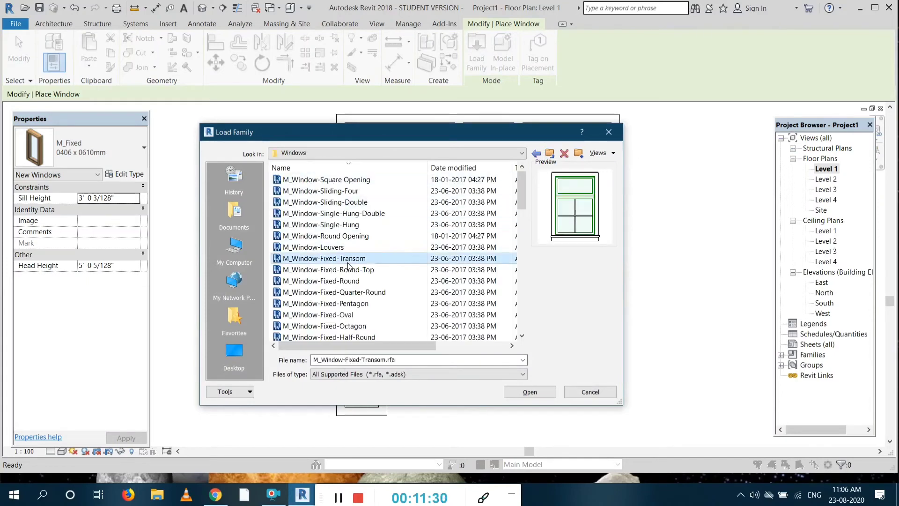
pyautogui.click(345, 281)
pyautogui.click(341, 303)
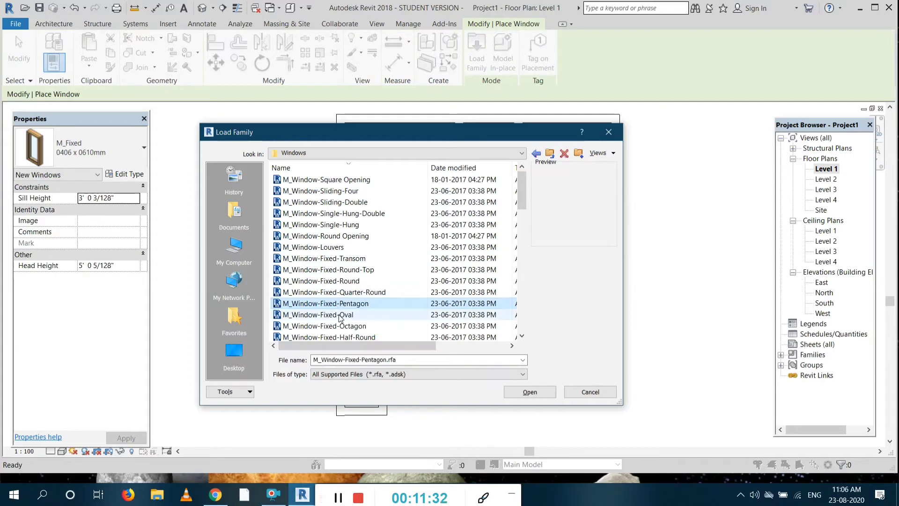
pyautogui.click(340, 315)
pyautogui.scroll(-1, 340, 318)
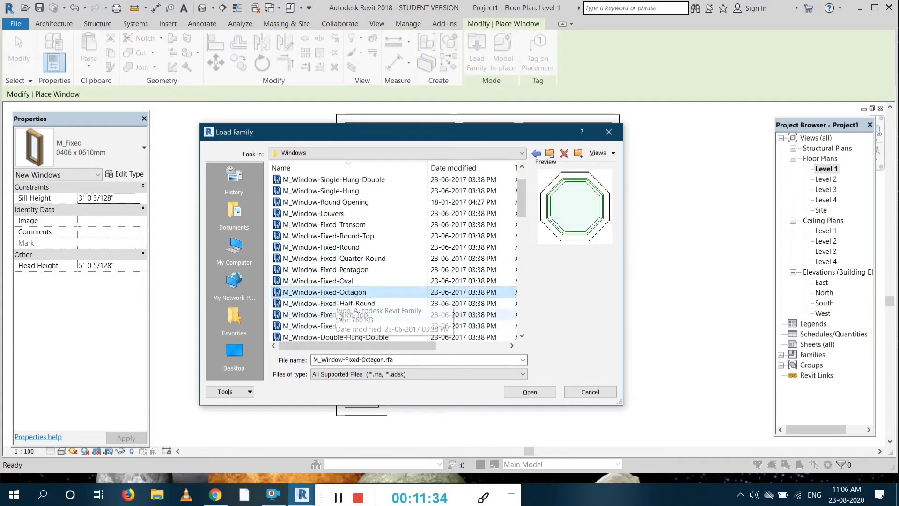
pyautogui.click(340, 315)
pyautogui.scroll(1, 328, 300)
pyautogui.click(324, 247)
pyautogui.click(316, 226)
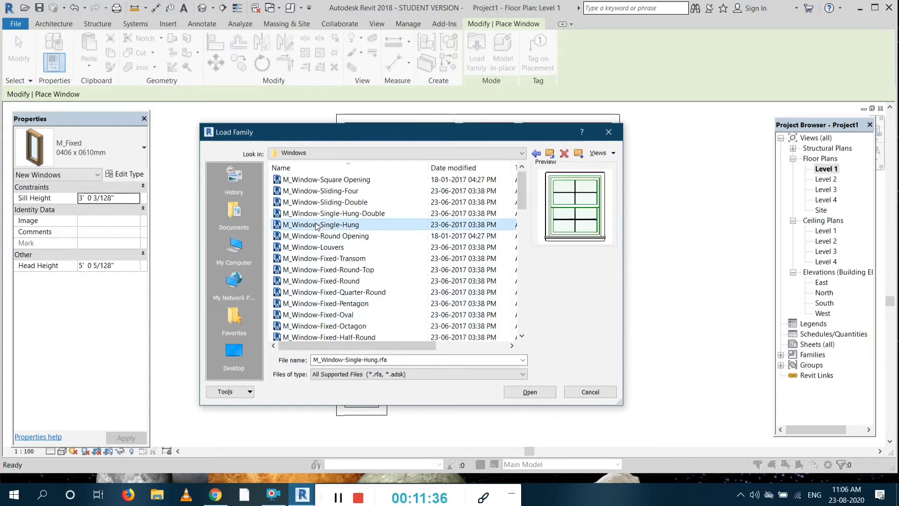
pyautogui.click(323, 214)
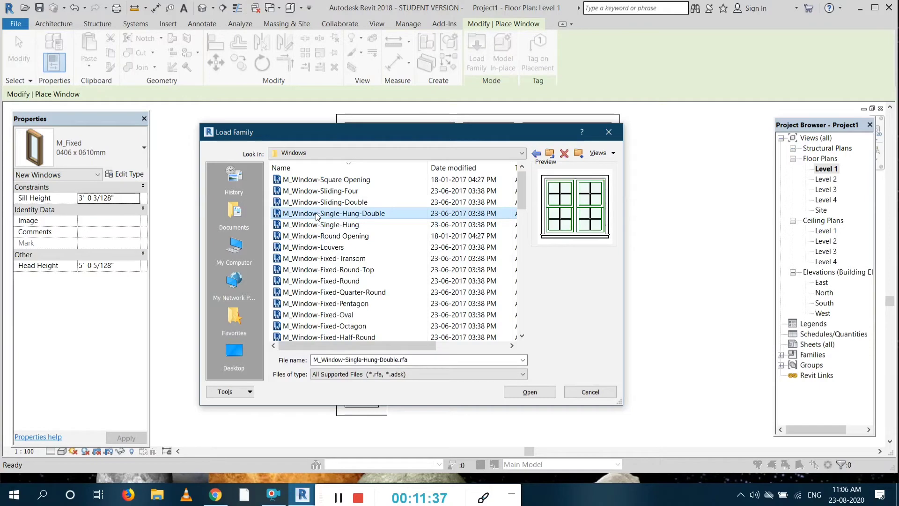
pyautogui.click(528, 392)
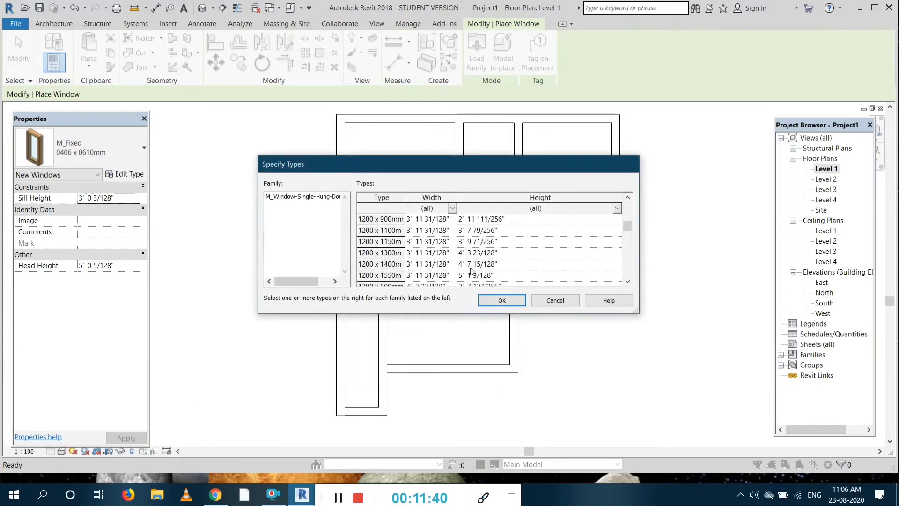
# Select the 1900 x 1150, 1900 x 1300 and 1900 x 1400mm types
pyautogui.scroll(-5, 472, 271)
pyautogui.scroll(-5, 472, 271)
pyautogui.click(441, 255)
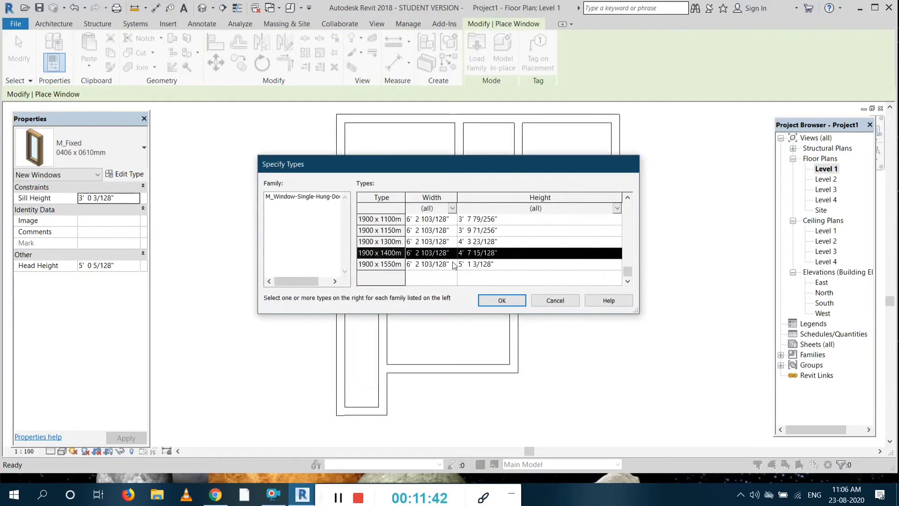
pyautogui.keyDown('ctrl'); pyautogui.click(453, 247); pyautogui.keyUp('ctrl')
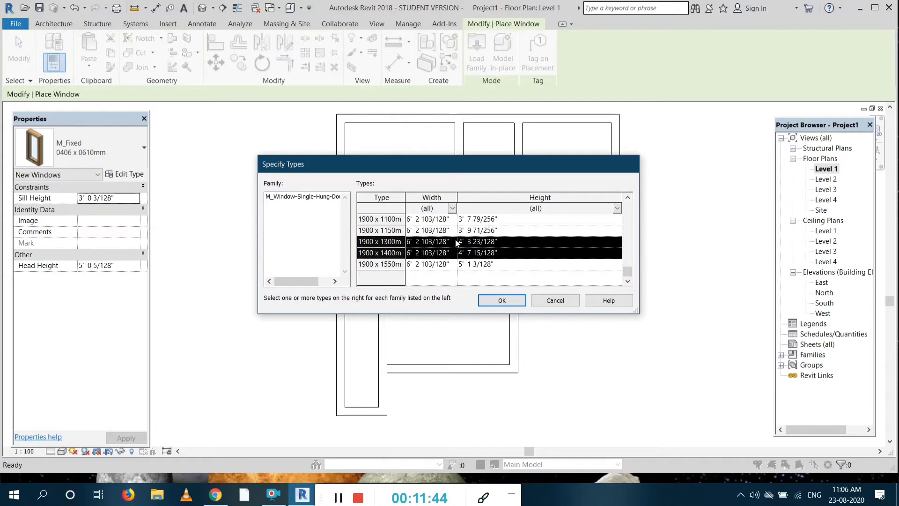
pyautogui.click(506, 304)
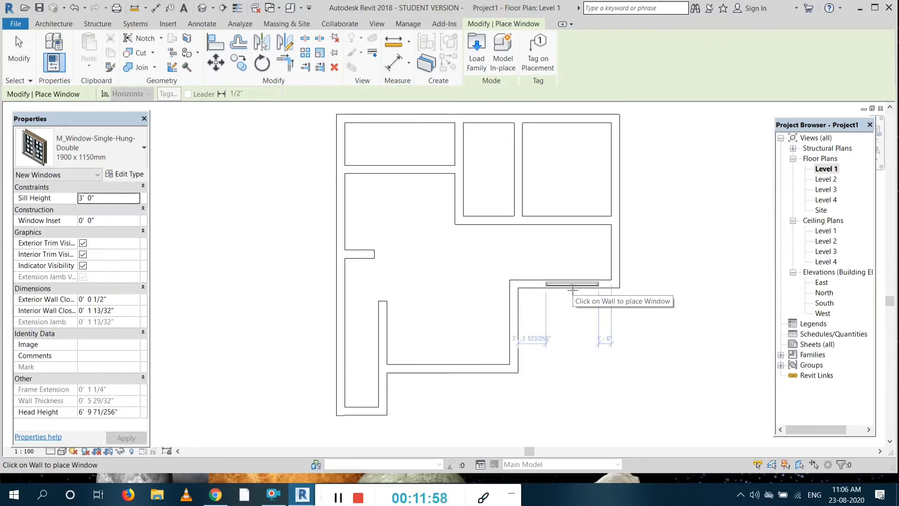
# Place eight 1900 x 1150mm windows in the right, top, left and lower-wing outer walls
pyautogui.click(580, 349)
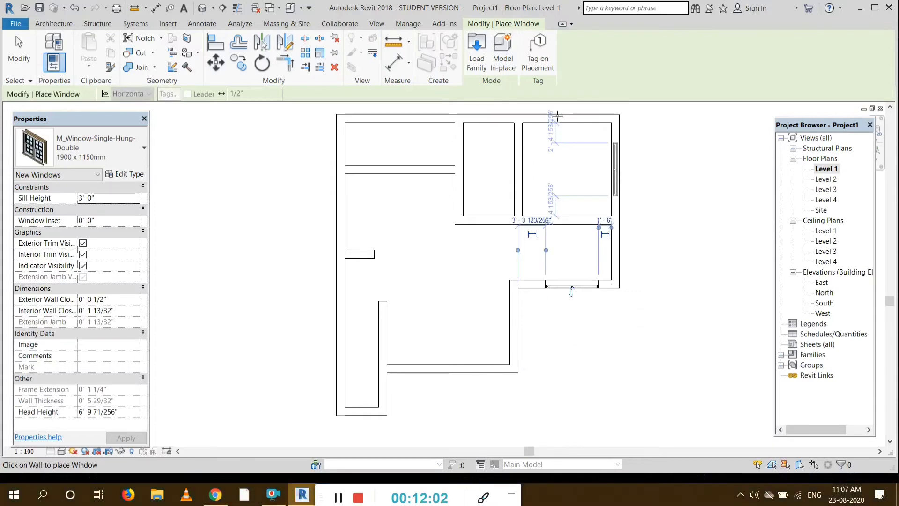
pyautogui.click(615, 166)
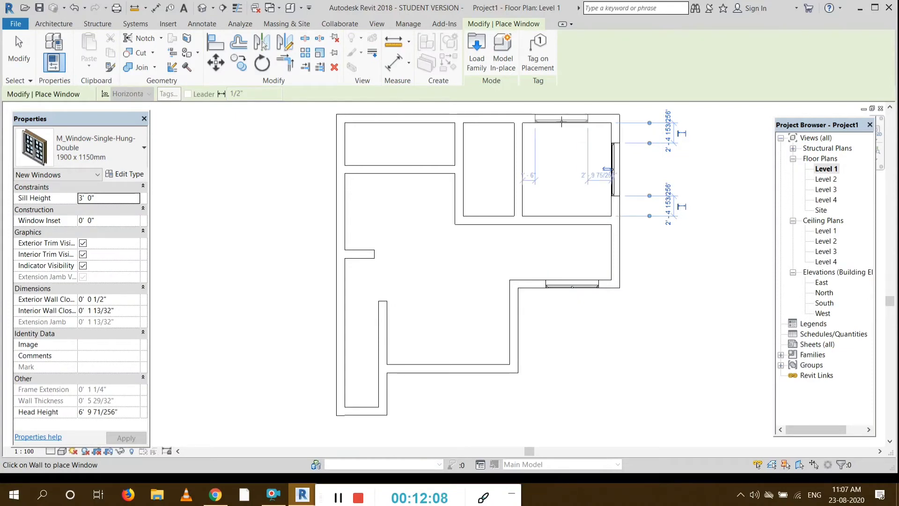
pyautogui.click(567, 123)
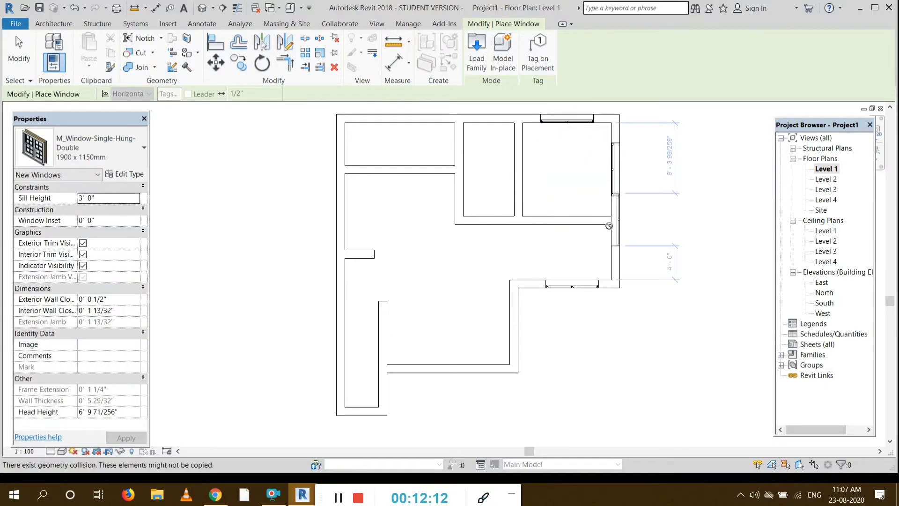
pyautogui.click(404, 125)
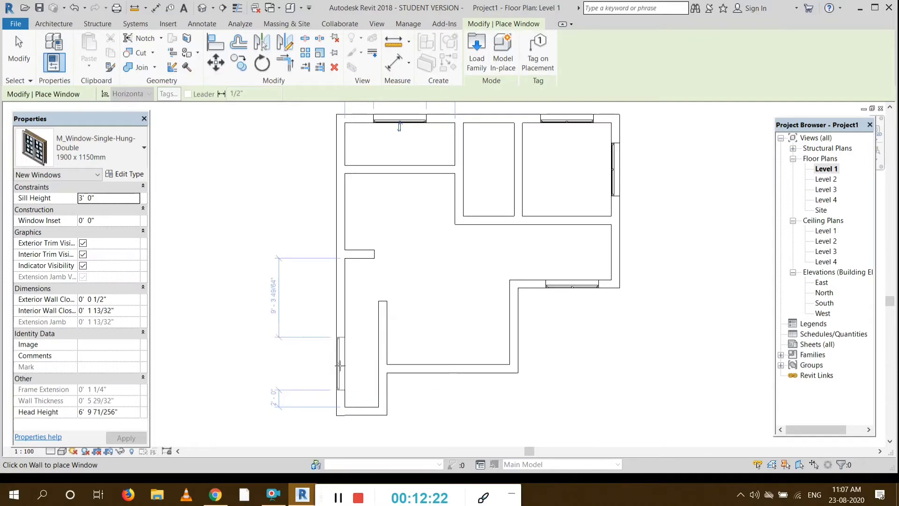
pyautogui.click(345, 368)
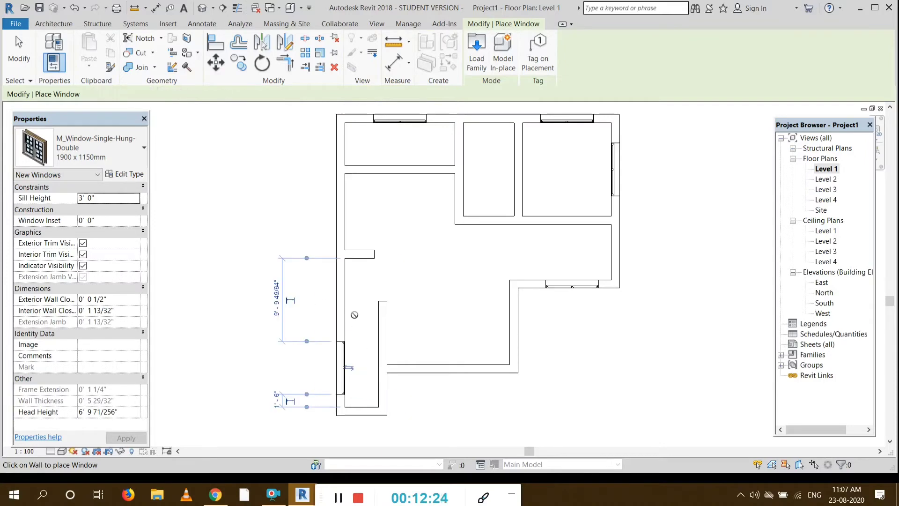
pyautogui.click(343, 211)
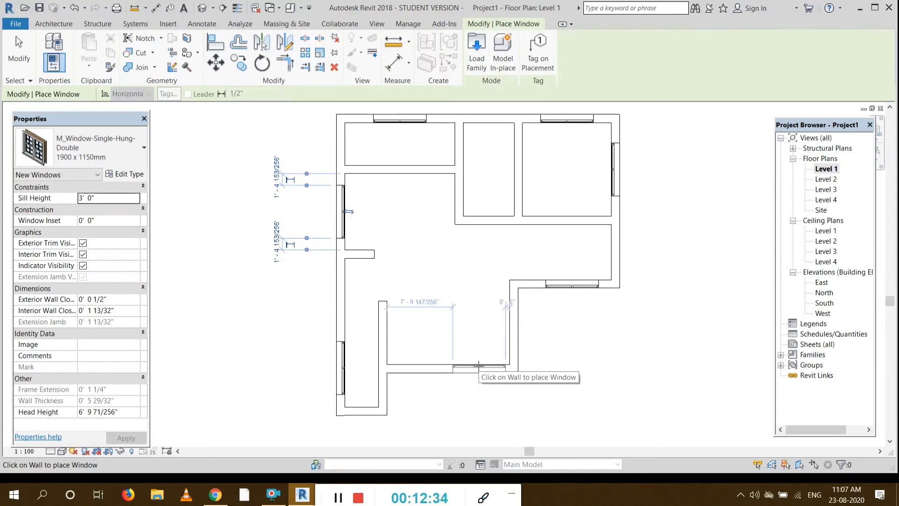
pyautogui.click(479, 370)
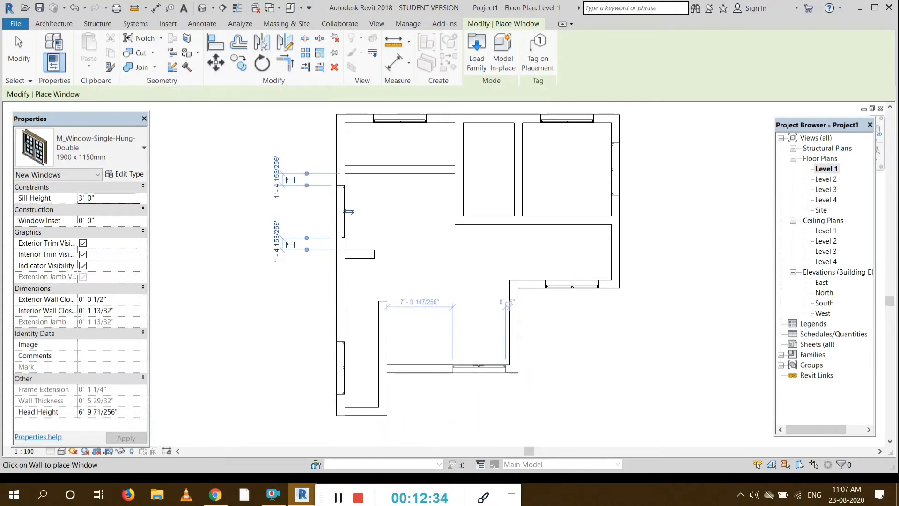
pyautogui.click(520, 322)
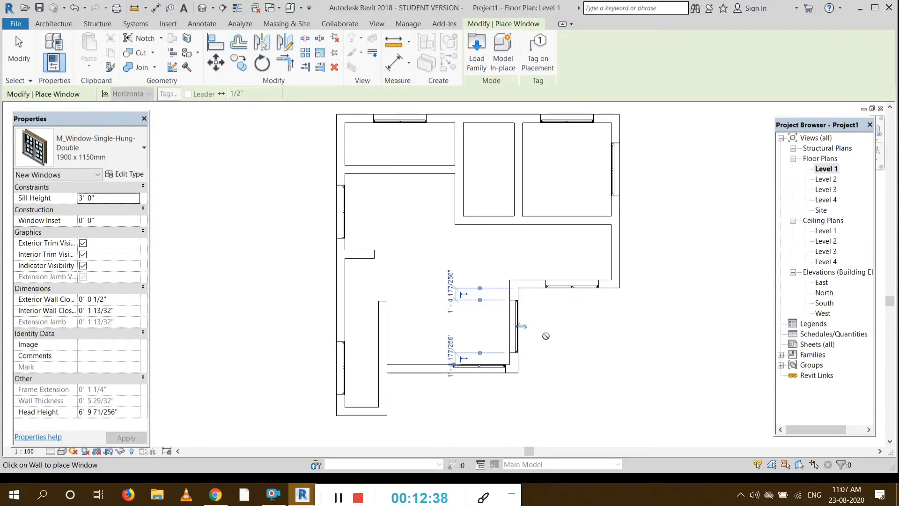
pyautogui.press('Escape')
pyautogui.press('Escape')
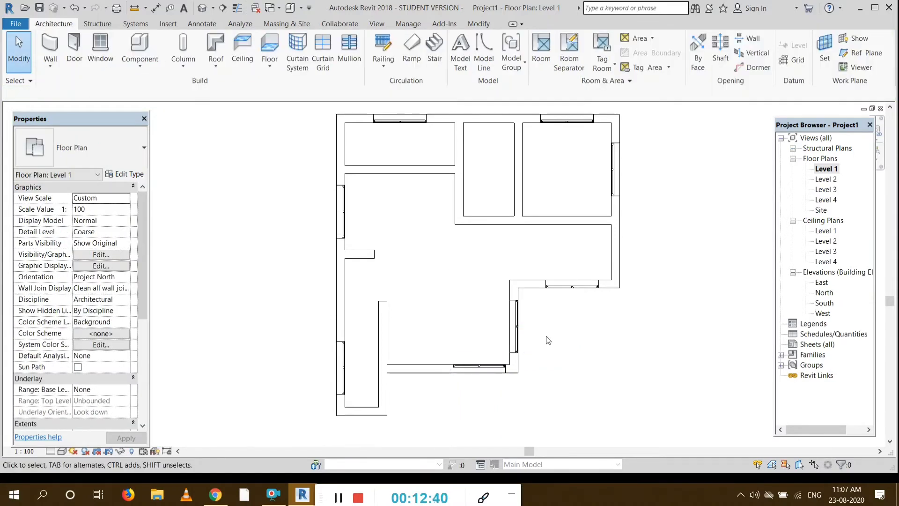
# Place an M_Fixed 0406 x 1220mm window in the top wall above the narrow compartment
pyautogui.click(101, 49)
pyautogui.click(123, 139)
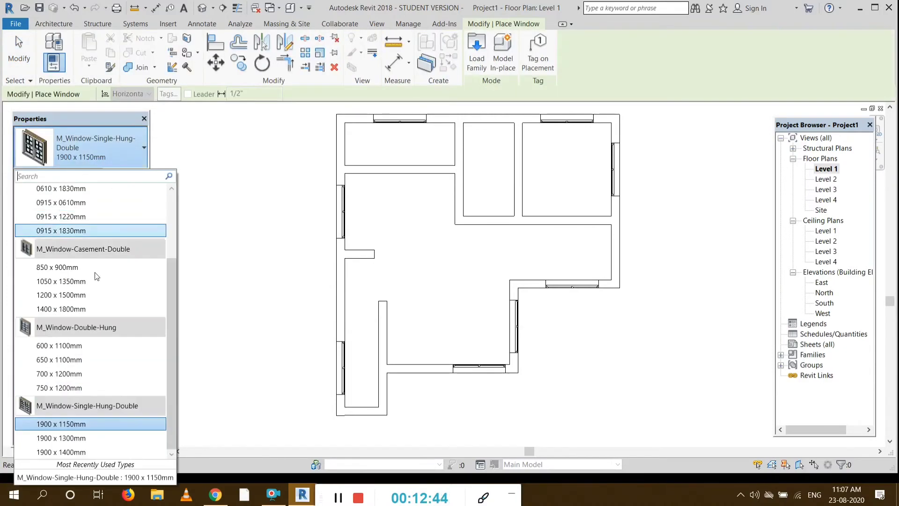
pyautogui.click(84, 281)
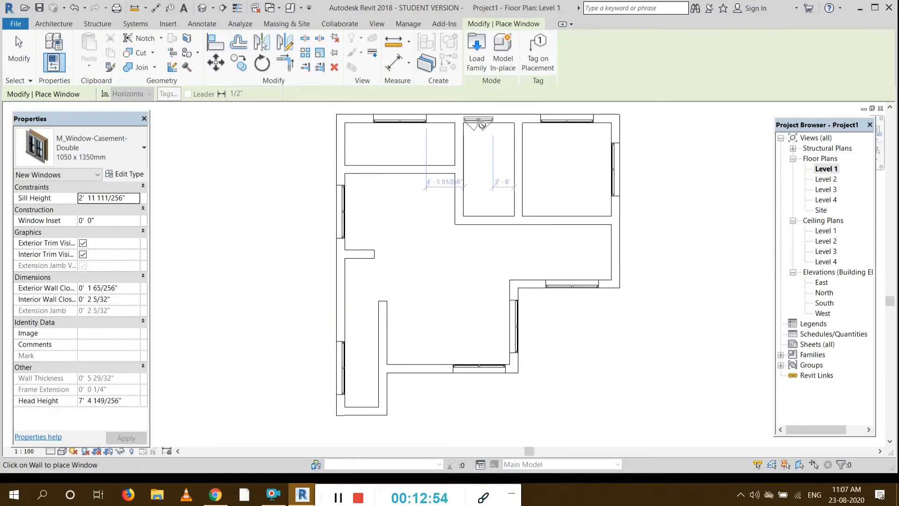
pyautogui.click(143, 149)
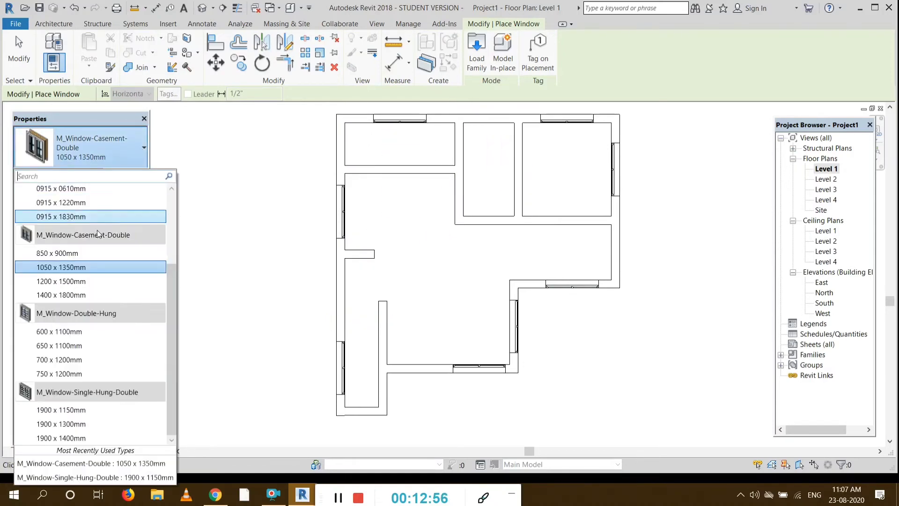
pyautogui.scroll(2, 75, 208)
pyautogui.scroll(1, 74, 208)
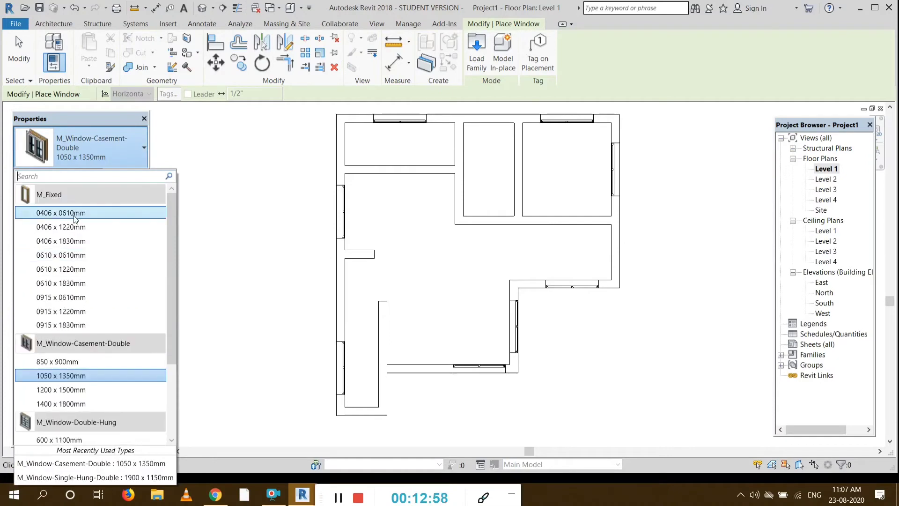
pyautogui.click(75, 220)
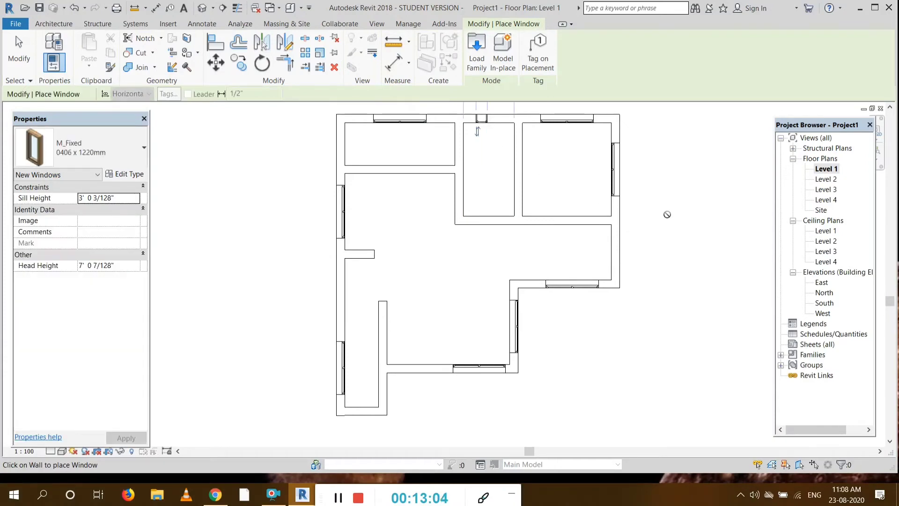
pyautogui.press('Escape')
pyautogui.press('Escape')
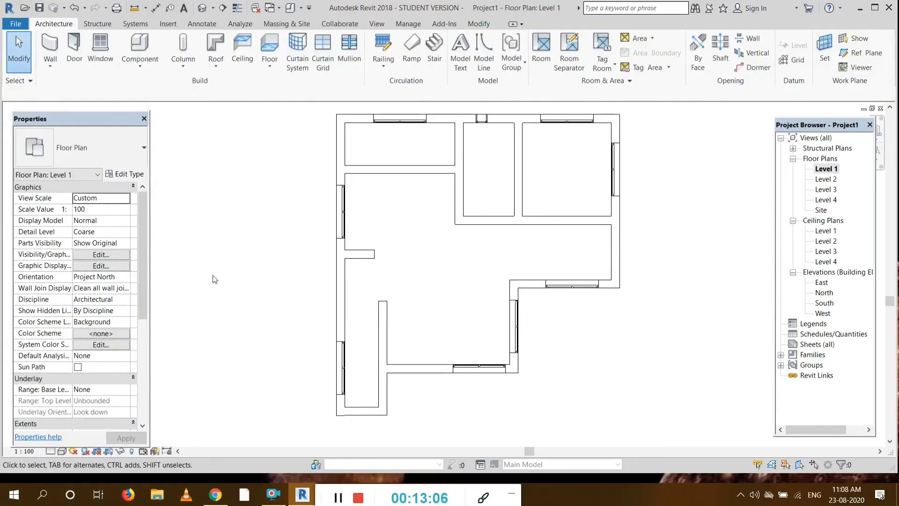
# Start the Door tool and browse the family library to the India Doors folder
pyautogui.click(74, 43)
pyautogui.click(477, 60)
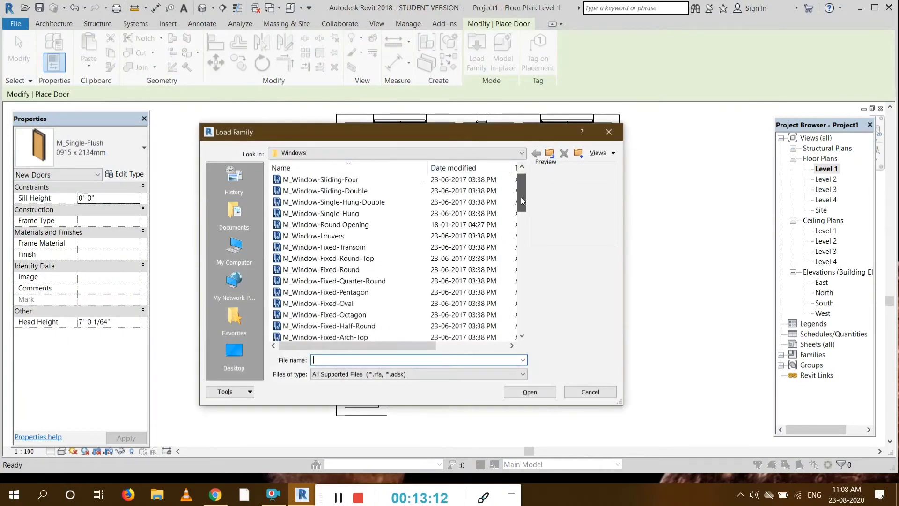
pyautogui.moveTo(521, 192); pyautogui.dragTo(518, 257)
pyautogui.click(550, 154)
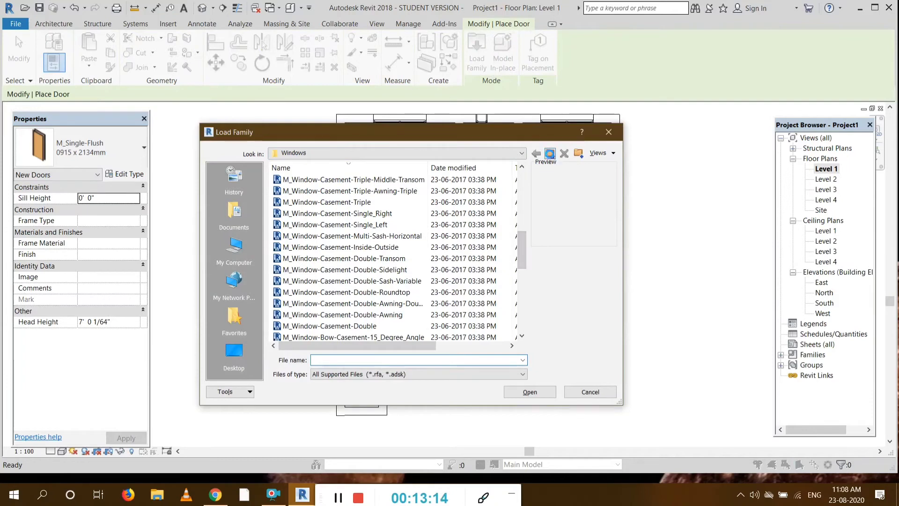
pyautogui.click(550, 156)
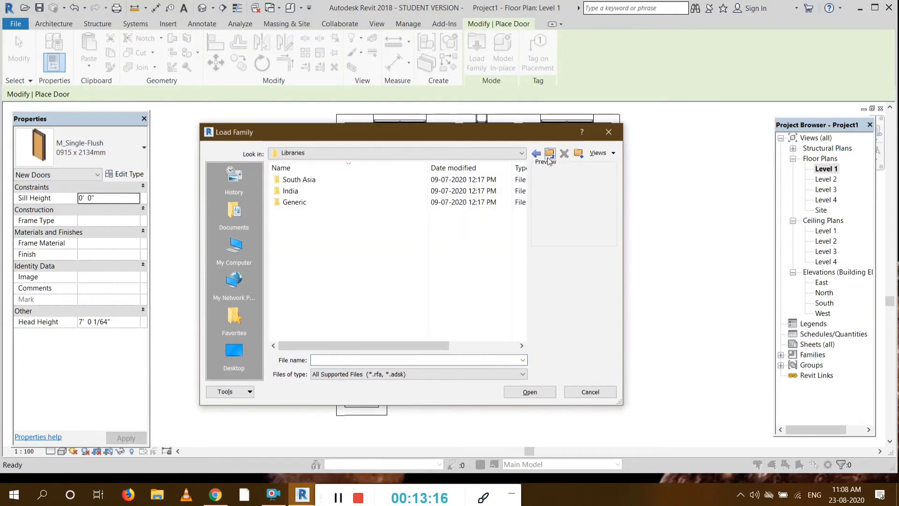
pyautogui.doubleClick(345, 192)
pyautogui.scroll(-2, 342, 192)
pyautogui.scroll(-4, 341, 211)
pyautogui.scroll(-2, 341, 220)
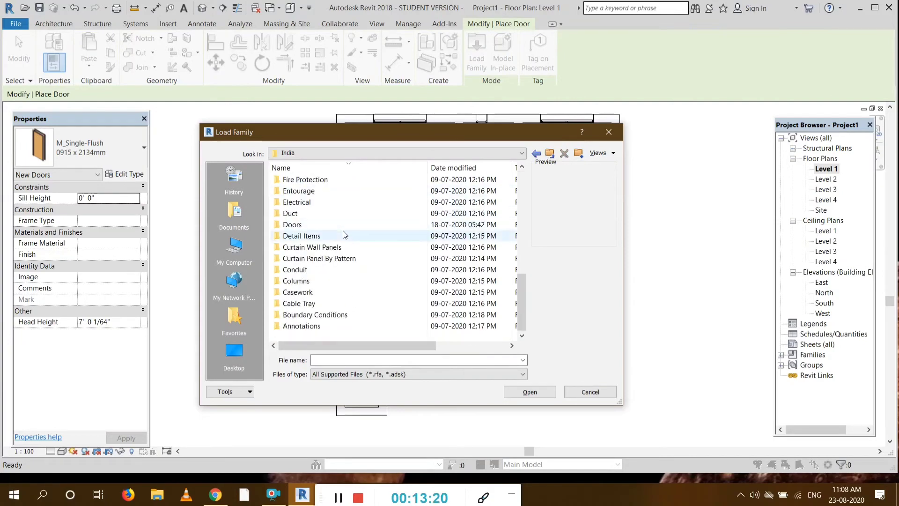
pyautogui.scroll(1, 342, 269)
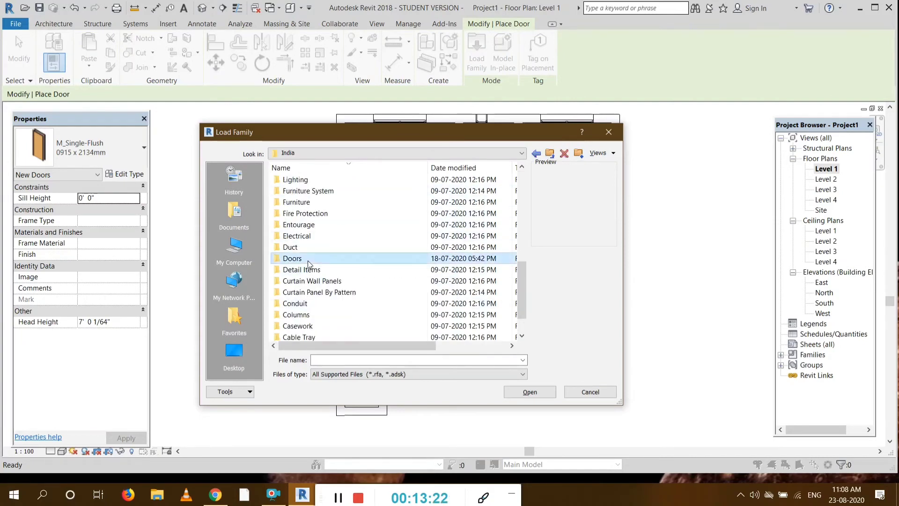
pyautogui.doubleClick(293, 258)
# Load M_Door-Exterior-Double-Full Glass-Wood_Clad from Residential with its 1800 x 2400mm type
pyautogui.click(297, 190)
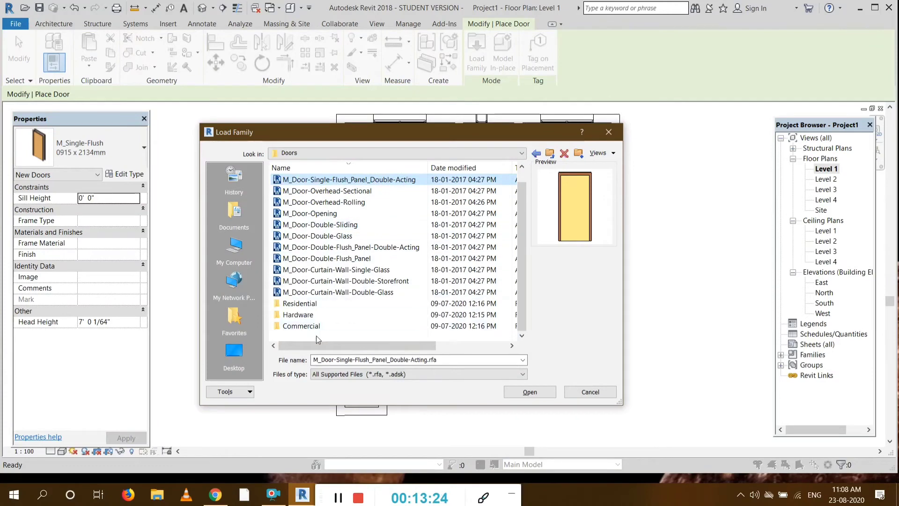
pyautogui.doubleClick(300, 303)
pyautogui.click(331, 248)
pyautogui.click(343, 292)
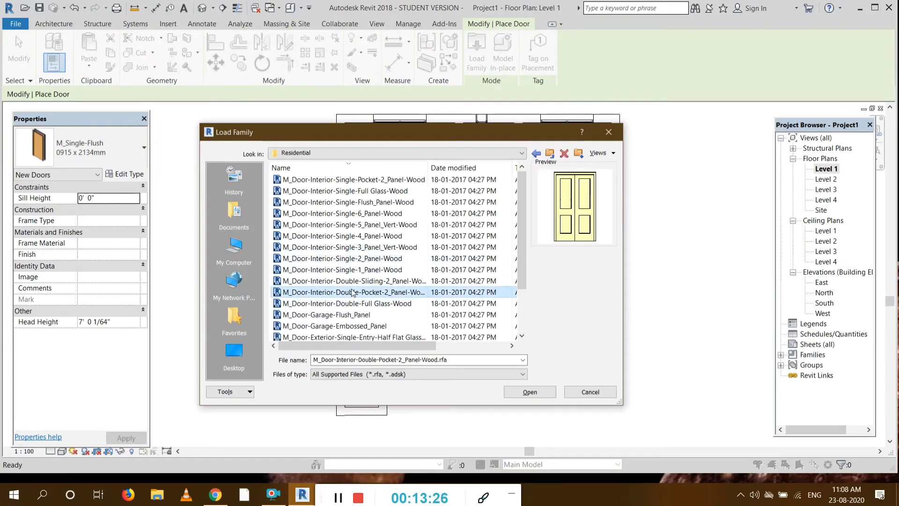
pyautogui.scroll(-2, 344, 292)
pyautogui.click(346, 281)
pyautogui.click(346, 258)
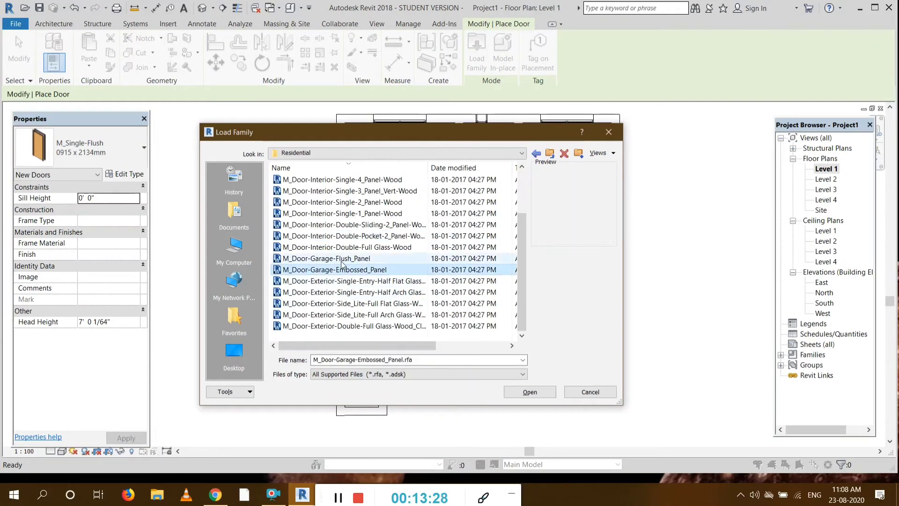
pyautogui.click(353, 292)
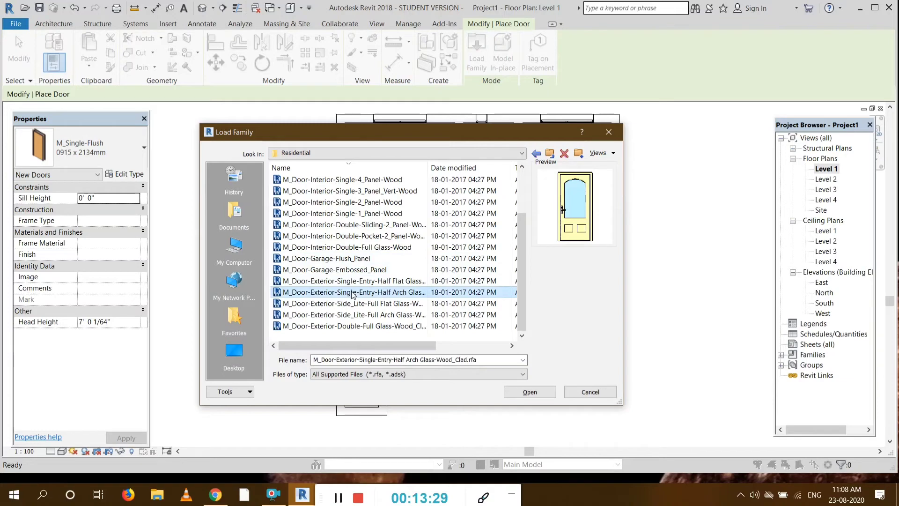
pyautogui.click(362, 315)
pyautogui.click(366, 326)
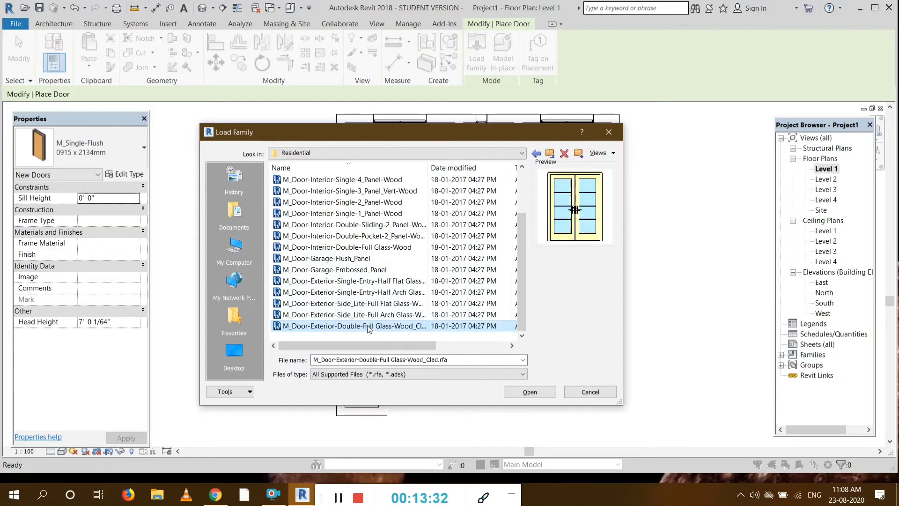
pyautogui.click(529, 392)
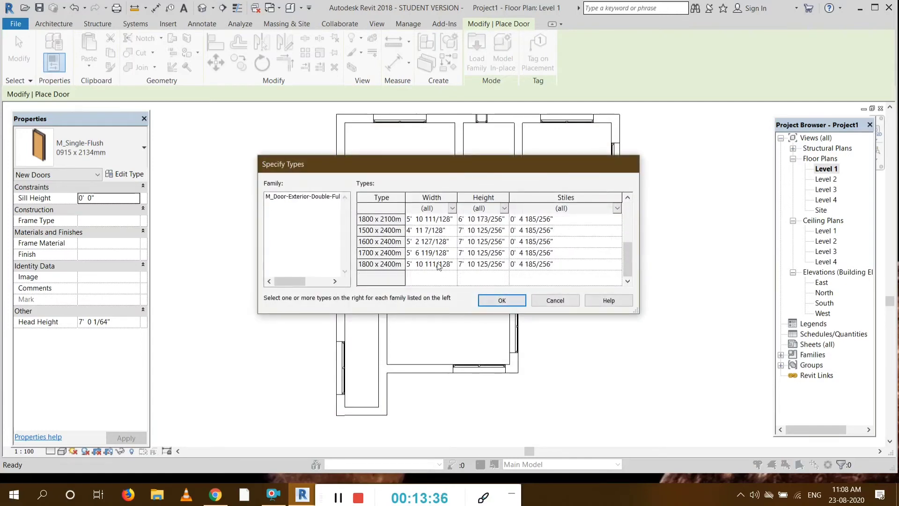
pyautogui.click(438, 266)
pyautogui.click(503, 297)
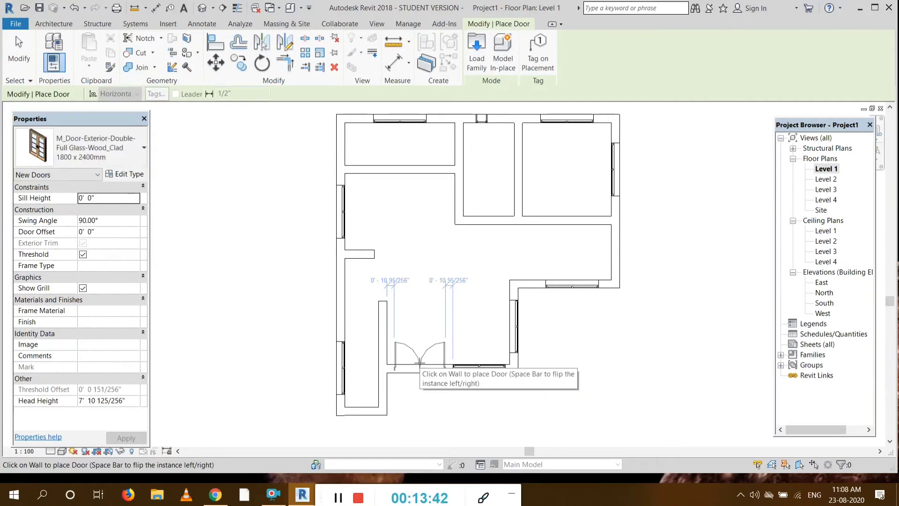
# Place the 1800 x 2400mm double glass door in the lower wing's bottom wall
pyautogui.click(420, 361)
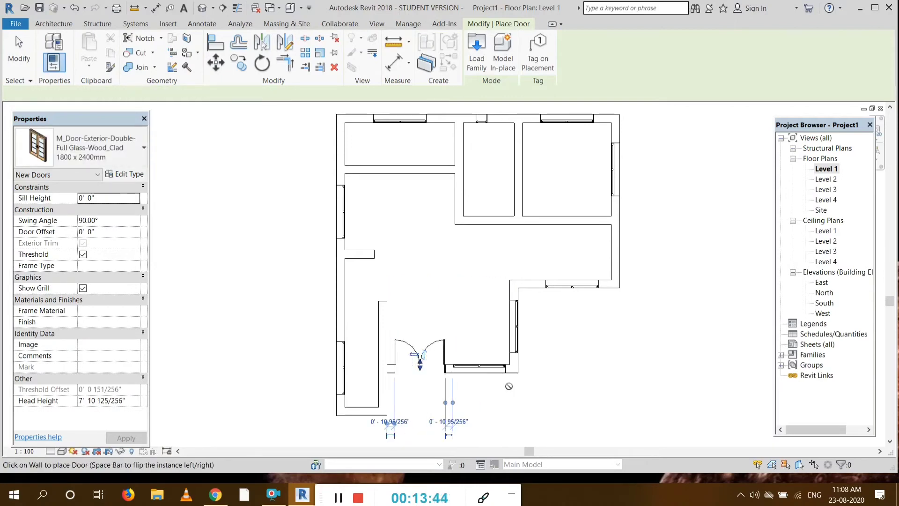
pyautogui.press('Escape')
pyautogui.press('Escape')
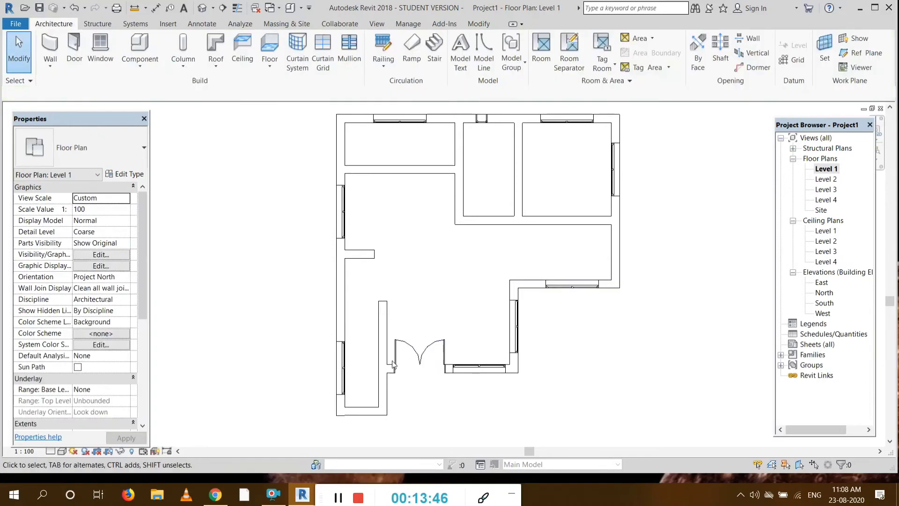
pyautogui.click(75, 54)
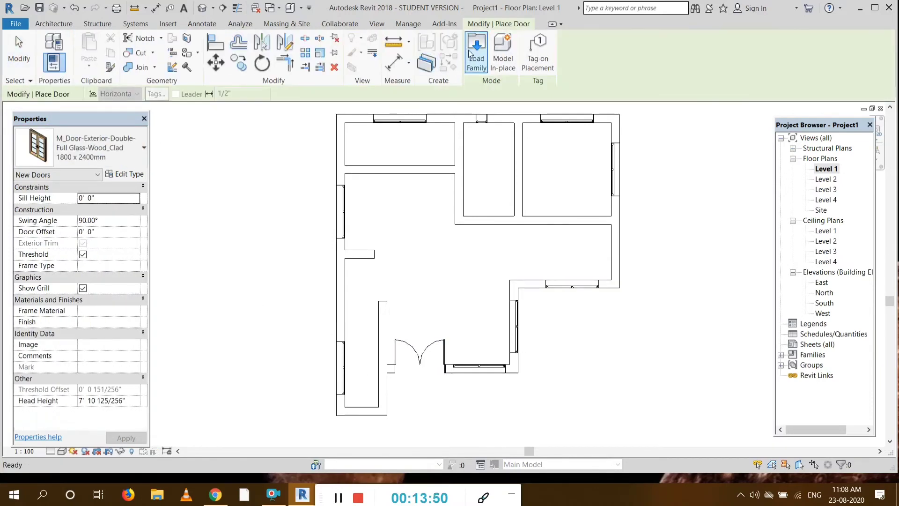
pyautogui.click(473, 53)
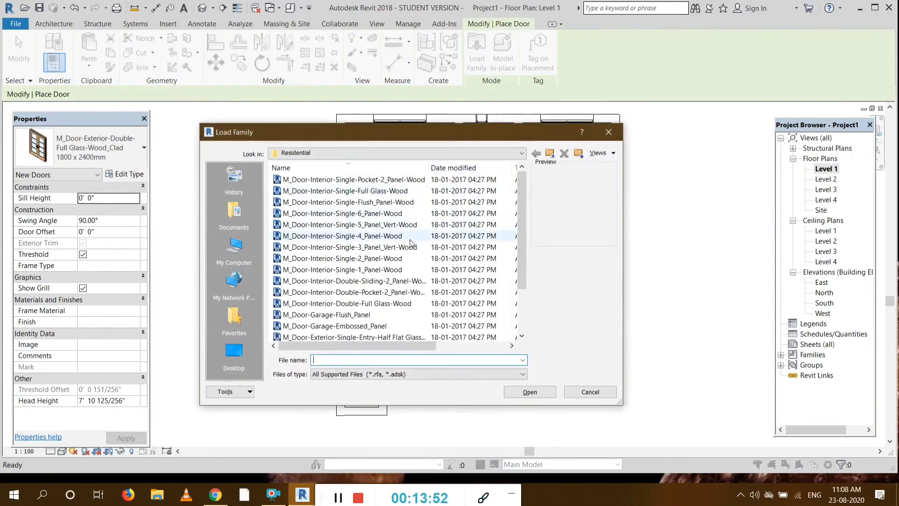
# Load M_Door-Interior-Single-5_Panel_Vert-Wood from Residential in its 850 x 2400mm size
pyautogui.click(410, 237)
pyautogui.click(395, 258)
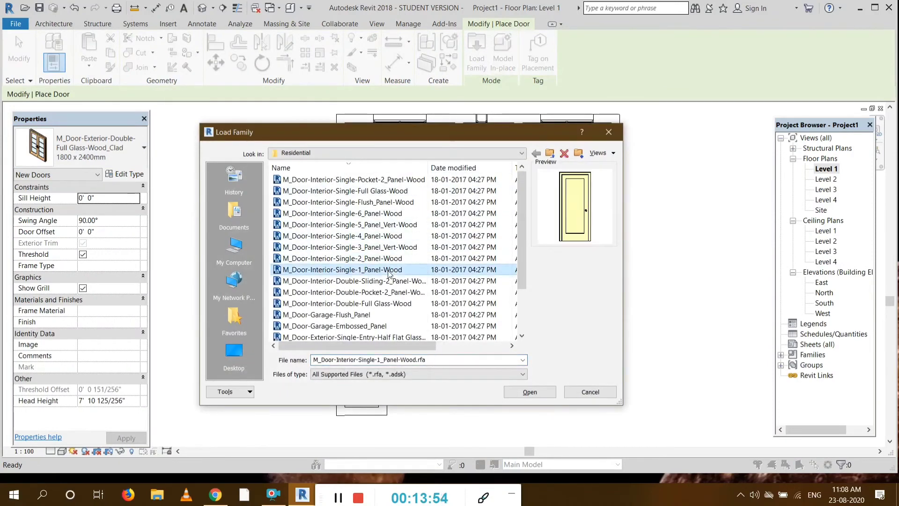
pyautogui.click(385, 281)
pyautogui.click(379, 303)
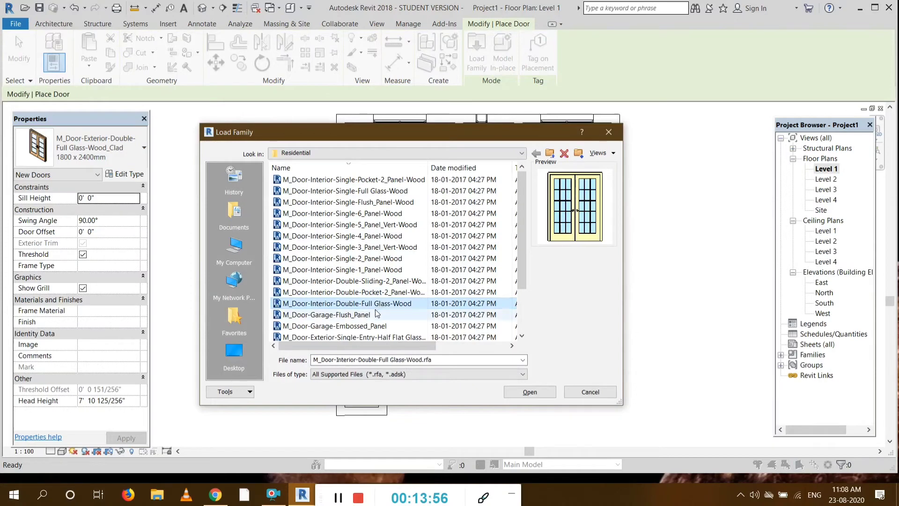
pyautogui.click(375, 314)
pyautogui.click(352, 201)
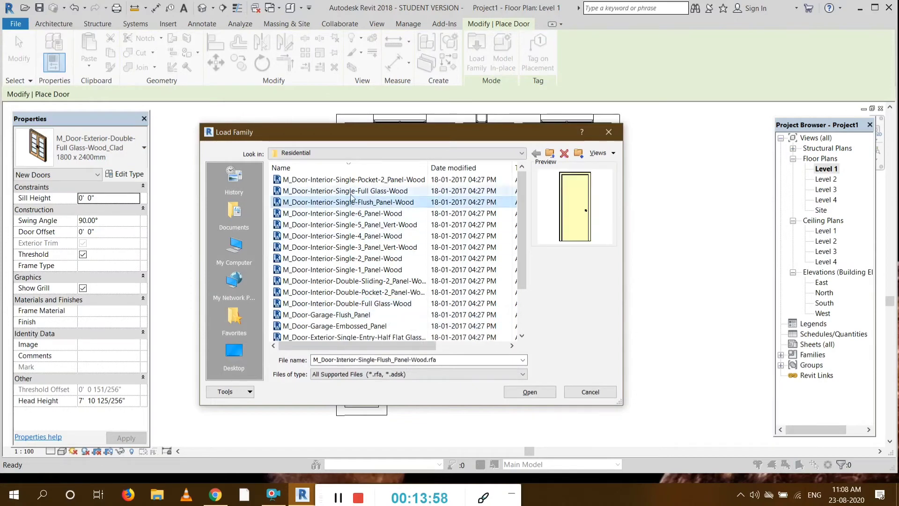
pyautogui.click(356, 179)
pyautogui.click(359, 213)
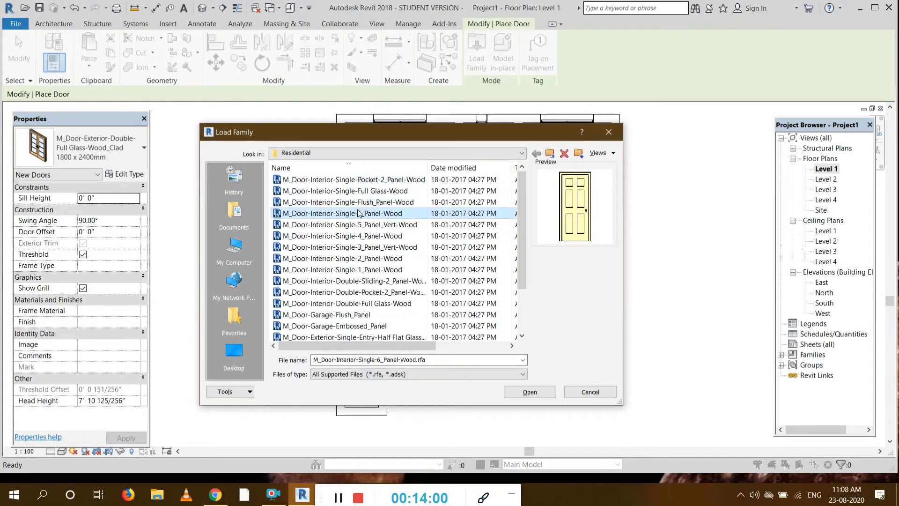
pyautogui.click(531, 389)
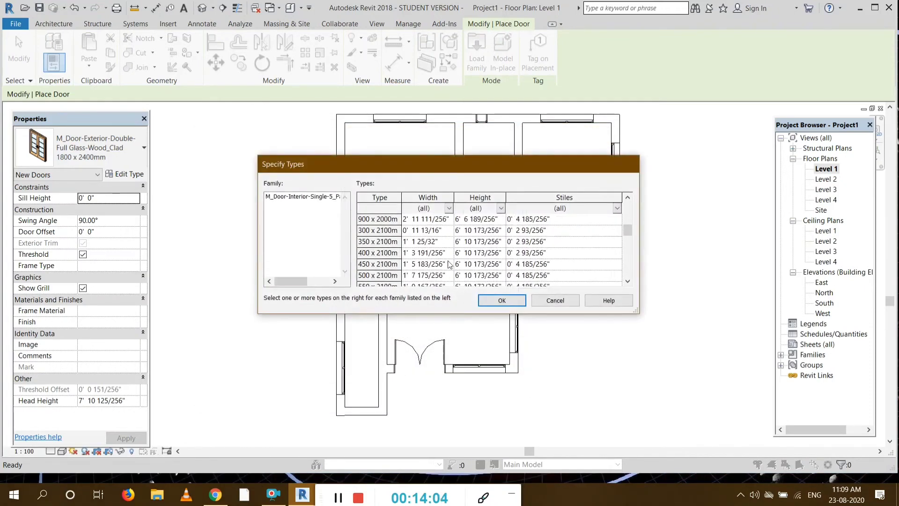
pyautogui.scroll(-5, 449, 264)
pyautogui.click(457, 253)
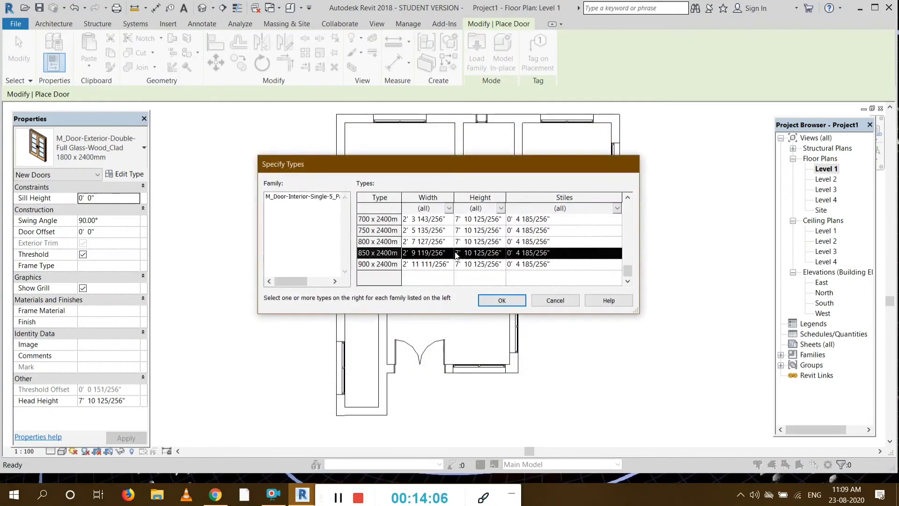
pyautogui.click(502, 301)
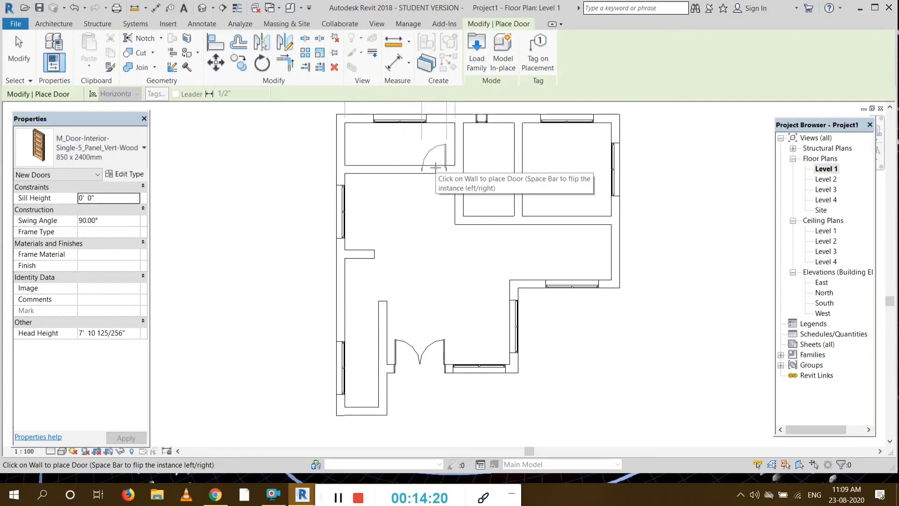
# Place two 850 x 2400mm doors, one beside the hall and one in the upper-right room's lower wall
pyautogui.press('space')
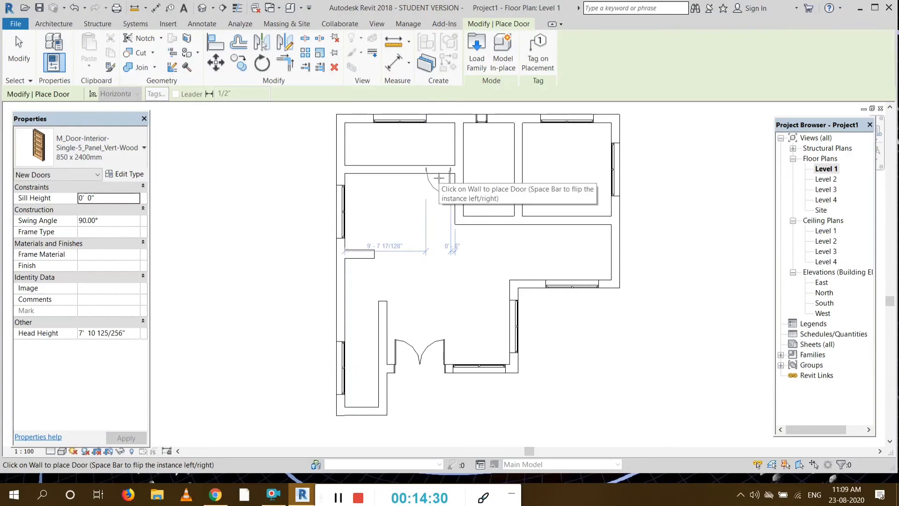
pyautogui.click(451, 185)
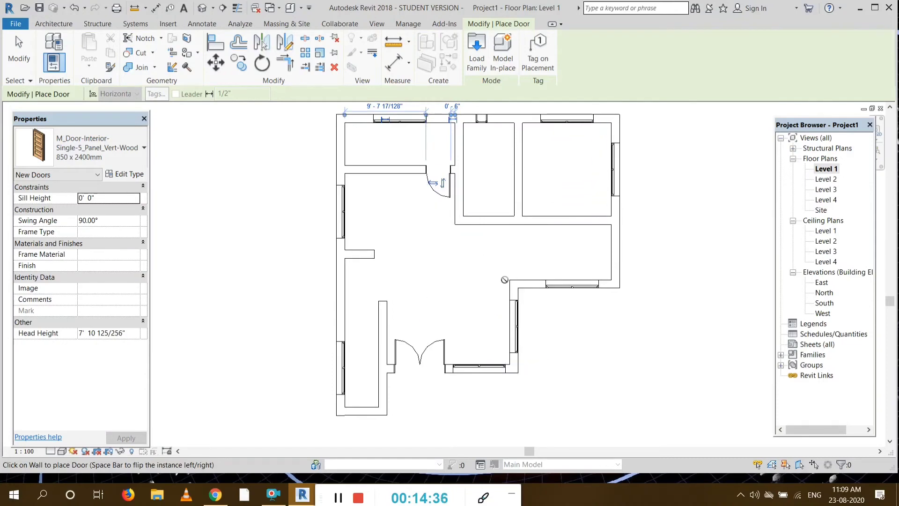
pyautogui.click(533, 218)
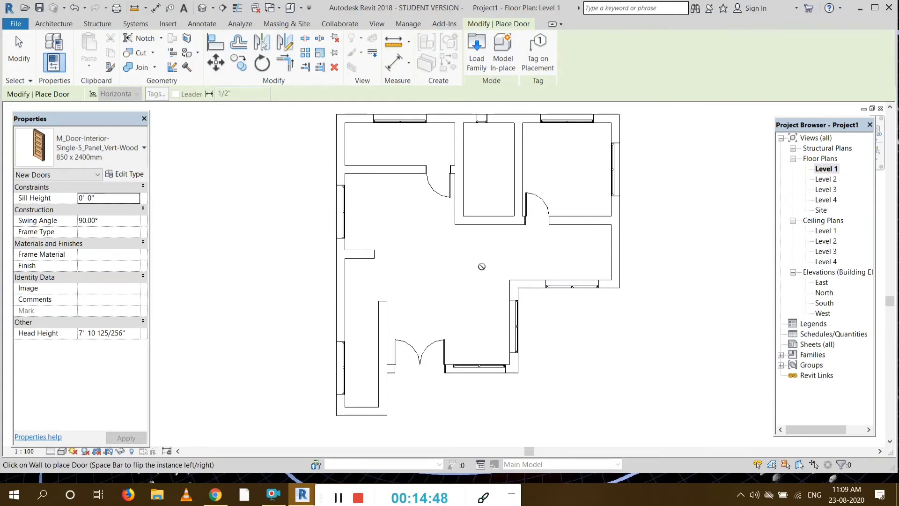
pyautogui.press('Escape')
# Flip the upper-right room's door so it swings down into the room below
pyautogui.click(538, 207)
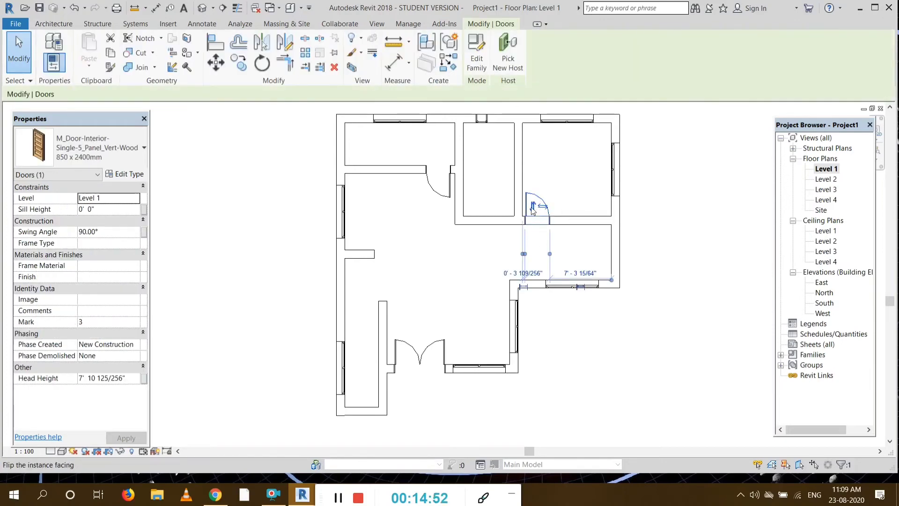
pyautogui.click(532, 208)
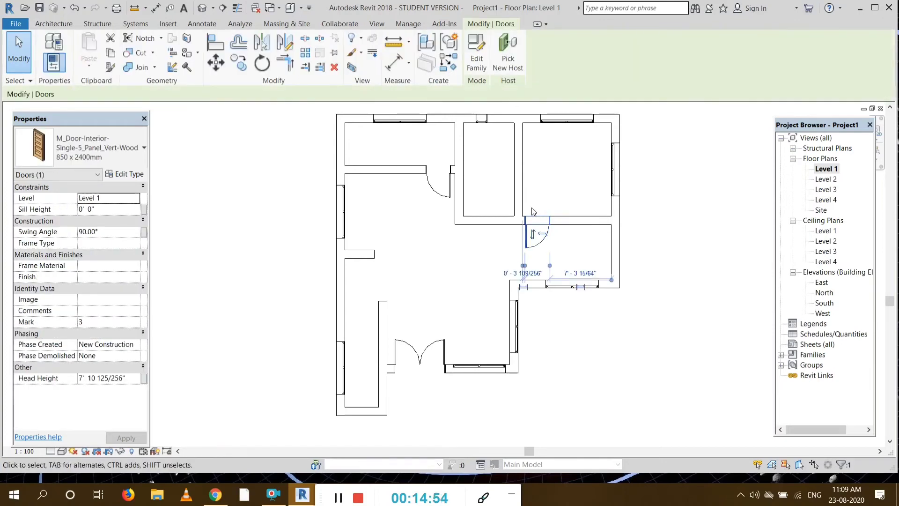
pyautogui.click(454, 312)
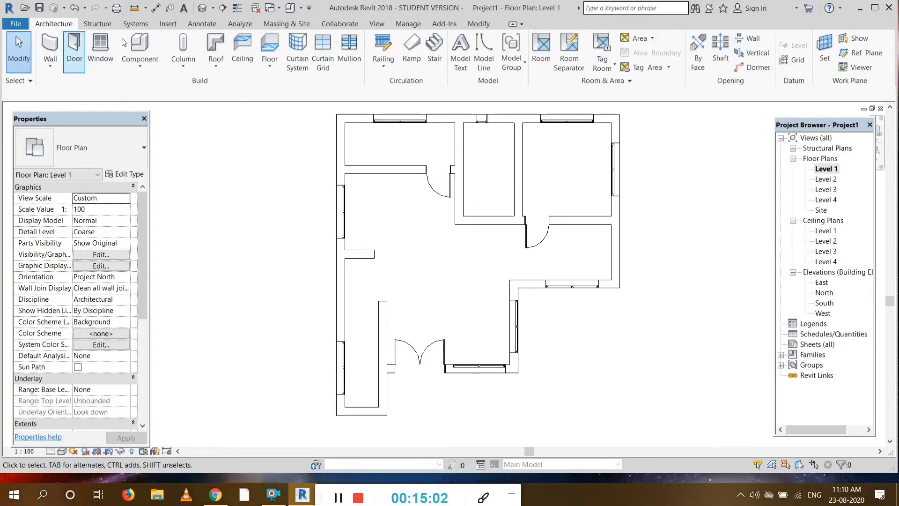
# Draw a horizontal wall splitting the small upper-middle room in two
pyautogui.click(51, 47)
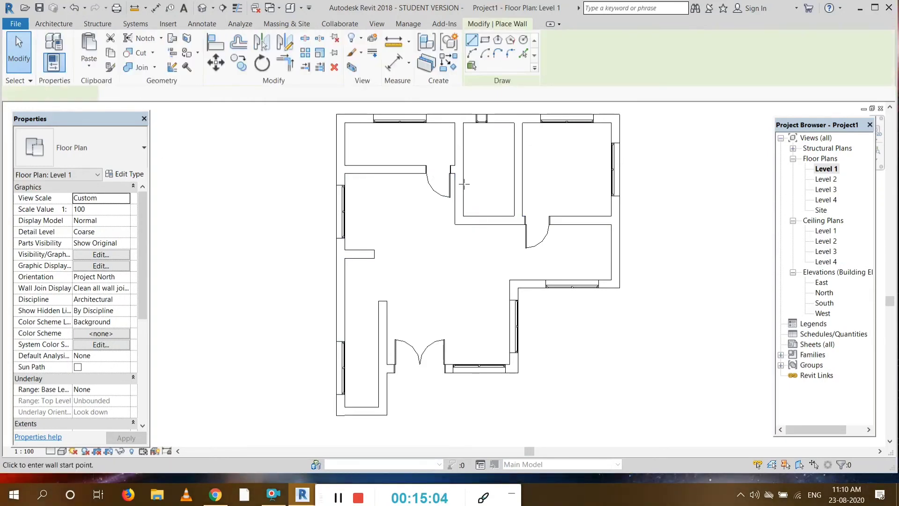
pyautogui.click(460, 169)
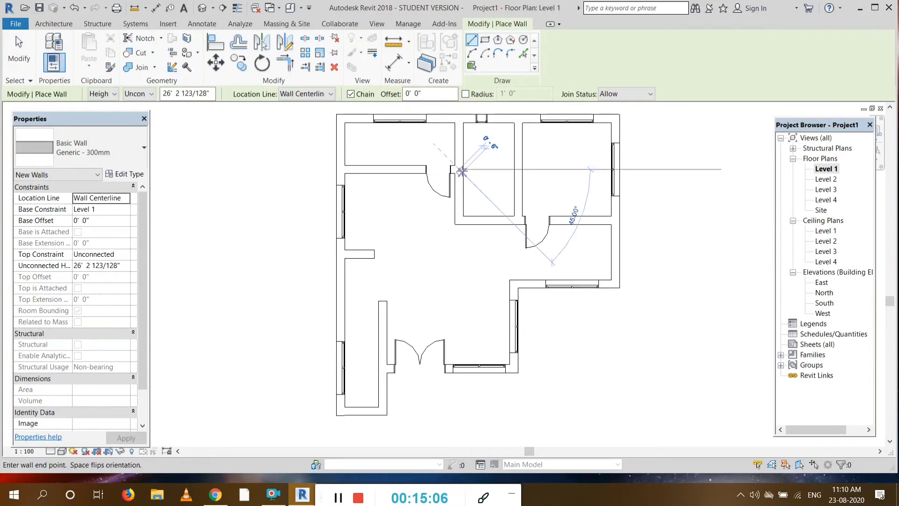
pyautogui.click(518, 169)
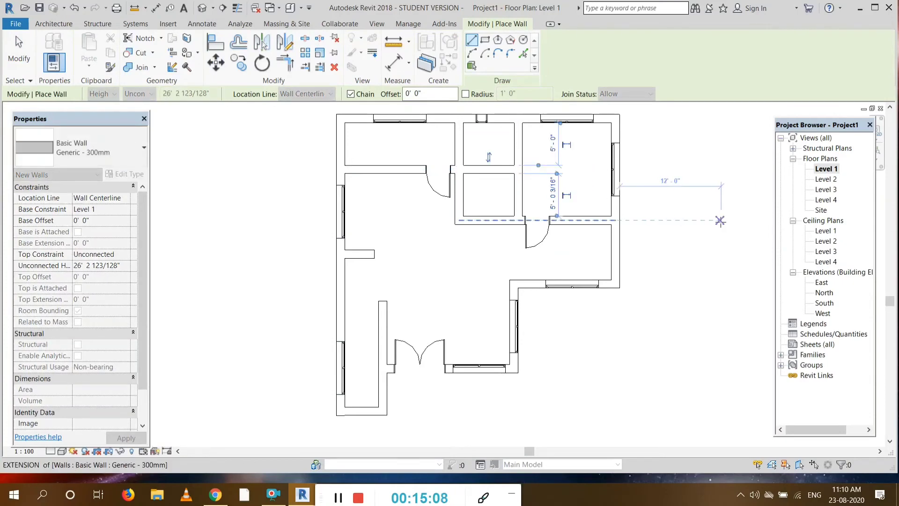
pyautogui.press('Escape')
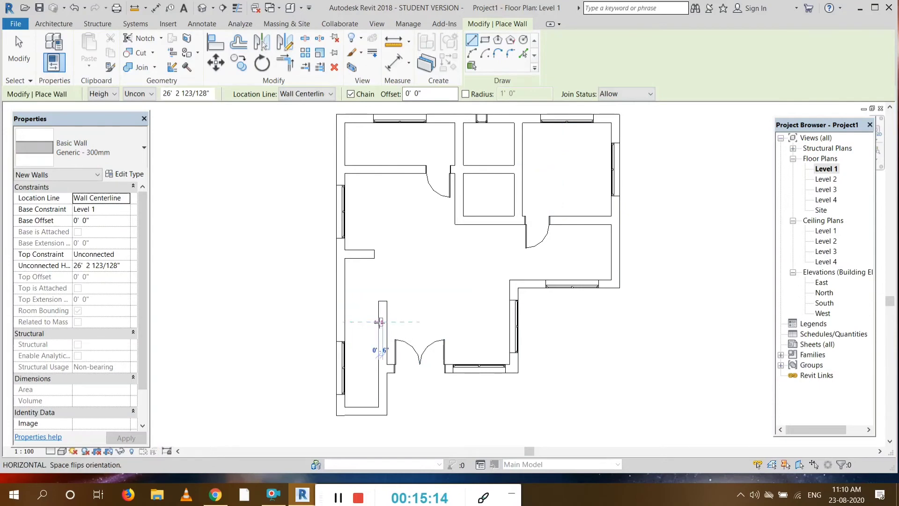
# Close off a small room at the lower left with a short horizontal wall
pyautogui.click(382, 323)
pyautogui.press('Escape')
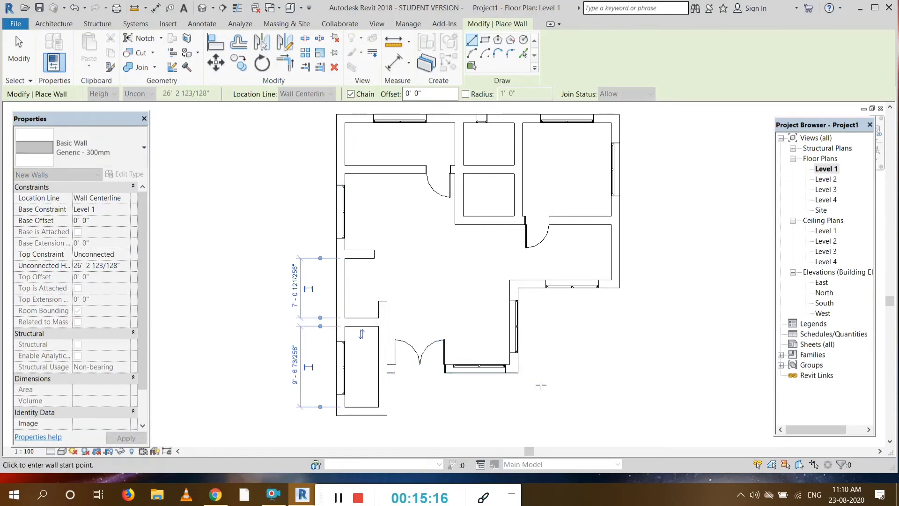
pyautogui.press('Escape')
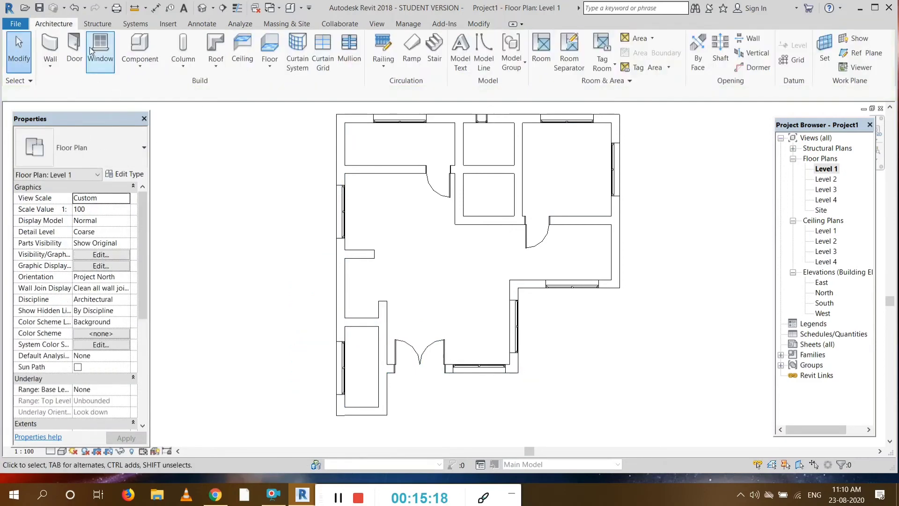
pyautogui.click(74, 46)
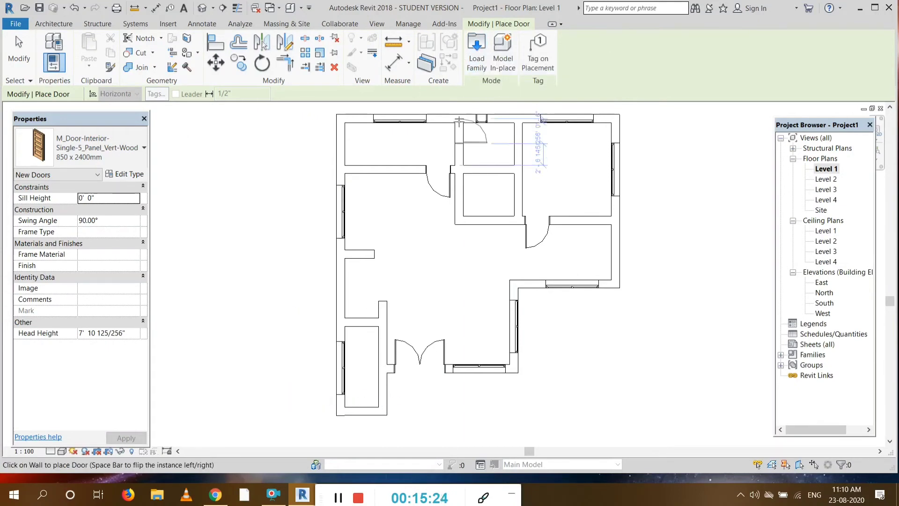
# Load the M_Door-Interior-Single-2_Panel-Wood family and choose its 550 x 2100mm type
pyautogui.click(485, 63)
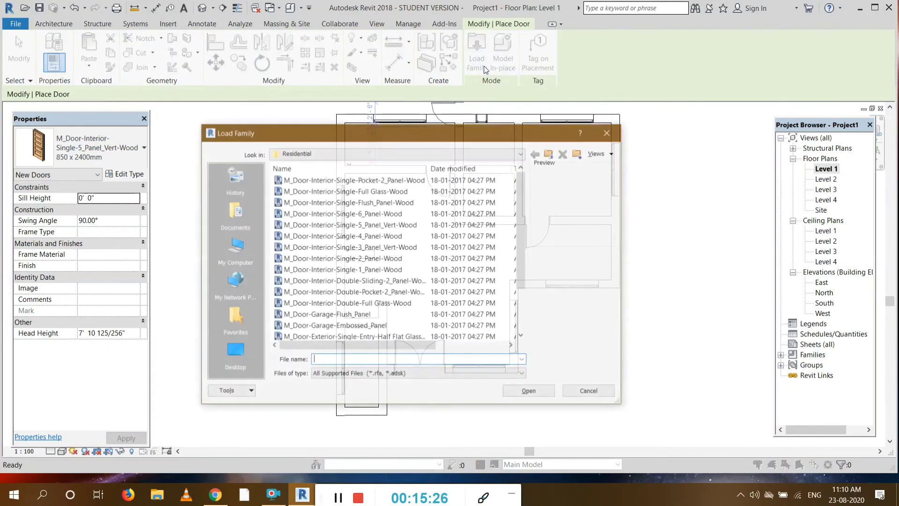
pyautogui.click(342, 224)
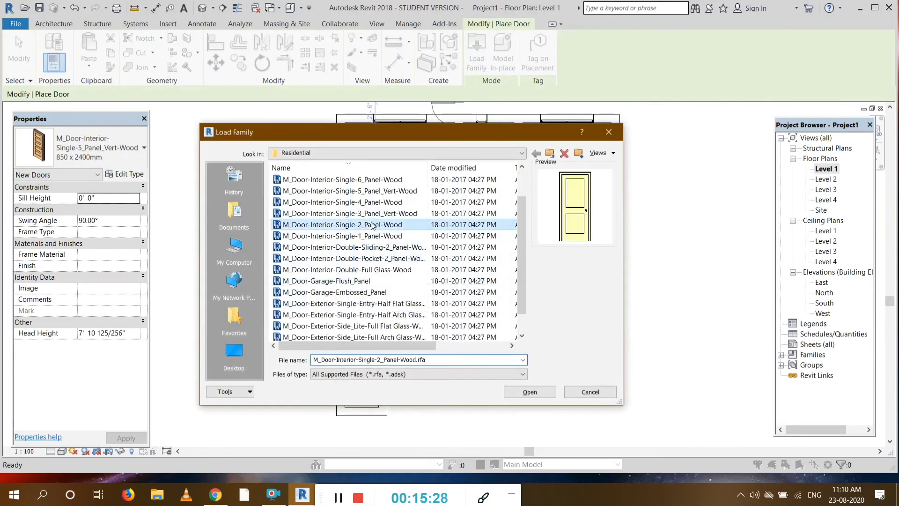
pyautogui.click(529, 391)
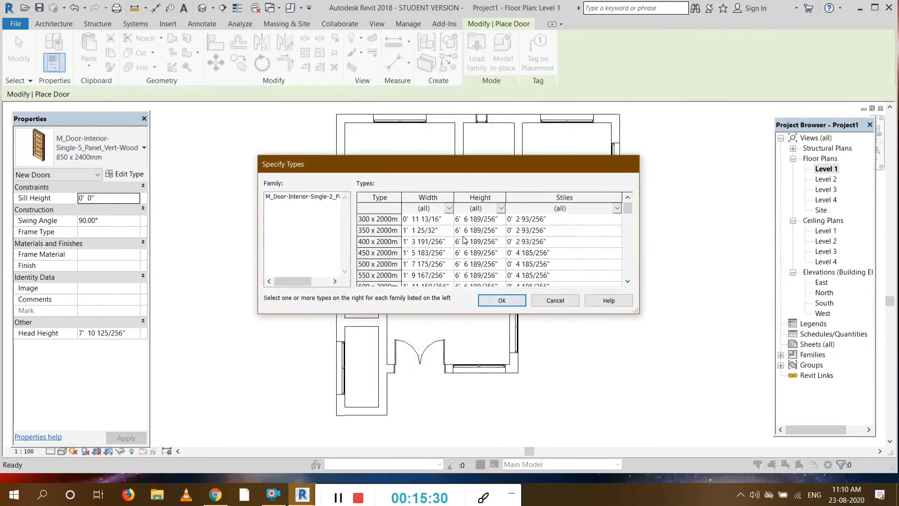
pyautogui.scroll(-2, 465, 245)
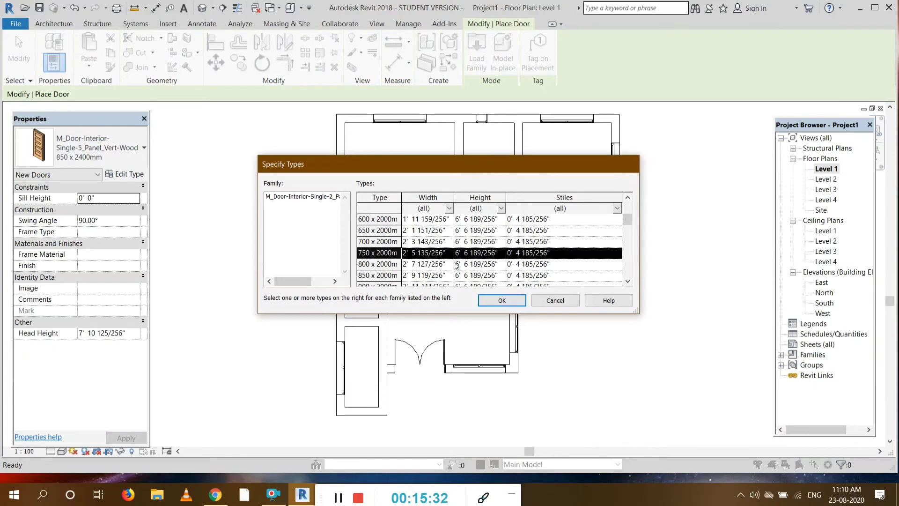
pyautogui.scroll(-4, 454, 262)
pyautogui.scroll(2, 457, 265)
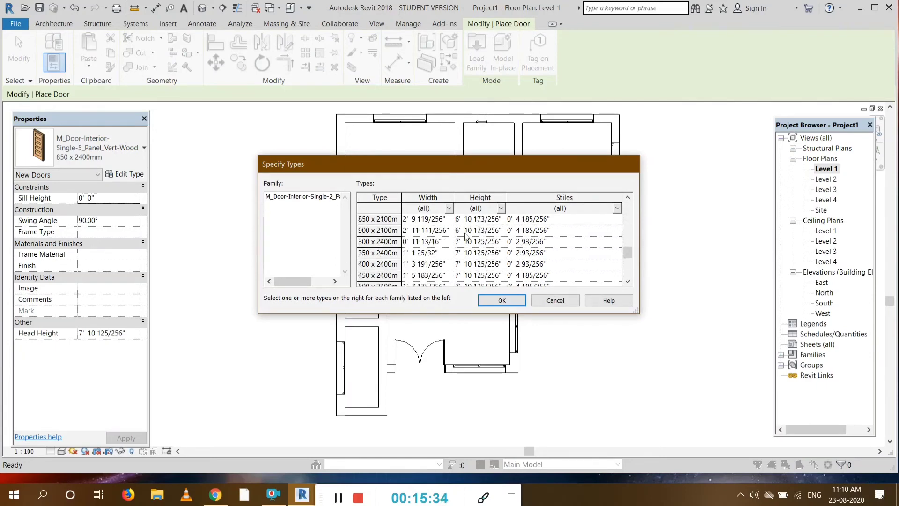
pyautogui.scroll(2, 464, 260)
pyautogui.click(471, 256)
pyautogui.click(513, 303)
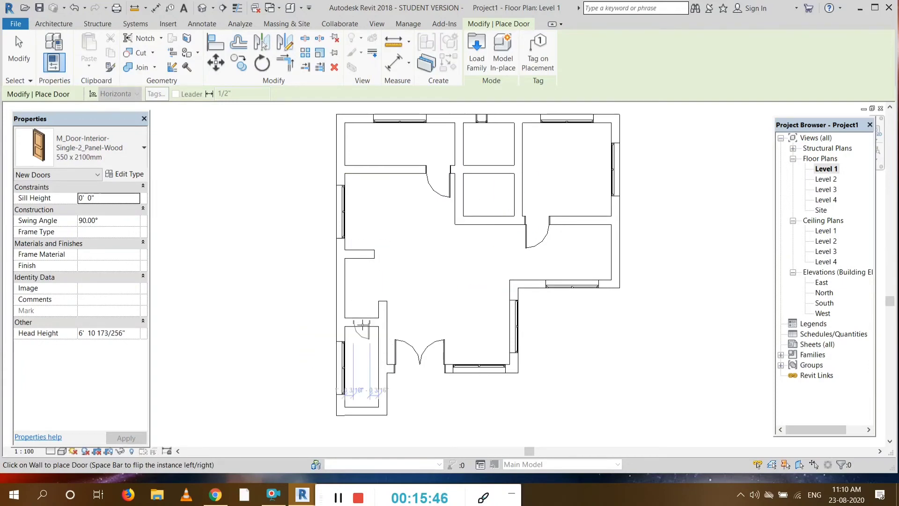
# Place 550 x 2100mm doors into the small lower-left room and an upper-middle room
pyautogui.click(372, 328)
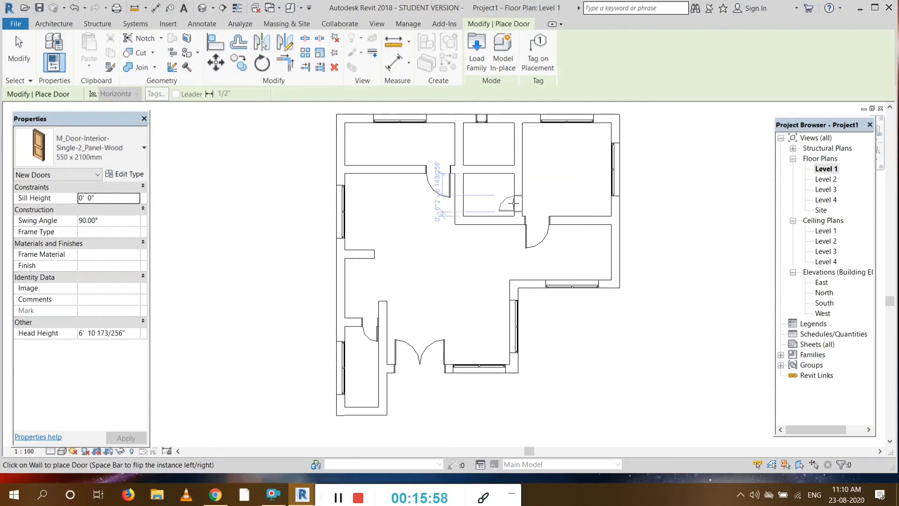
pyautogui.click(515, 207)
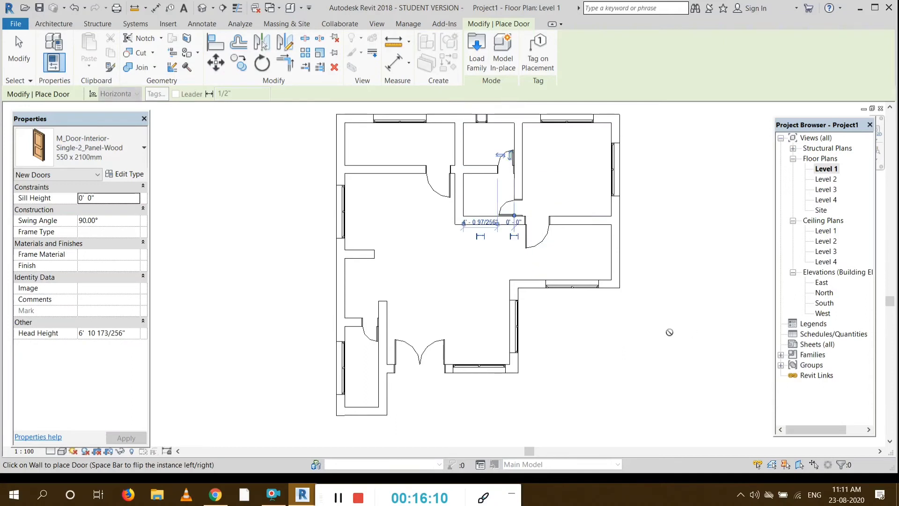
pyautogui.press('Escape')
pyautogui.press('Escape')
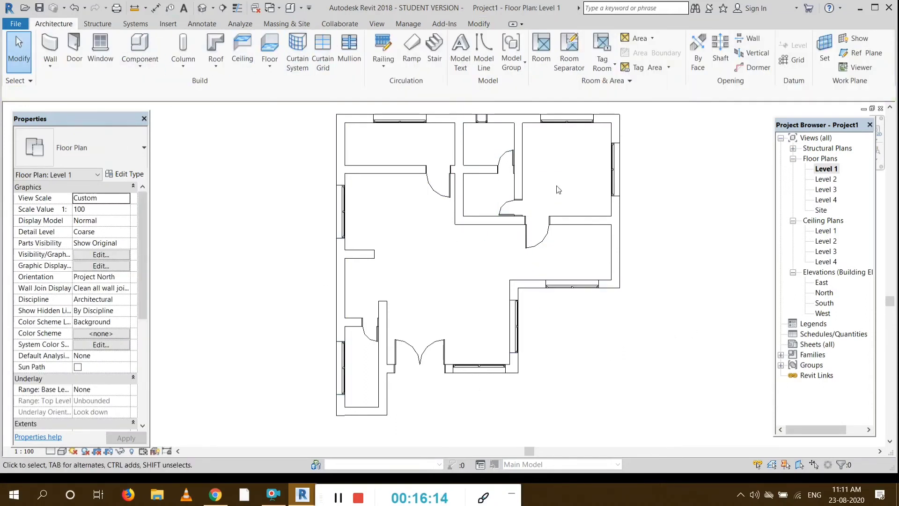
pyautogui.click(203, 9)
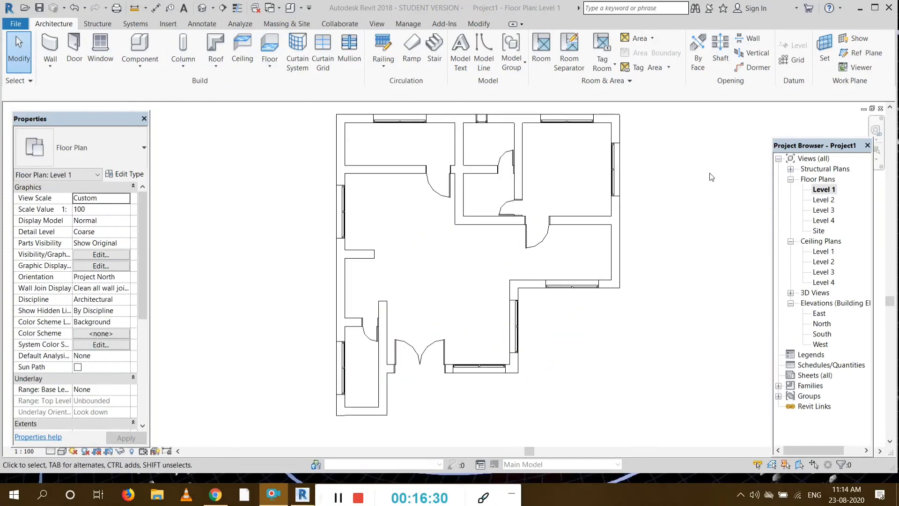
# Orbit the 3D house with the ViewCube from top and front, then return to the Level 1 plan
pyautogui.click(203, 10)
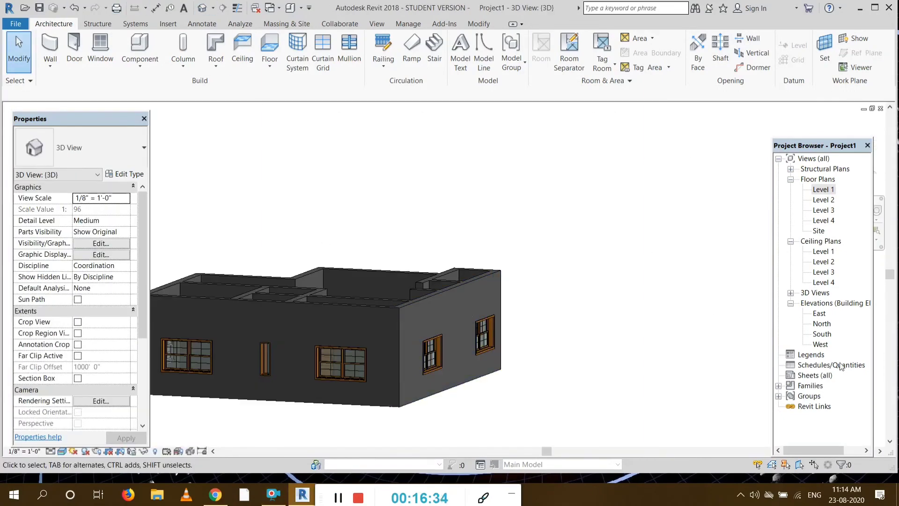
pyautogui.moveTo(550, 454); pyautogui.dragTo(519, 453)
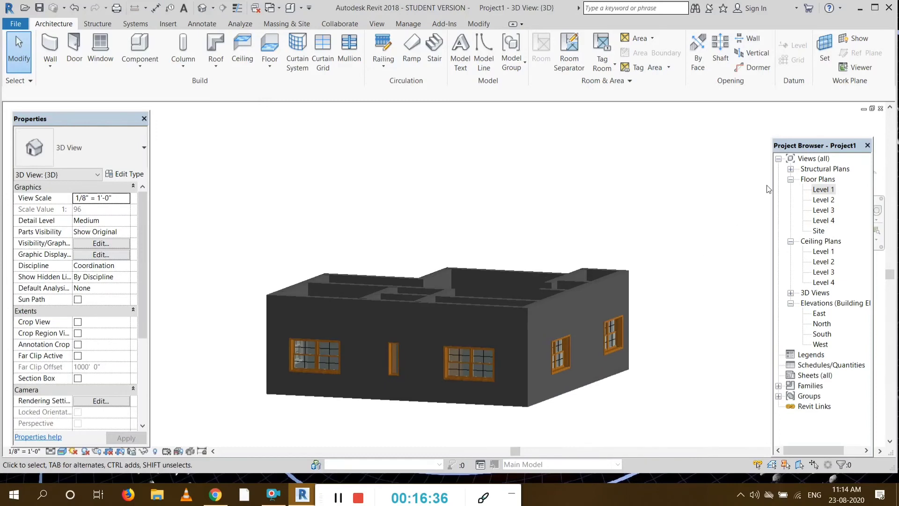
pyautogui.moveTo(852, 149); pyautogui.dragTo(865, 198)
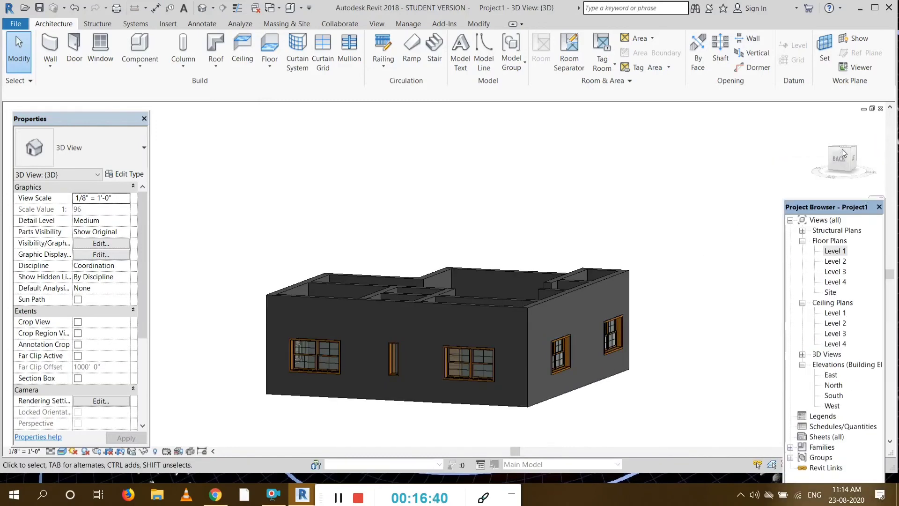
pyautogui.moveTo(843, 153); pyautogui.dragTo(824, 157)
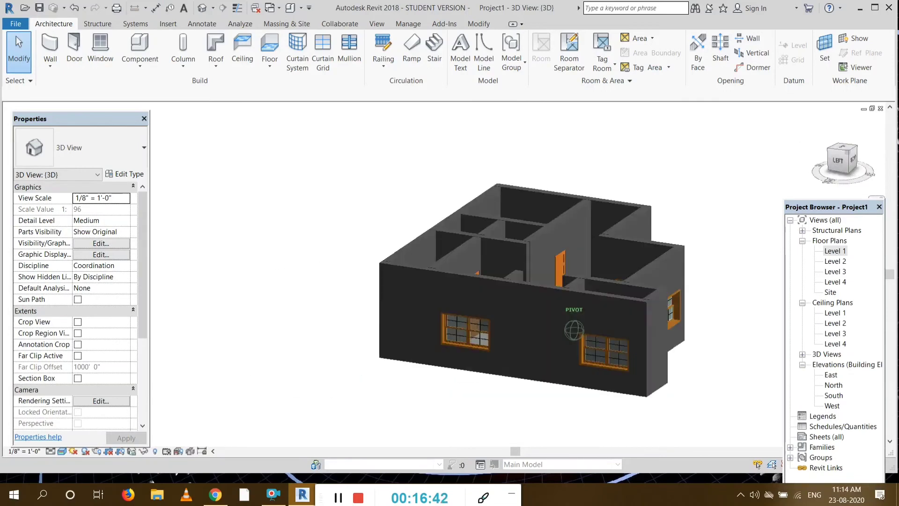
pyautogui.click(853, 160)
pyautogui.keyDown('shift'); pyautogui.moveTo(656, 281); pyautogui.dragTo(646, 281, button='middle'); pyautogui.keyUp('shift')
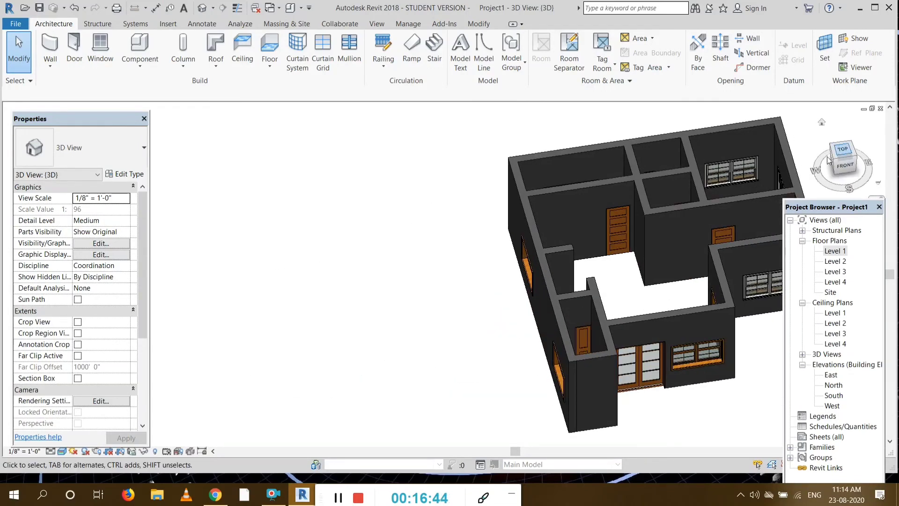
pyautogui.moveTo(518, 451); pyautogui.dragTo(562, 450)
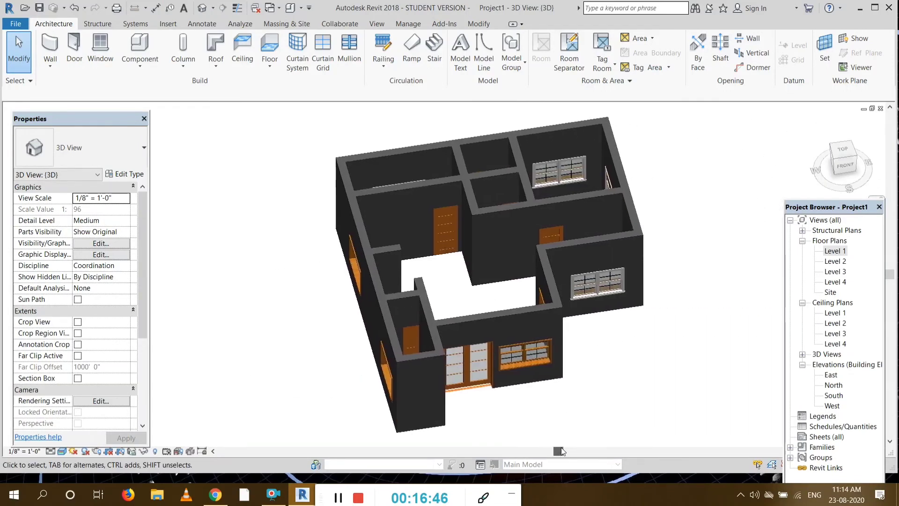
pyautogui.click(837, 160)
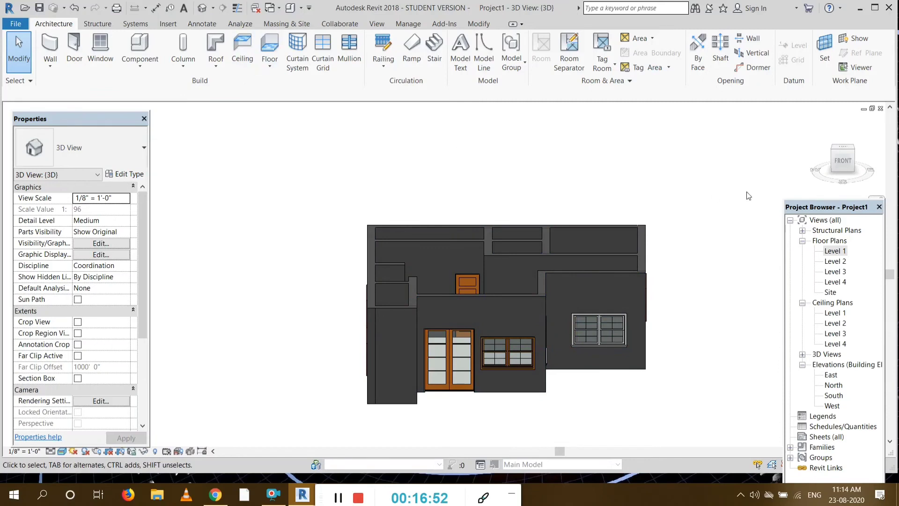
pyautogui.doubleClick(840, 251)
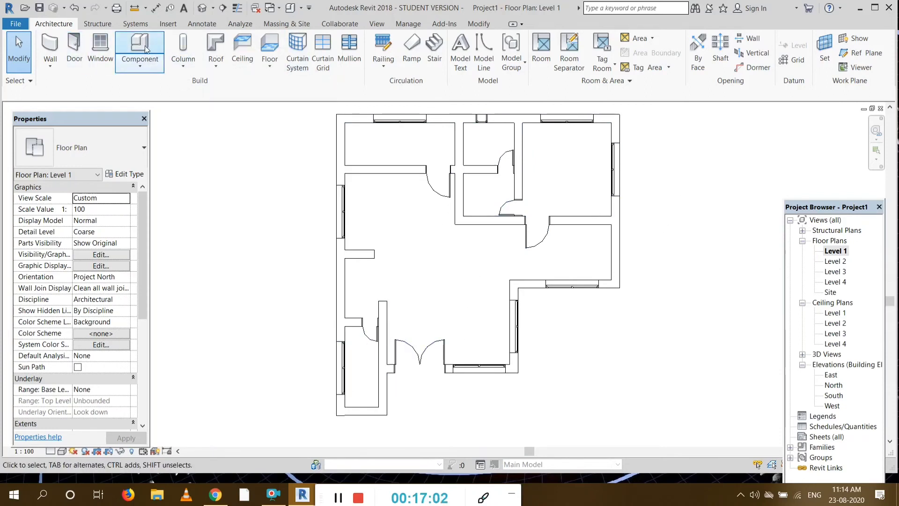
# Sketch a U-shaped stair with a 12-riser first run and a return run in the right-hand room
pyautogui.click(435, 50)
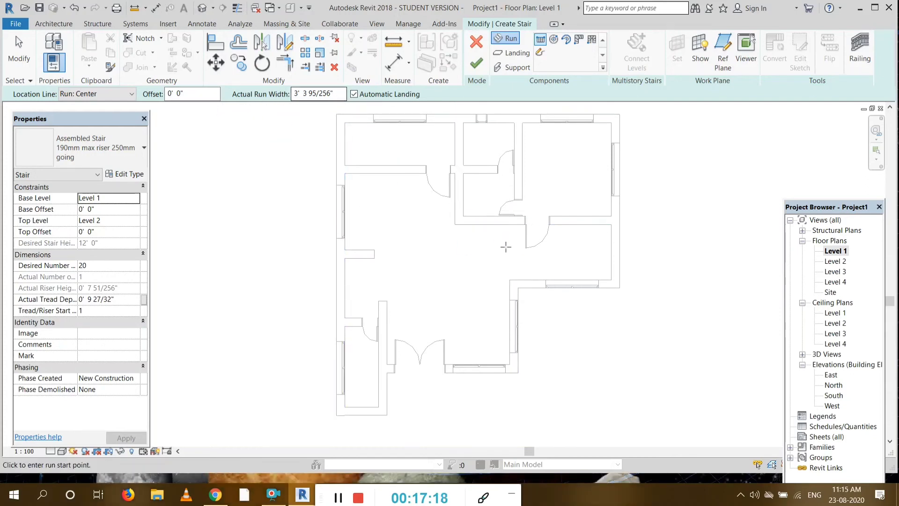
pyautogui.click(522, 269)
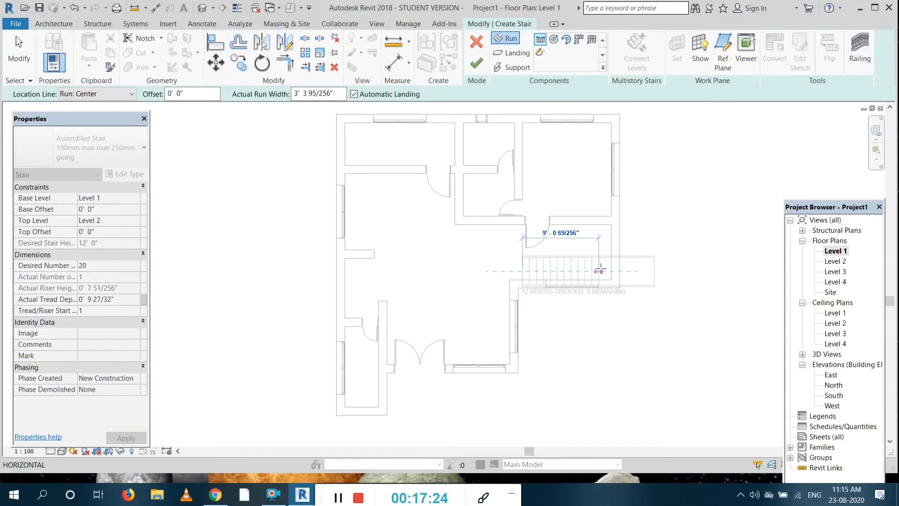
pyautogui.click(600, 271)
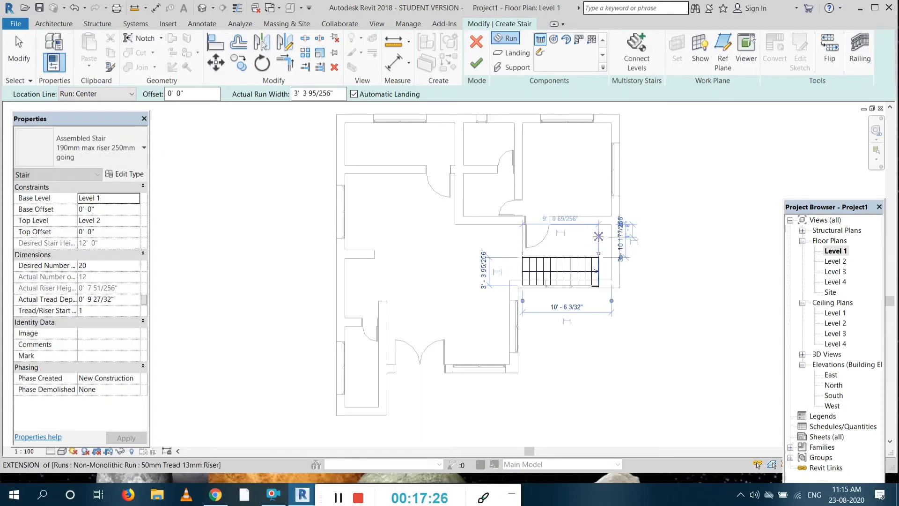
pyautogui.click(518, 240)
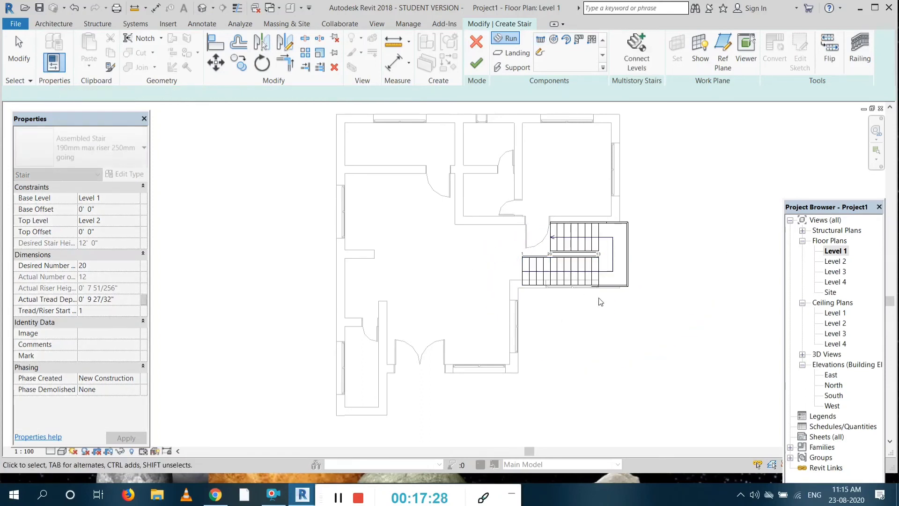
# Set the lower stair run's width to 2'
pyautogui.click(559, 274)
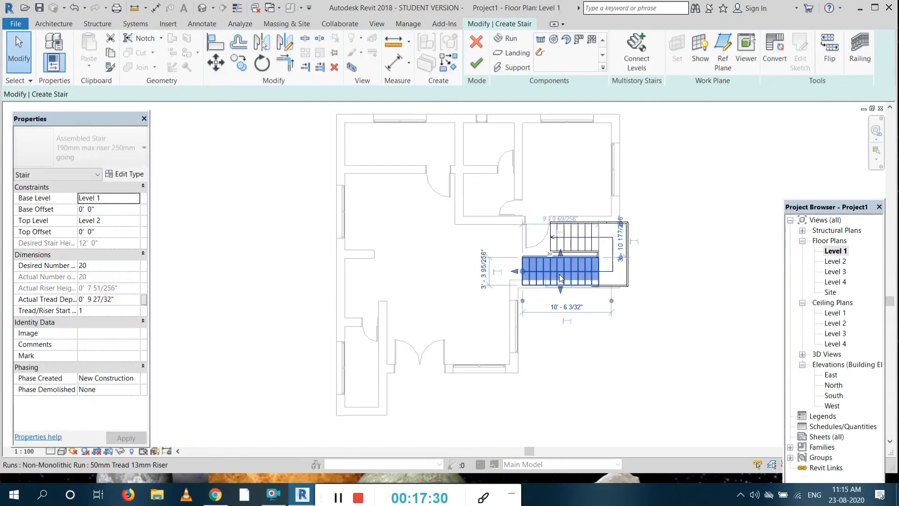
pyautogui.click(485, 274)
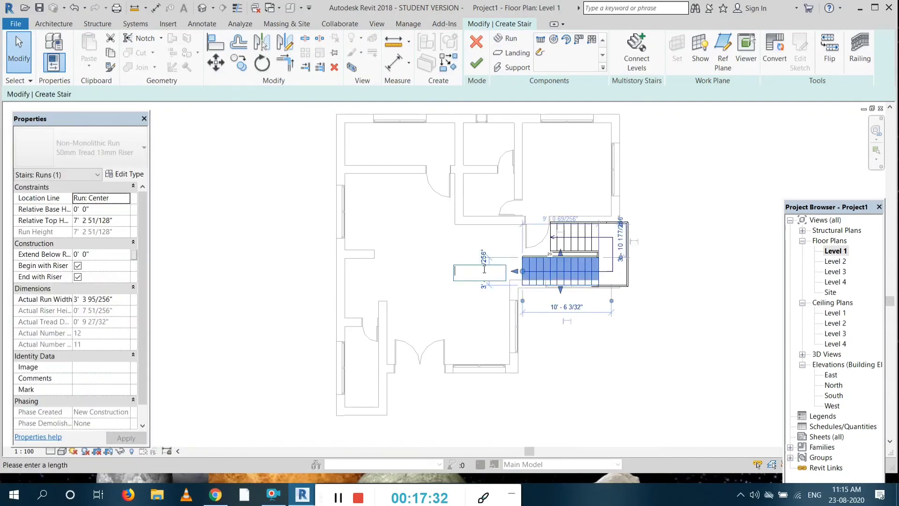
pyautogui.write("2'")
pyautogui.press('Return')
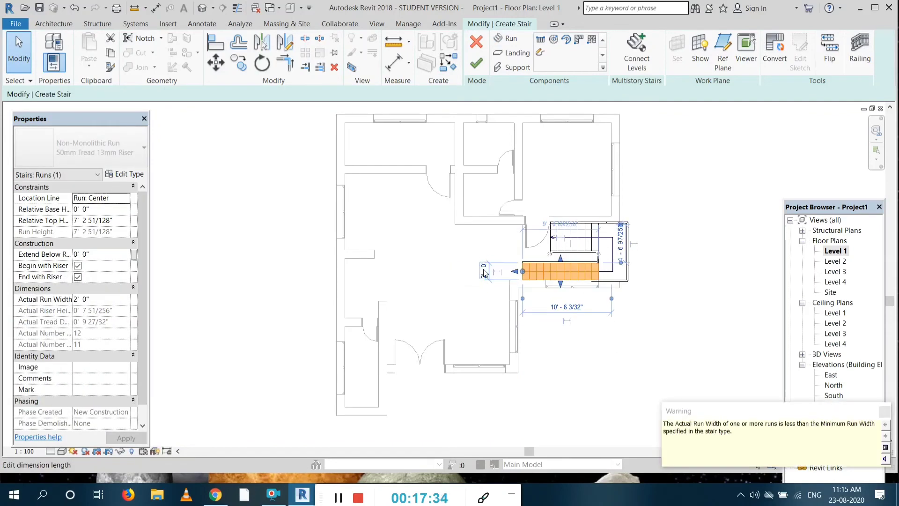
pyautogui.click(698, 312)
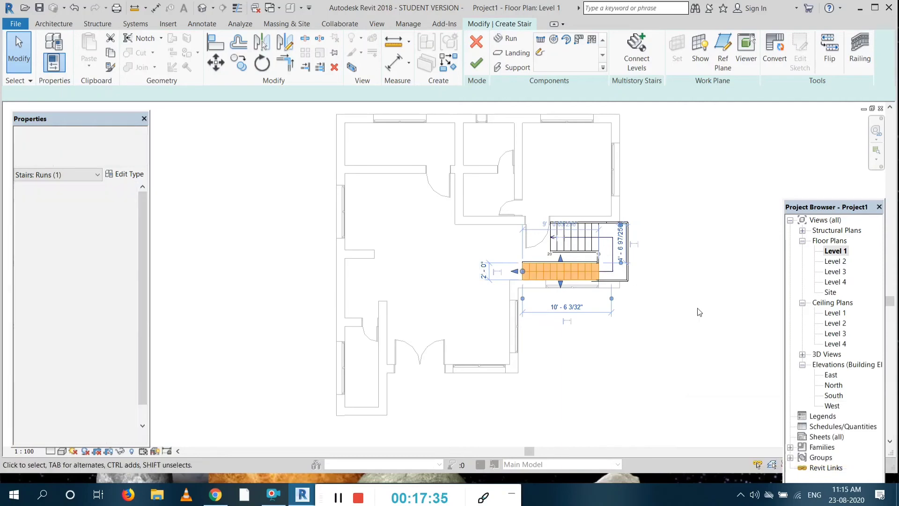
# Shift the upper run down slightly and pull the landing's right edge inward
pyautogui.click(561, 239)
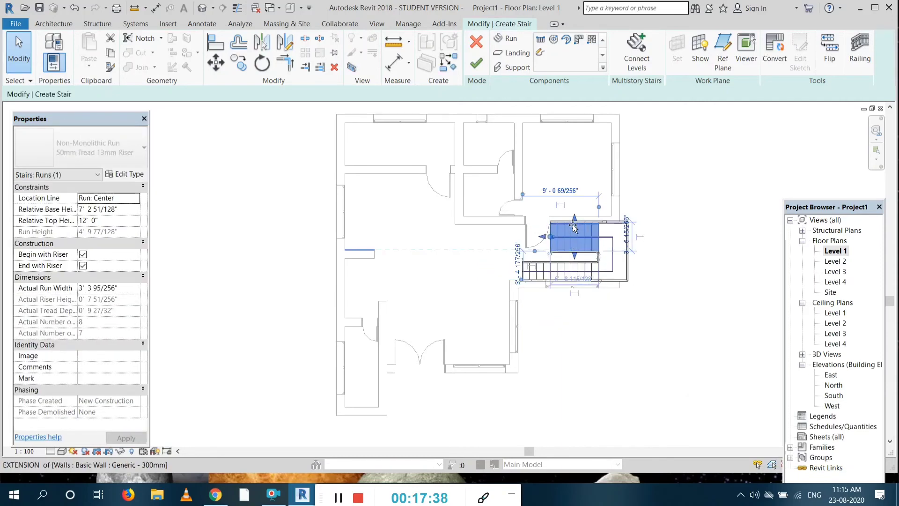
pyautogui.moveTo(572, 226); pyautogui.dragTo(573, 233)
pyautogui.click(630, 259)
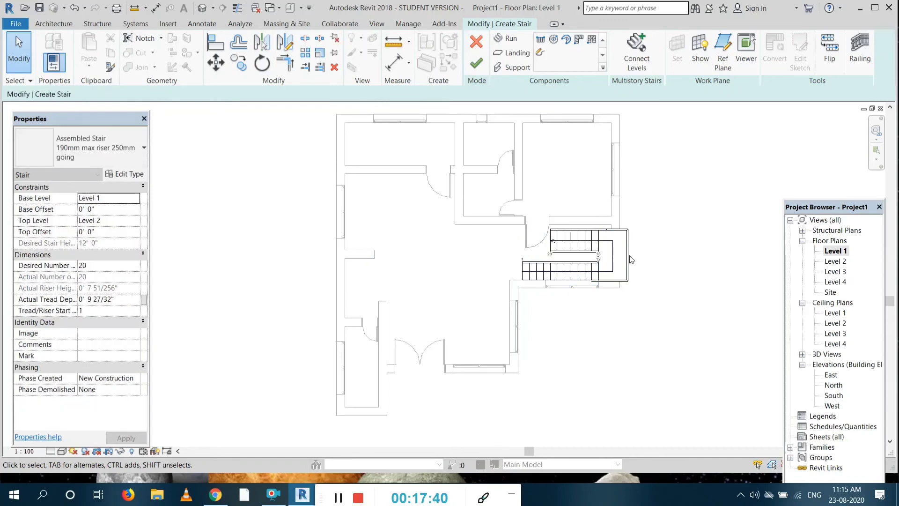
pyautogui.click(629, 259)
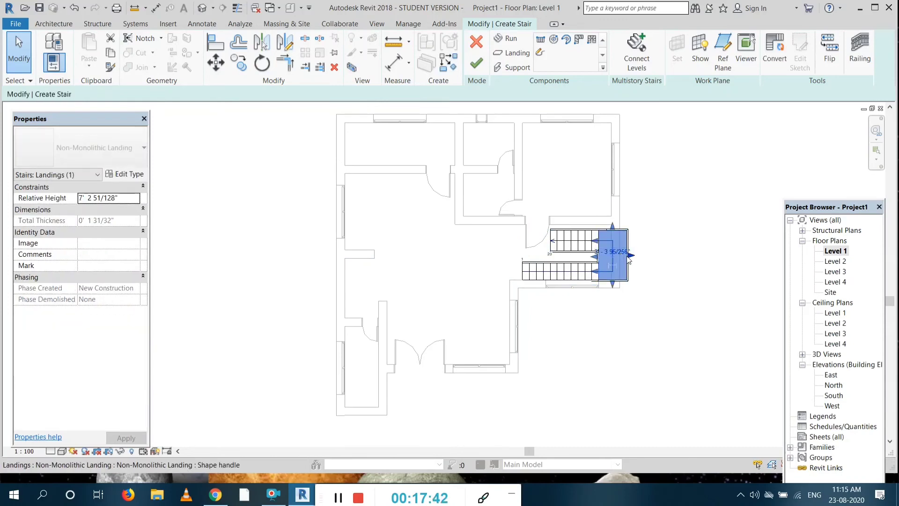
pyautogui.moveTo(629, 260); pyautogui.dragTo(617, 260)
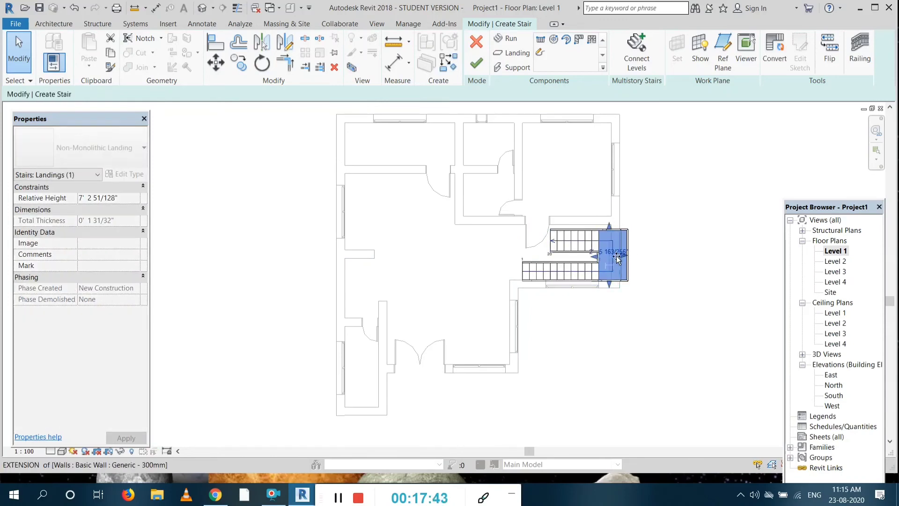
pyautogui.click(707, 283)
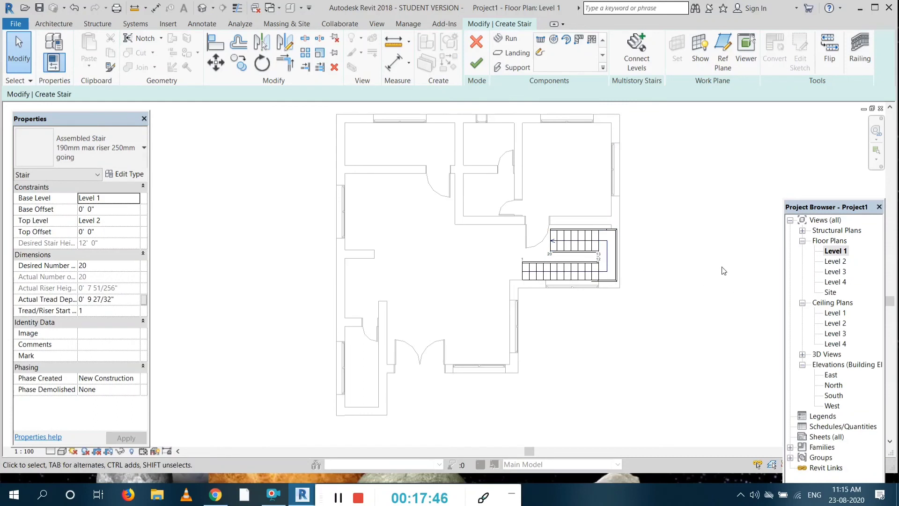
# Narrow the upper run to about 1'7" and resize the landing edge
pyautogui.click(579, 237)
pyautogui.moveTo(576, 226); pyautogui.dragTo(576, 233)
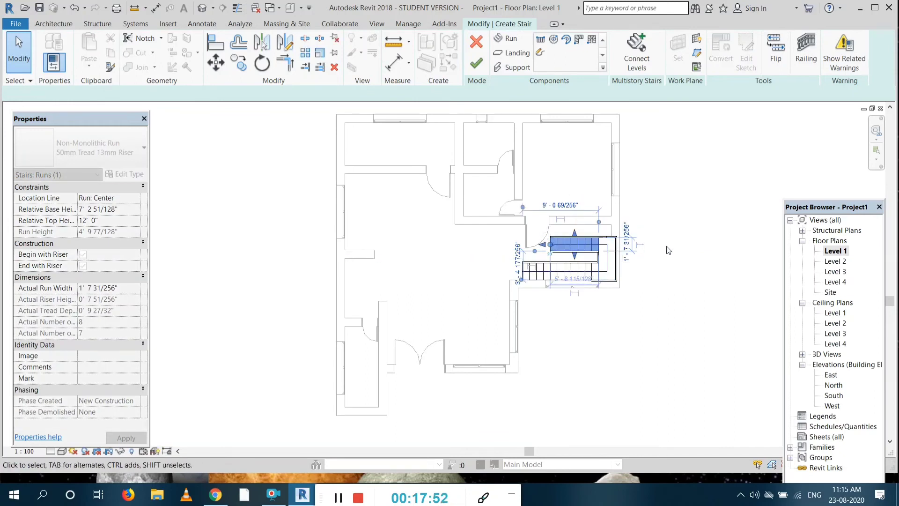
pyautogui.click(632, 253)
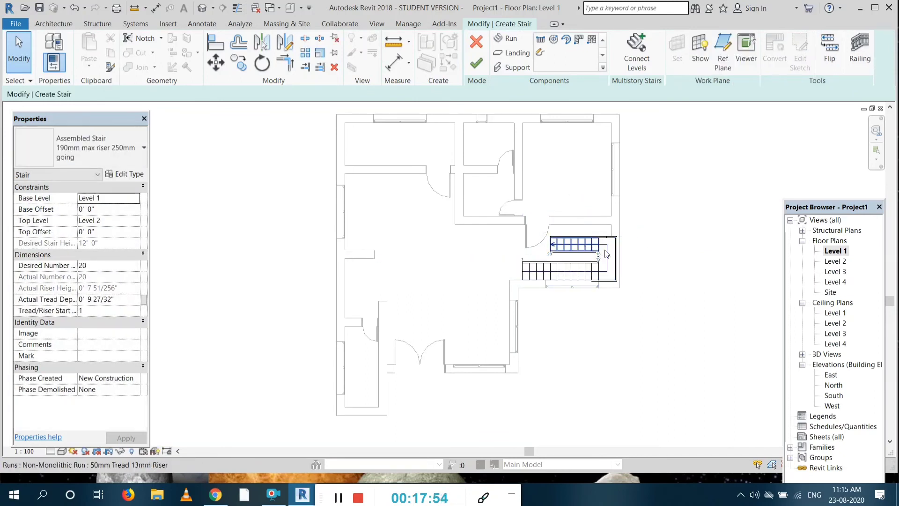
pyautogui.click(606, 256)
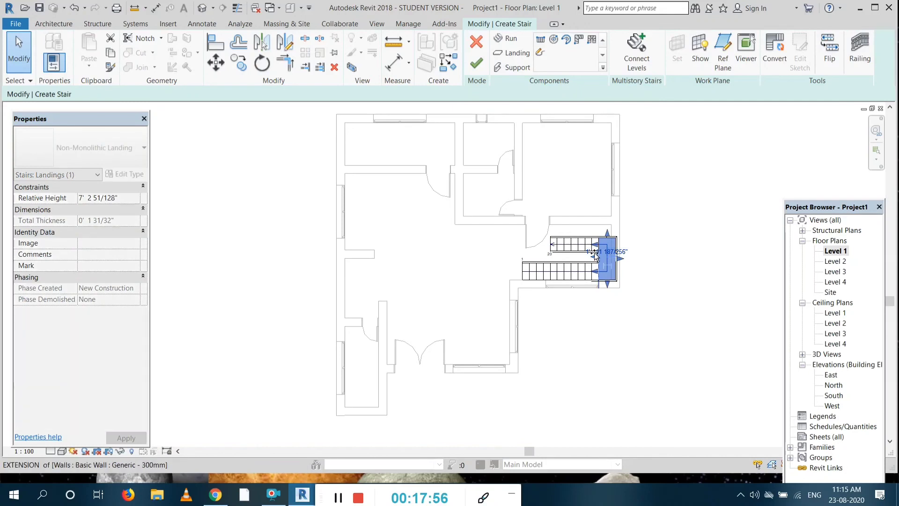
pyautogui.moveTo(595, 257); pyautogui.dragTo(595, 256)
pyautogui.press('Escape')
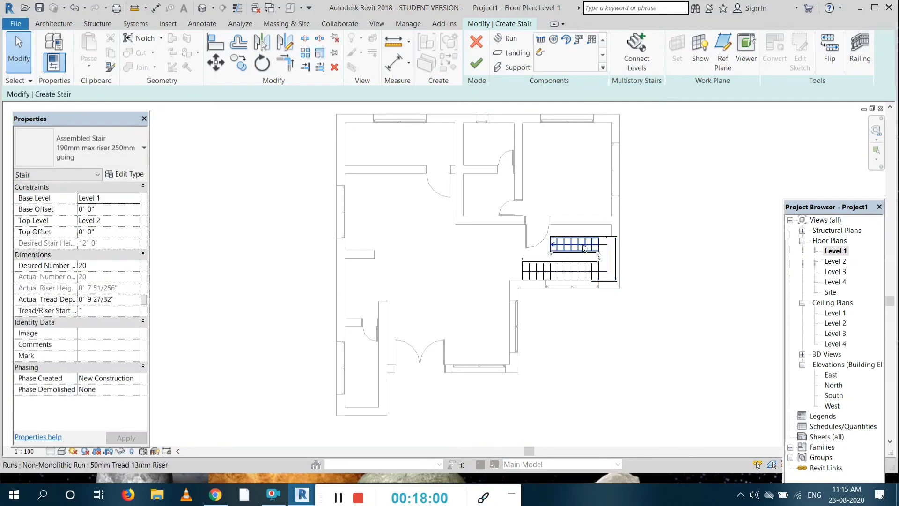
# Widen the upper stair run back to 2'5"
pyautogui.click(566, 254)
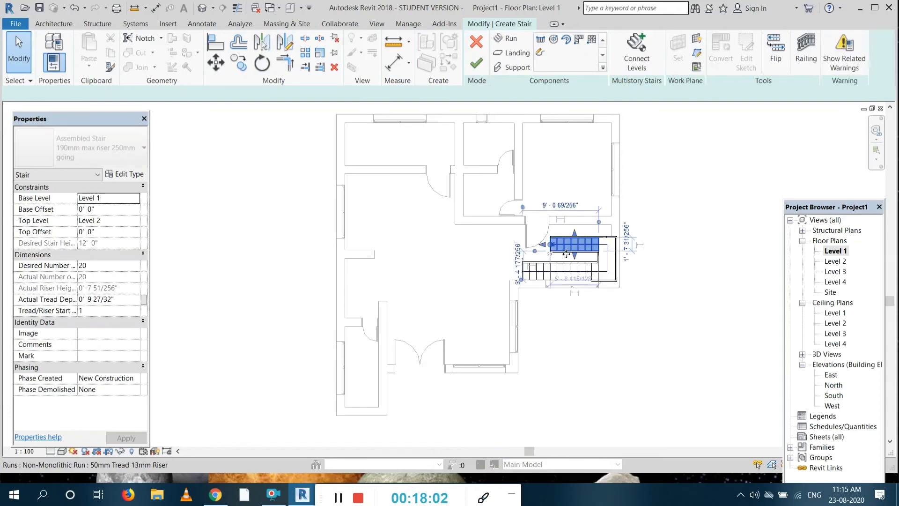
pyautogui.moveTo(574, 257); pyautogui.dragTo(574, 264)
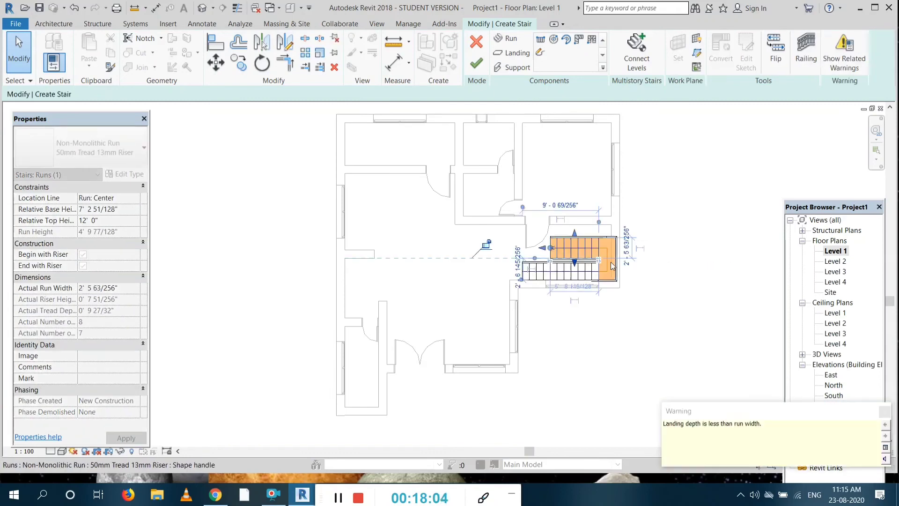
pyautogui.click(676, 266)
pyautogui.click(575, 234)
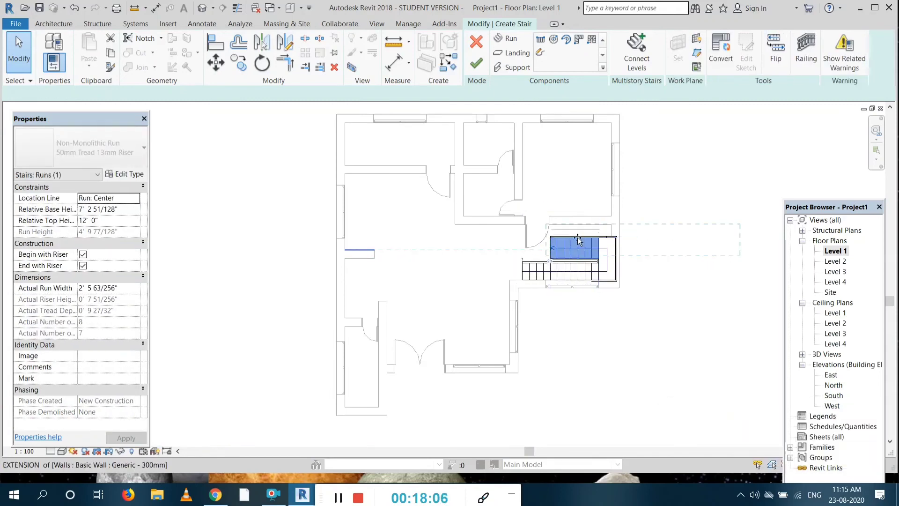
pyautogui.press('Escape')
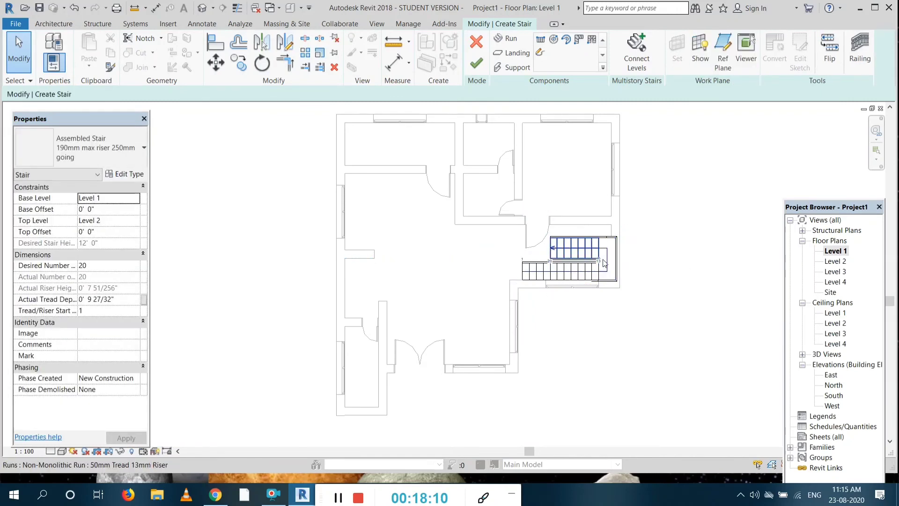
# Move the whole stair left, lining it up with the wall extension
pyautogui.moveTo(509, 240); pyautogui.dragTo(640, 295)
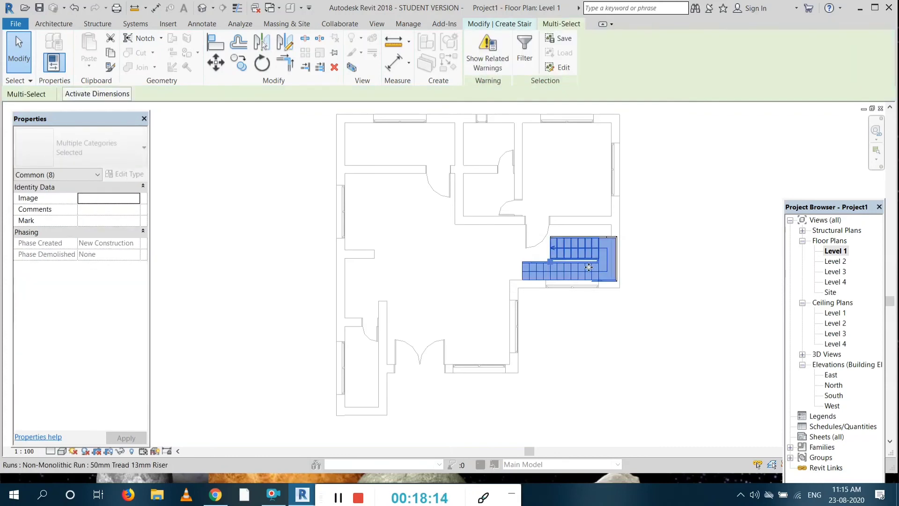
pyautogui.moveTo(589, 267); pyautogui.dragTo(587, 260)
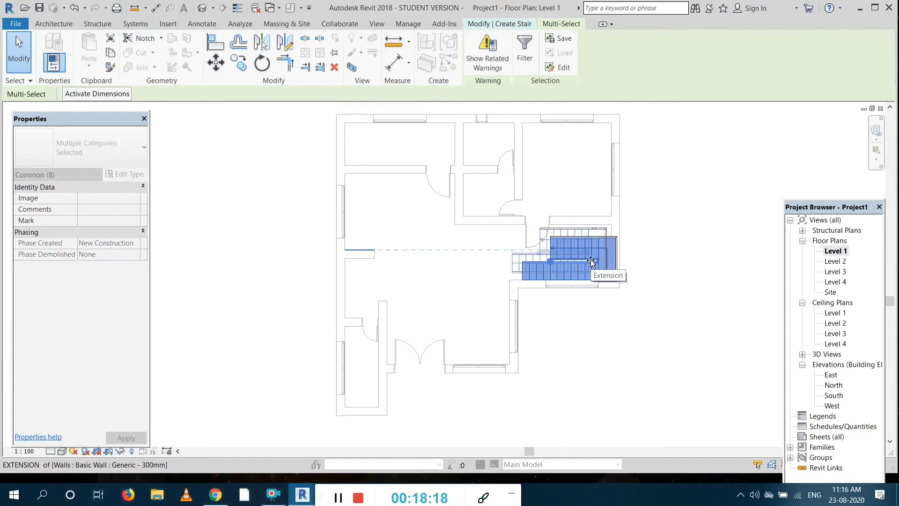
pyautogui.moveTo(591, 262); pyautogui.dragTo(594, 263)
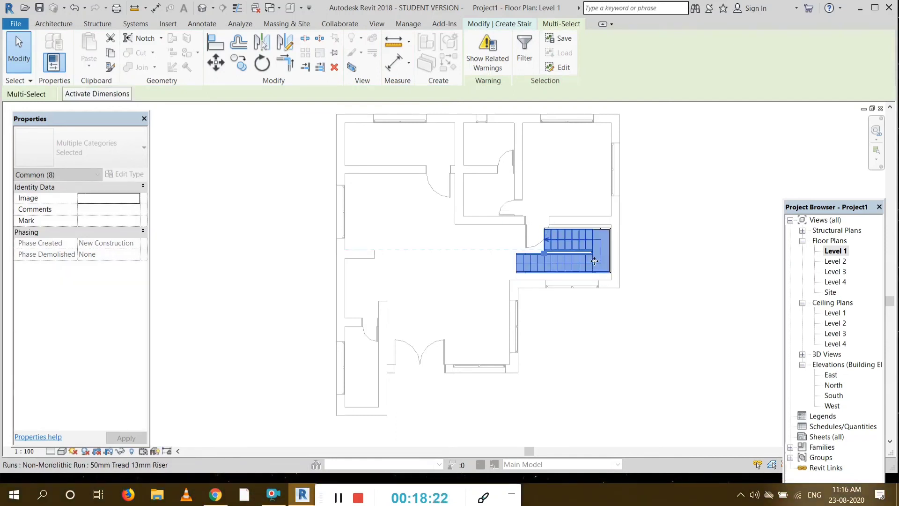
pyautogui.click(662, 278)
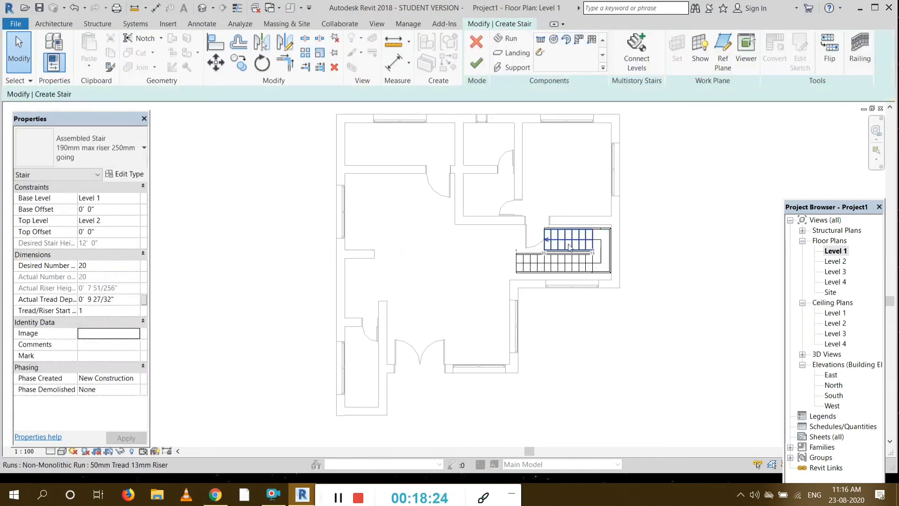
# Drag the upper run's end grip to shorten it, leaving 19 of 20 risers
pyautogui.click(548, 242)
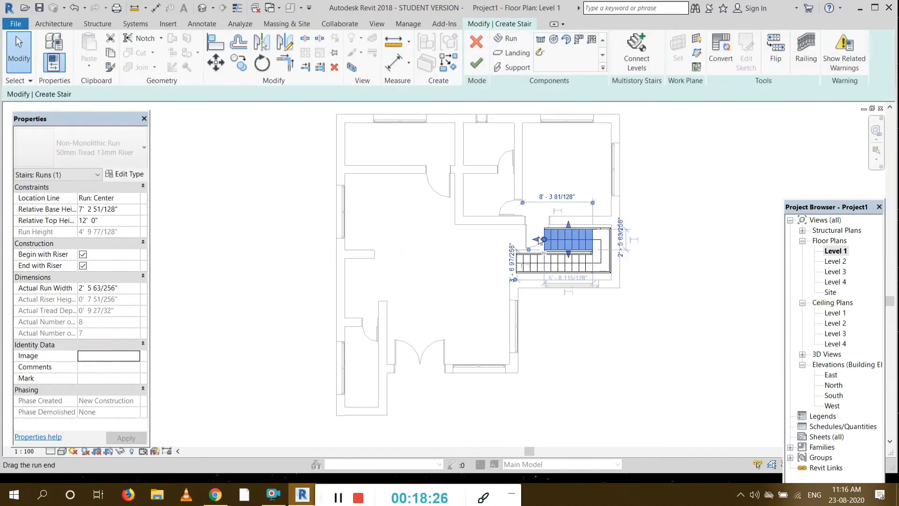
pyautogui.moveTo(539, 240); pyautogui.dragTo(564, 256)
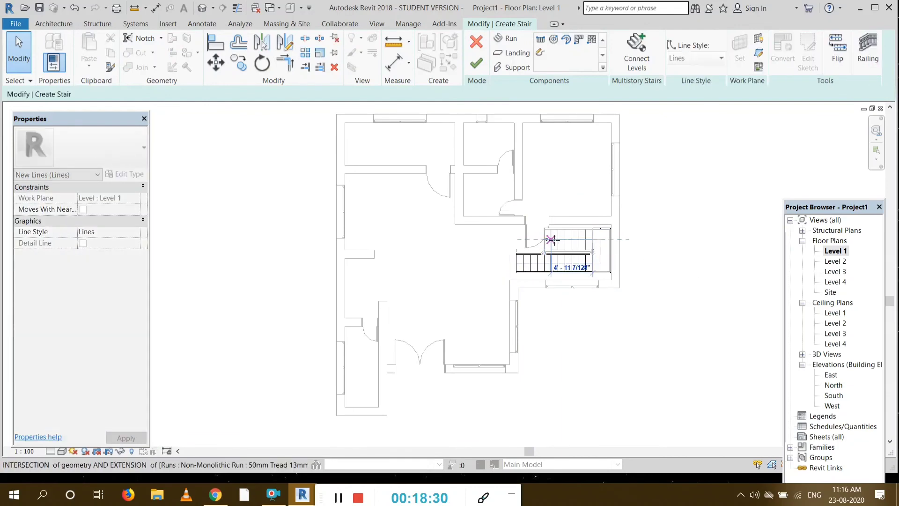
pyautogui.click(707, 273)
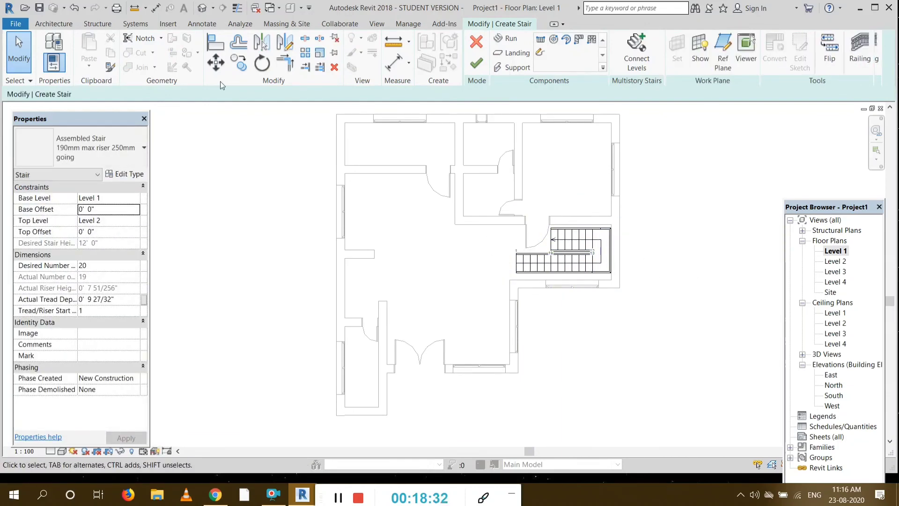
# Finish the stair edit from the default 3D view so its railings appear
pyautogui.click(203, 7)
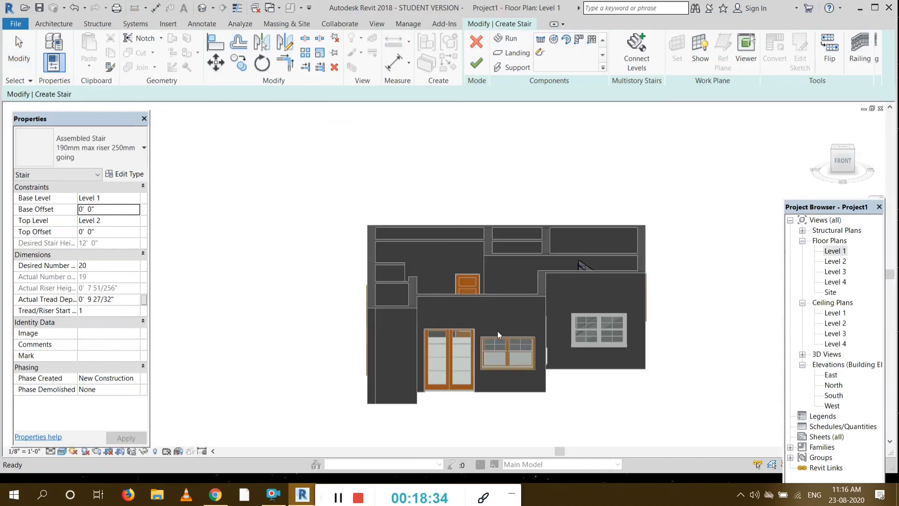
pyautogui.click(834, 154)
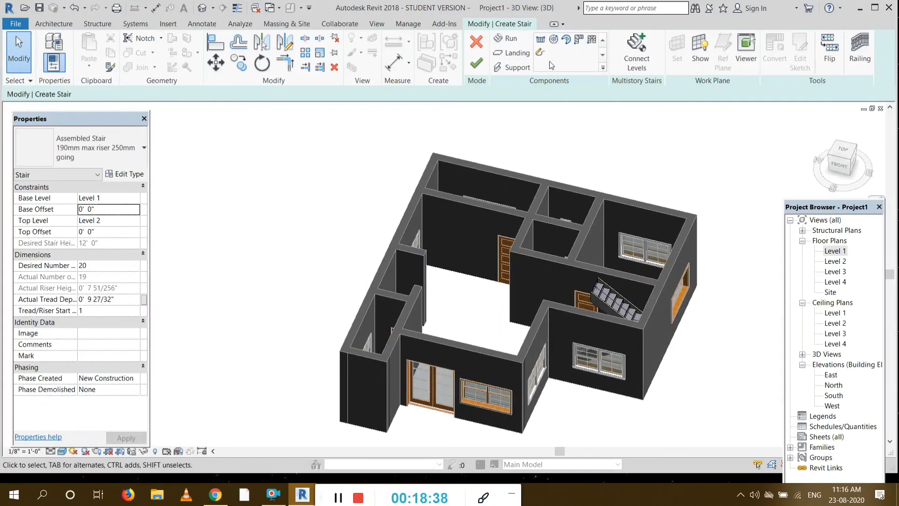
pyautogui.click(481, 72)
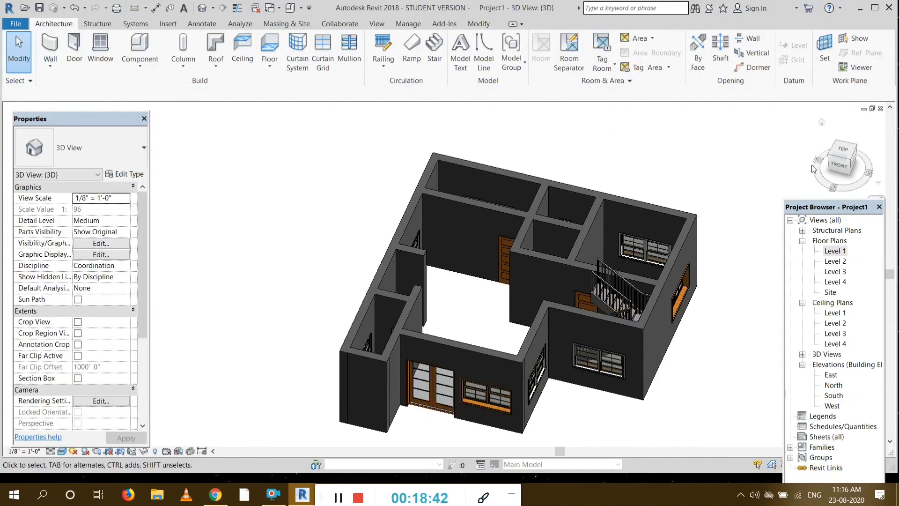
# Inspect the stair in 3D from the back, left and above, then return to Level 1
pyautogui.moveTo(829, 157)
pyautogui.mouseDown()
pyautogui.moveTo(857, 162)
pyautogui.moveTo(842, 152)
pyautogui.mouseUp()
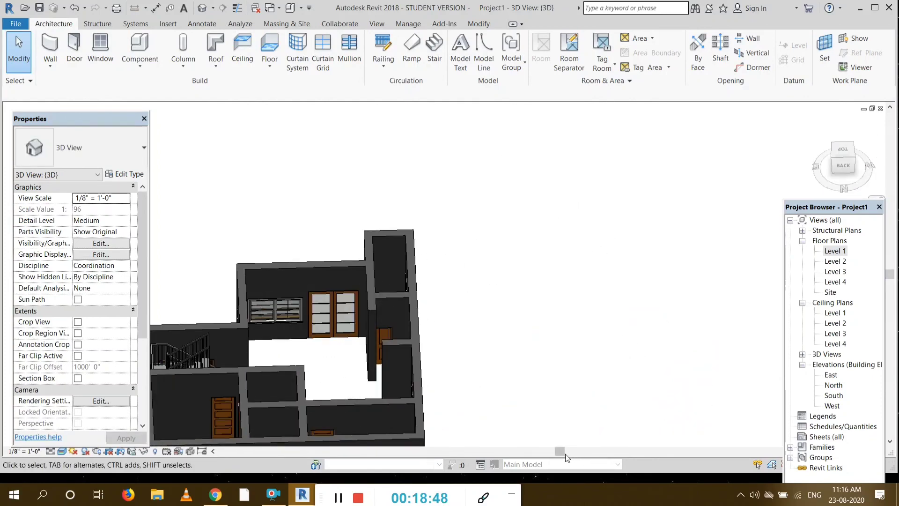
pyautogui.moveTo(565, 452); pyautogui.dragTo(520, 452)
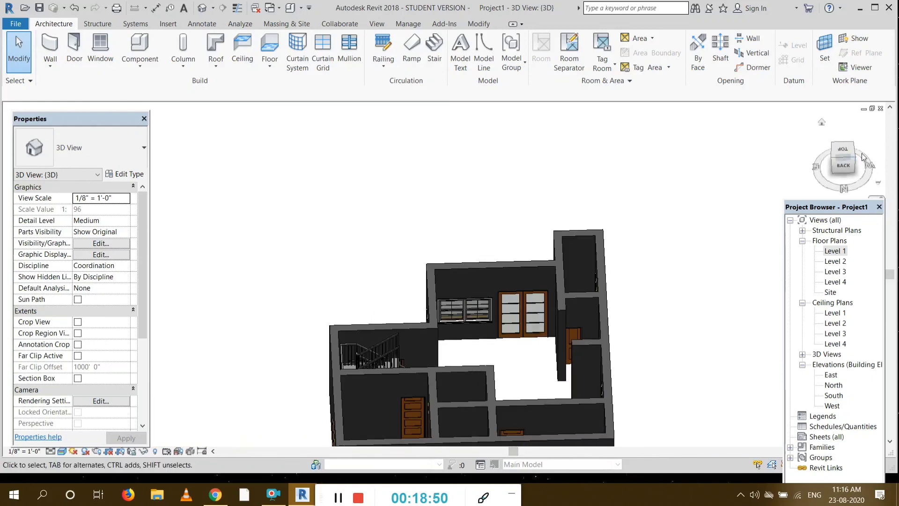
pyautogui.click(853, 151)
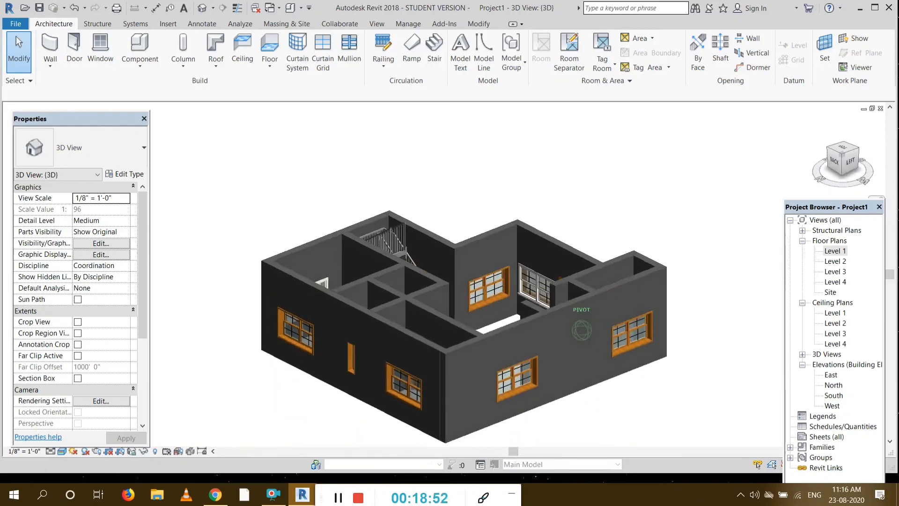
pyautogui.click(850, 162)
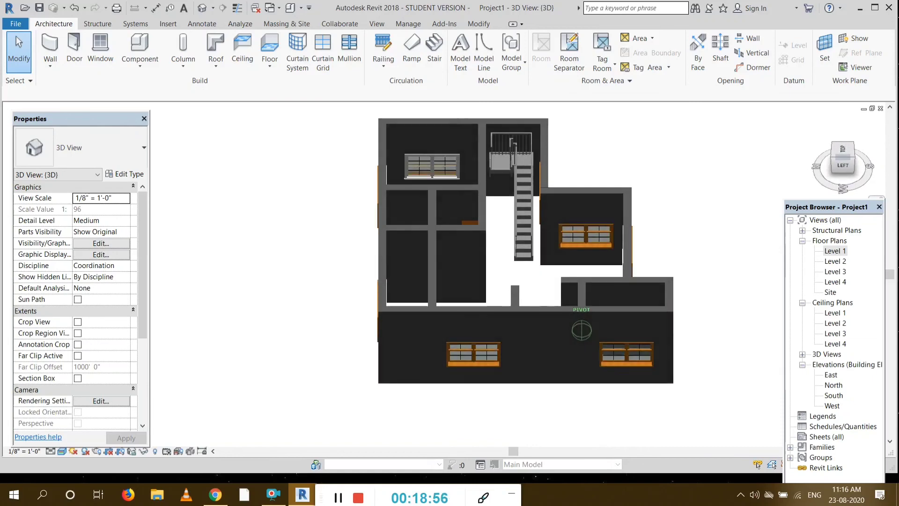
pyautogui.keyDown('shift'); pyautogui.moveTo(469, 281); pyautogui.dragTo(515, 305, button='middle'); pyautogui.keyUp('shift')
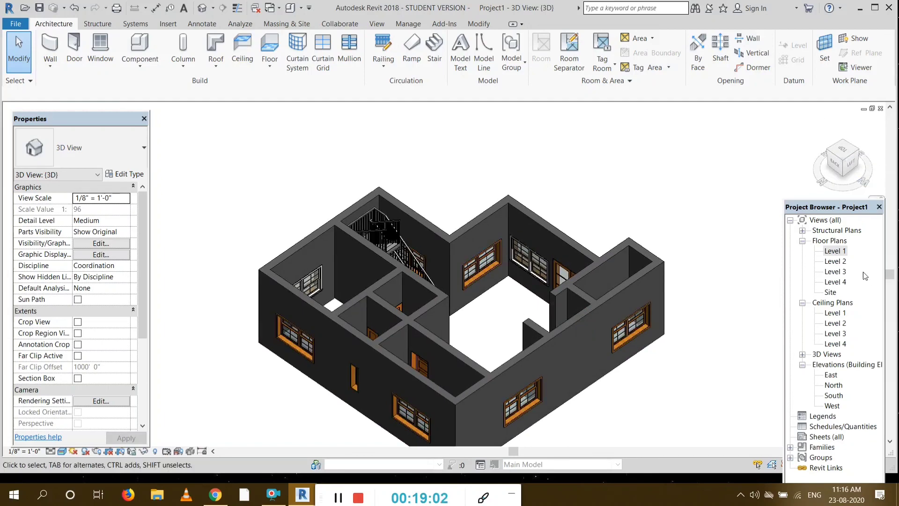
pyautogui.doubleClick(835, 251)
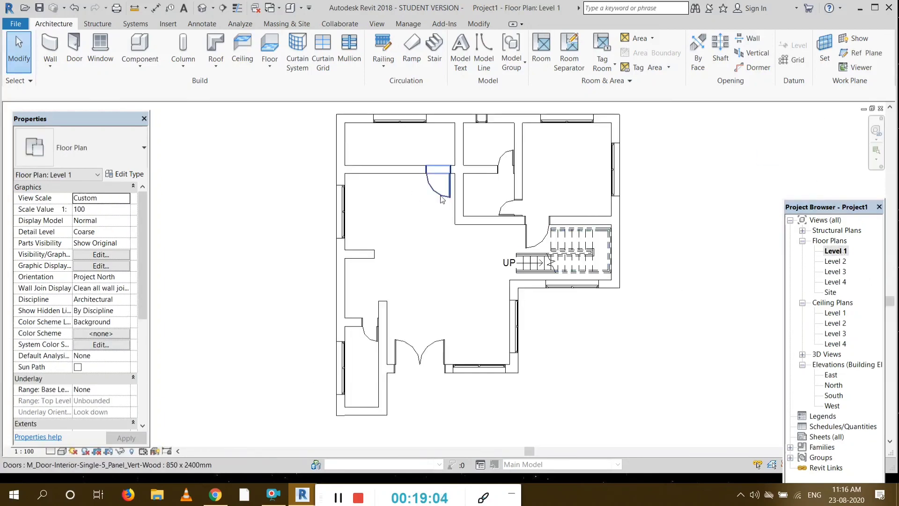
# Edit the 1100mm stair railing's path sketch, selecting and adjusting its top segment
pyautogui.click(577, 288)
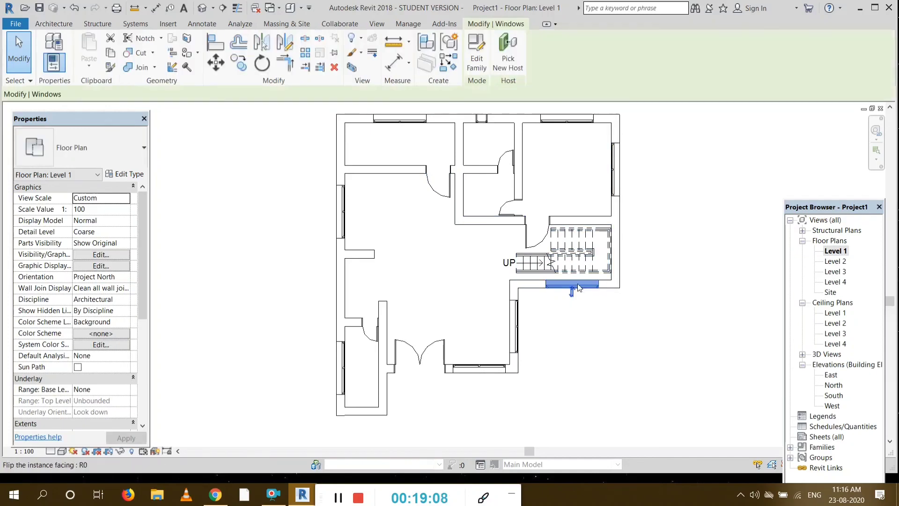
pyautogui.click(628, 306)
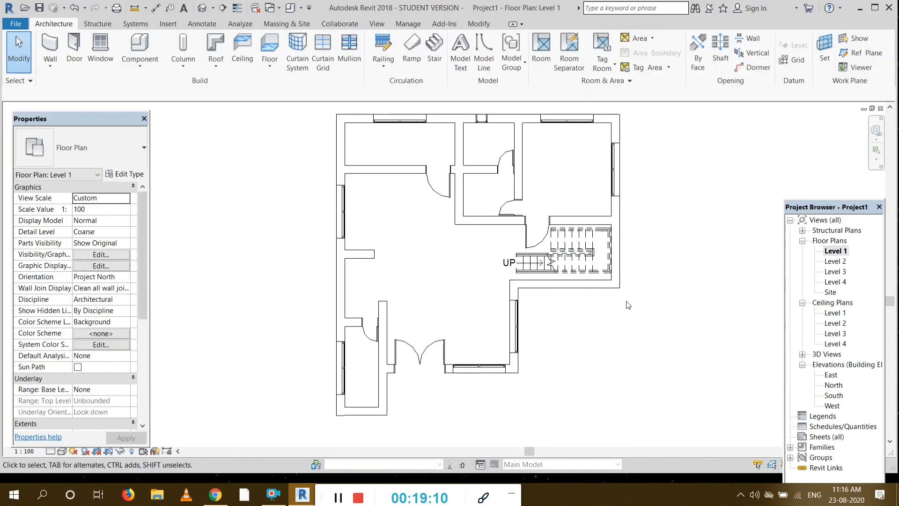
pyautogui.click(566, 238)
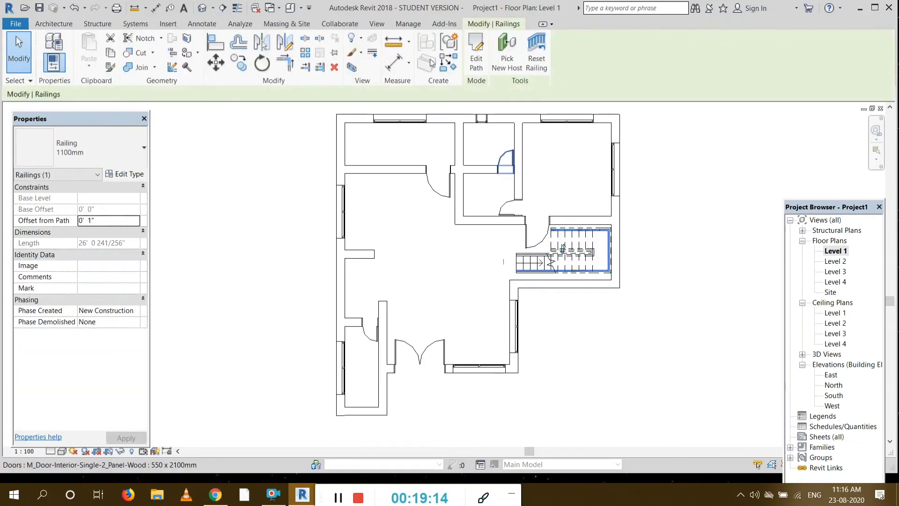
pyautogui.click(476, 56)
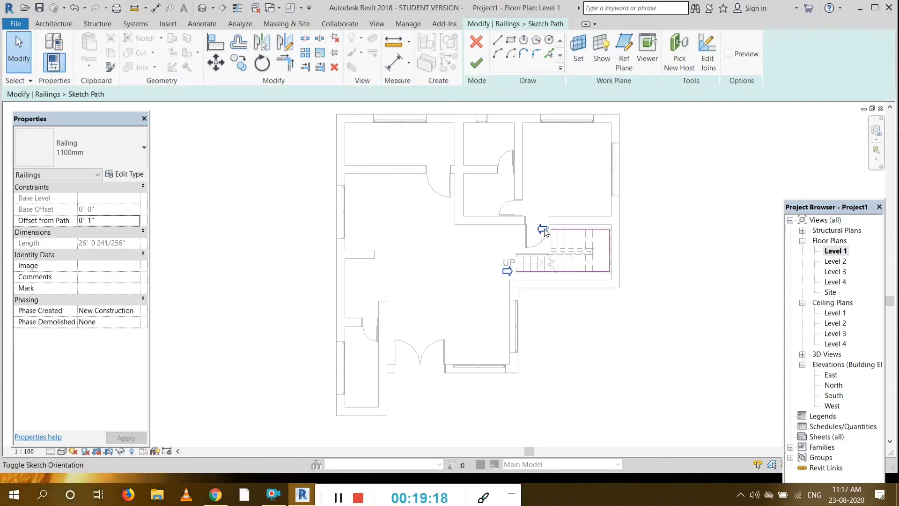
pyautogui.moveTo(525, 224); pyautogui.dragTo(610, 290)
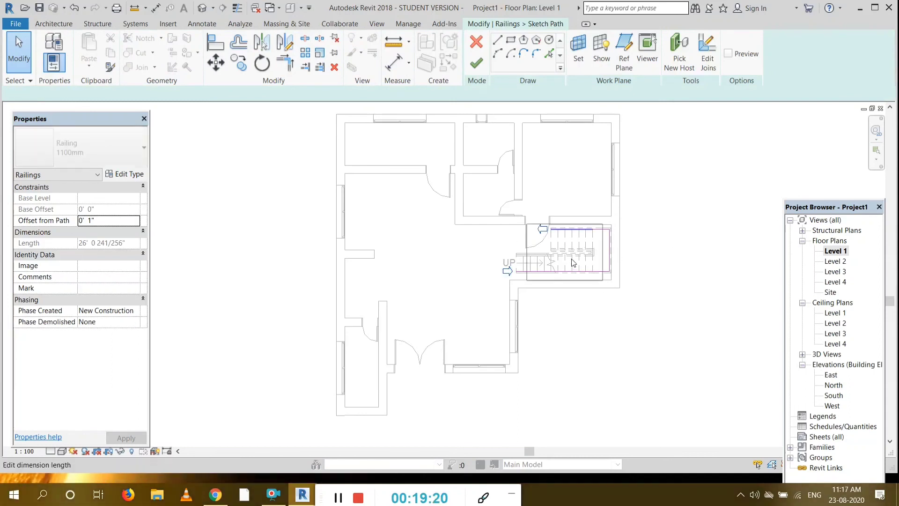
pyautogui.click(628, 305)
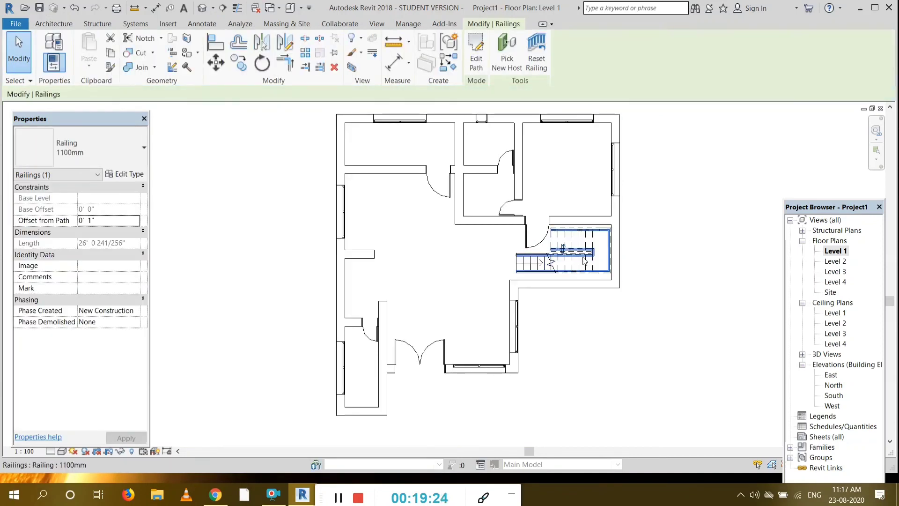
# Drag the U-shaped stair slightly downward into its final spot in the stairwell
pyautogui.click(589, 245)
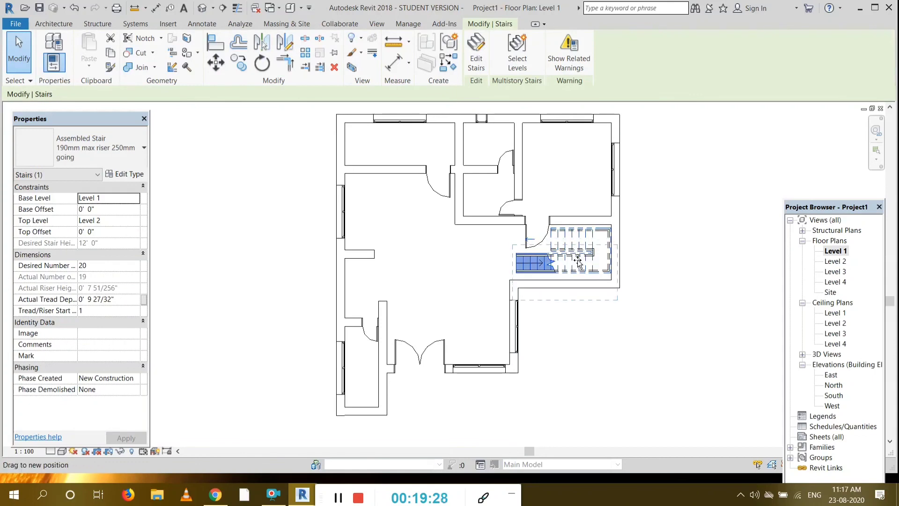
pyautogui.moveTo(578, 253); pyautogui.dragTo(584, 258)
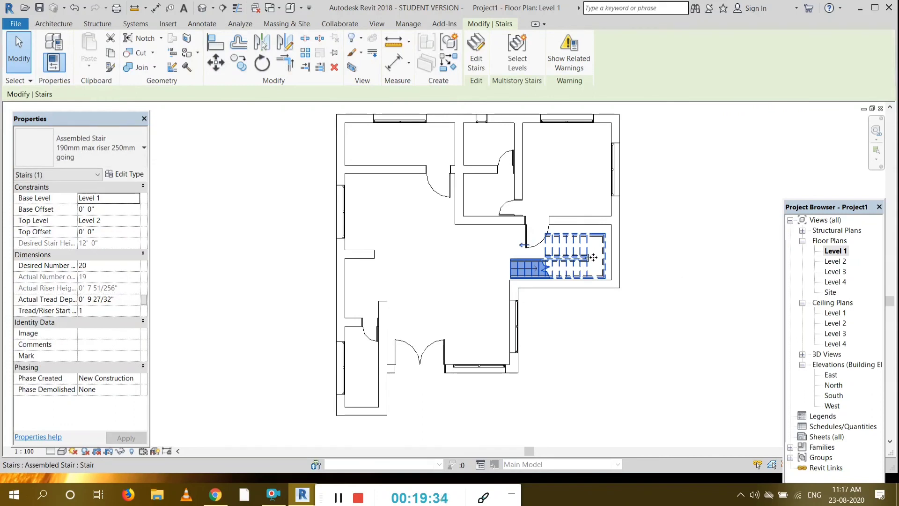
pyautogui.moveTo(598, 257); pyautogui.dragTo(591, 263)
pyautogui.click(665, 296)
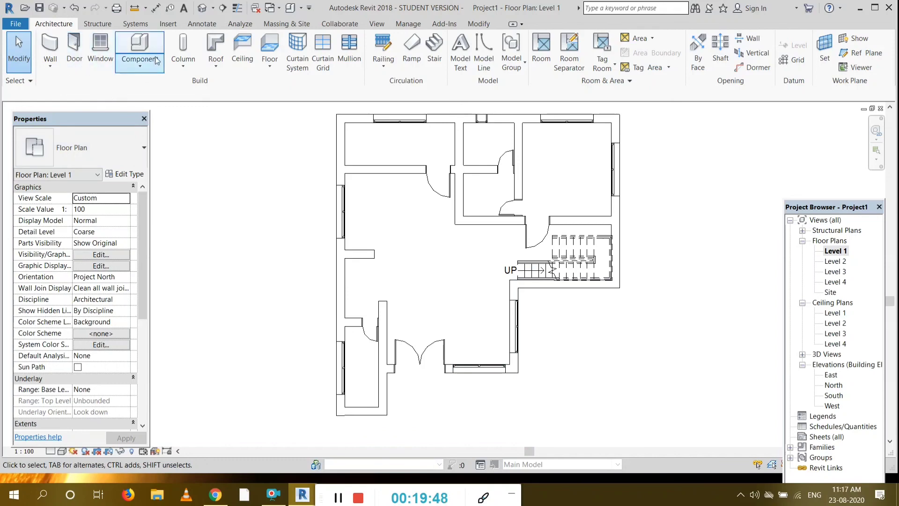
# Switch to the default 3D view and orbit from top to an elevated front angle to inspect the stair
pyautogui.click(202, 7)
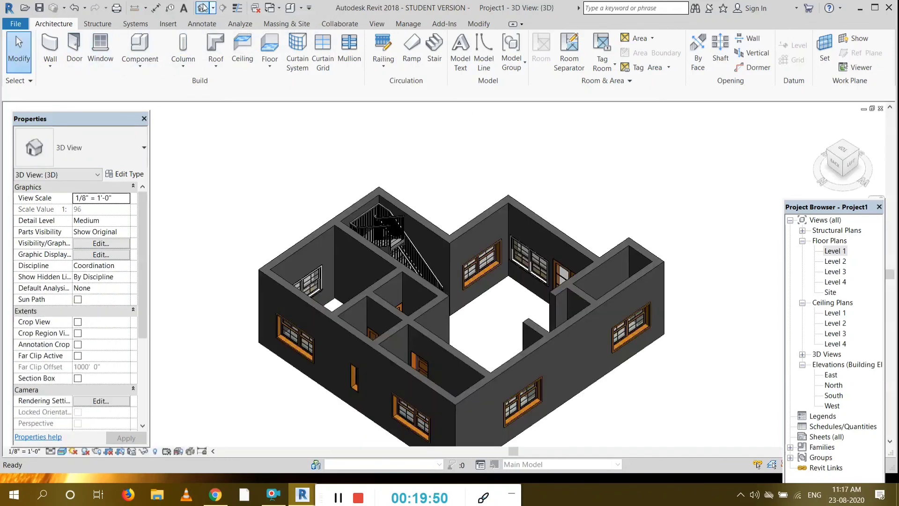
pyautogui.click(858, 157)
pyautogui.moveTo(581, 331)
pyautogui.keyDown('shift'); pyautogui.mouseDown(button='middle')
pyautogui.moveTo(609, 318)
pyautogui.moveTo(582, 262)
pyautogui.mouseUp(button='middle'); pyautogui.keyUp('shift')
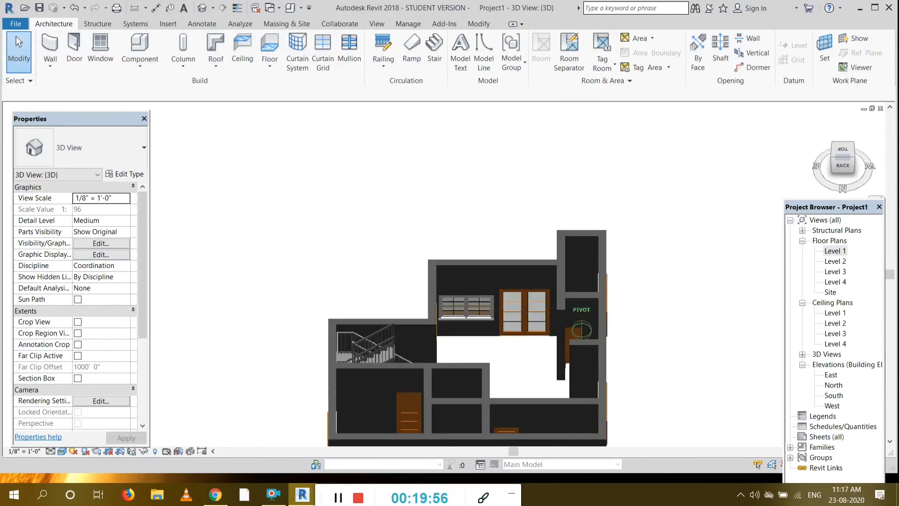
pyautogui.keyDown('shift'); pyautogui.moveTo(581, 331); pyautogui.dragTo(858, 157, button='middle'); pyautogui.keyUp('shift')
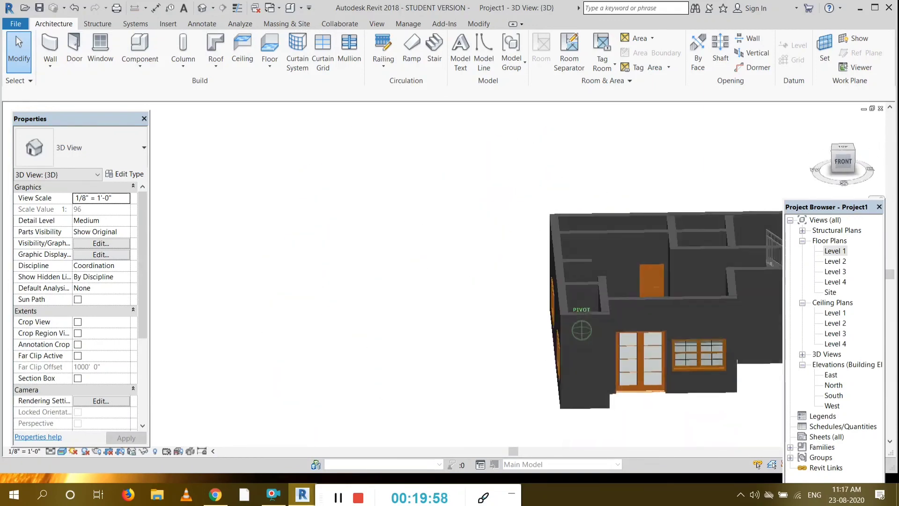